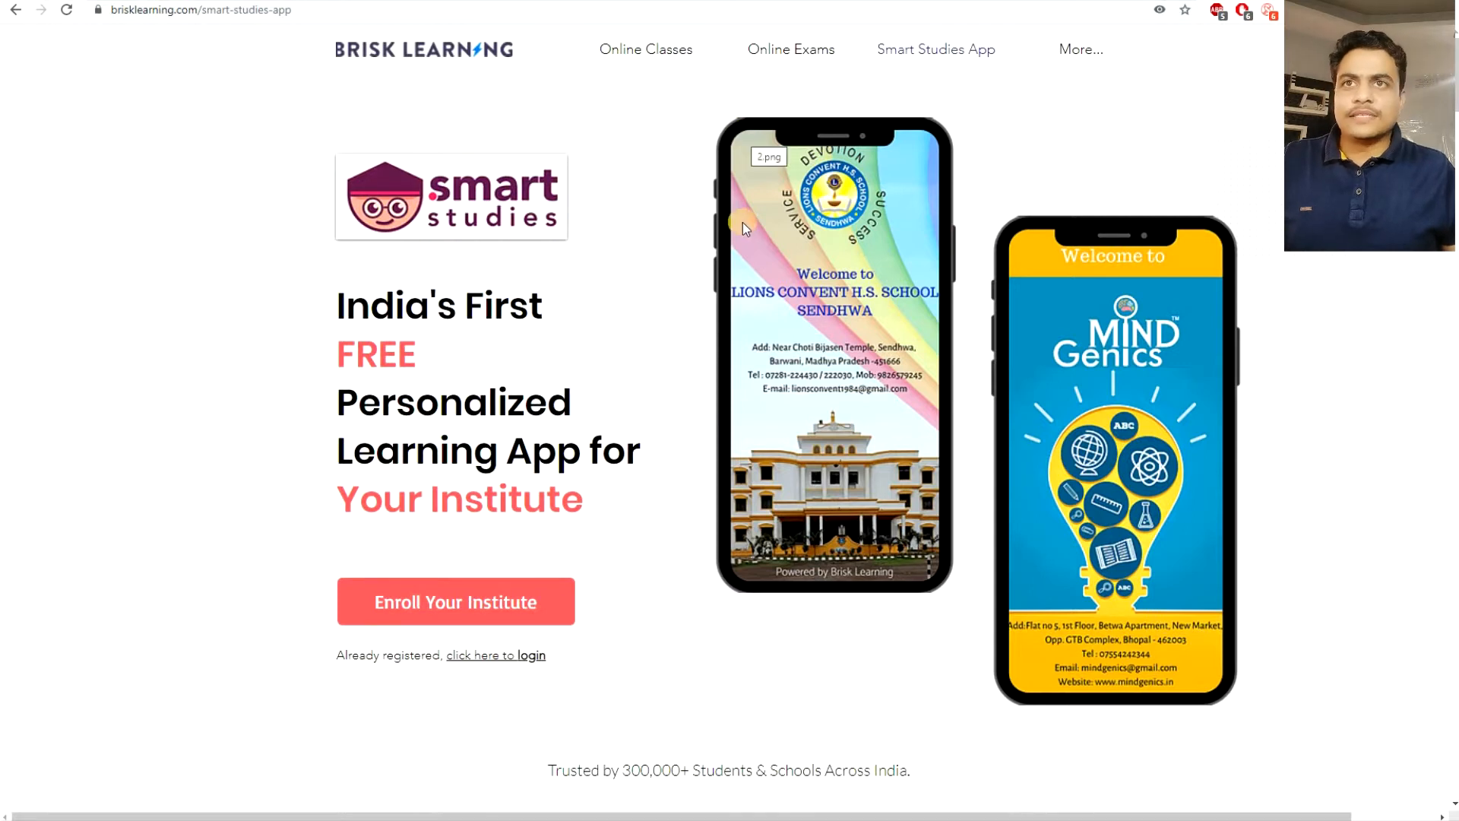
# Scroll to the 'How to Start with Smart Studies App' guide and follow the Step-1 registration link
pyautogui.scroll(-20, 742, 222)
pyautogui.scroll(-20, 729, 247)
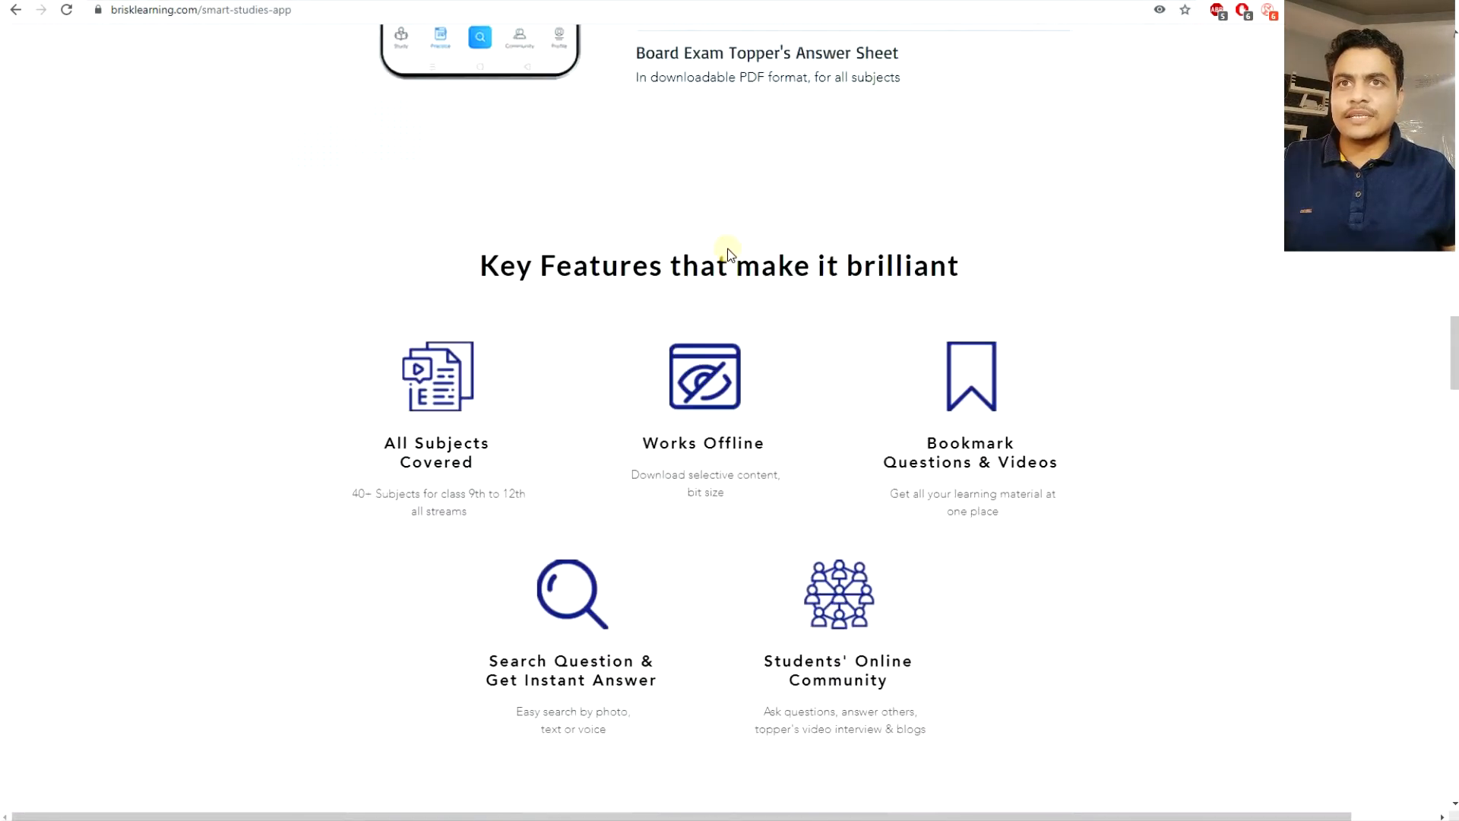
pyautogui.scroll(-4, 706, 222)
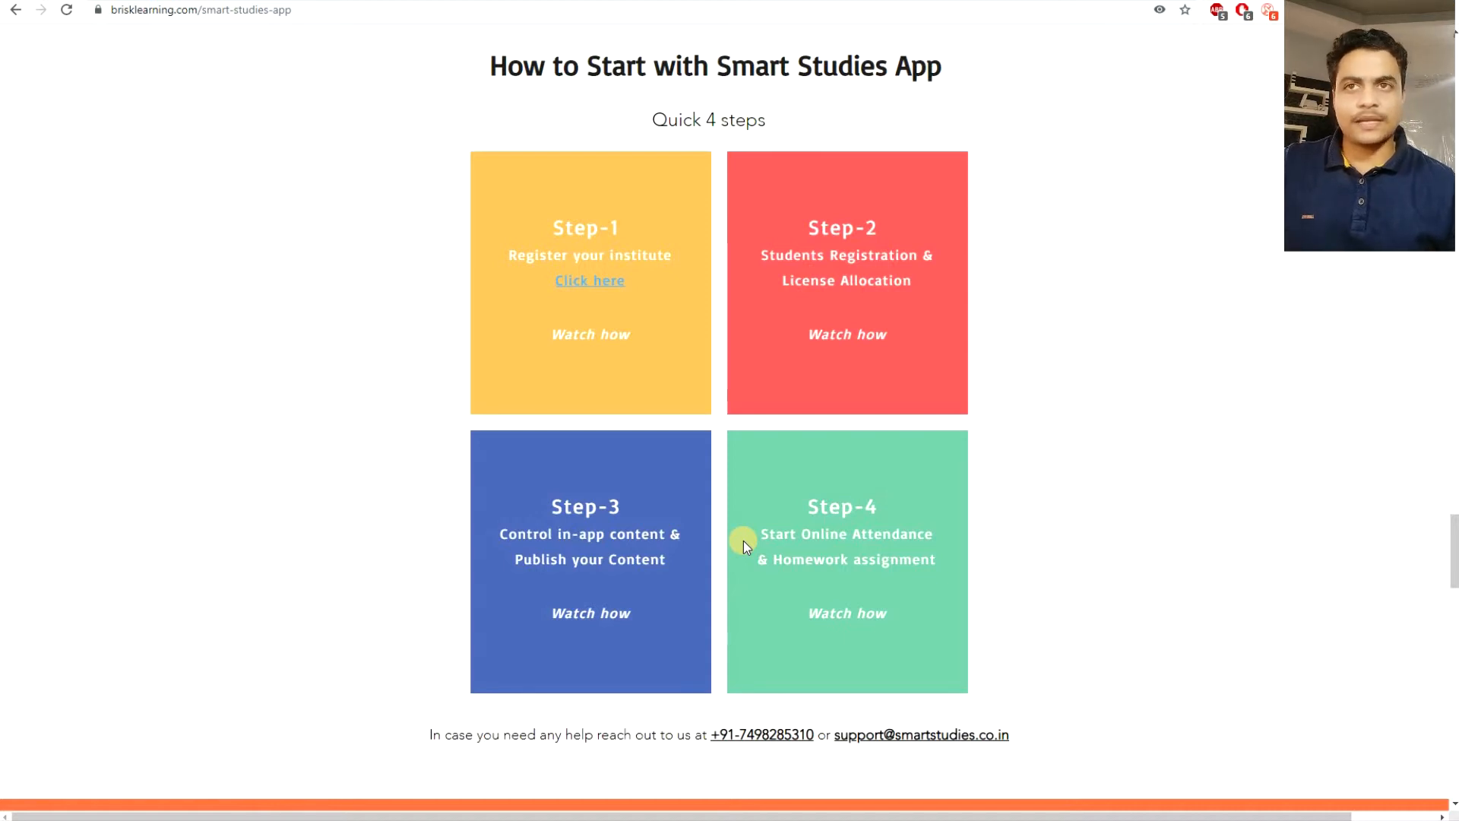
pyautogui.click(604, 283)
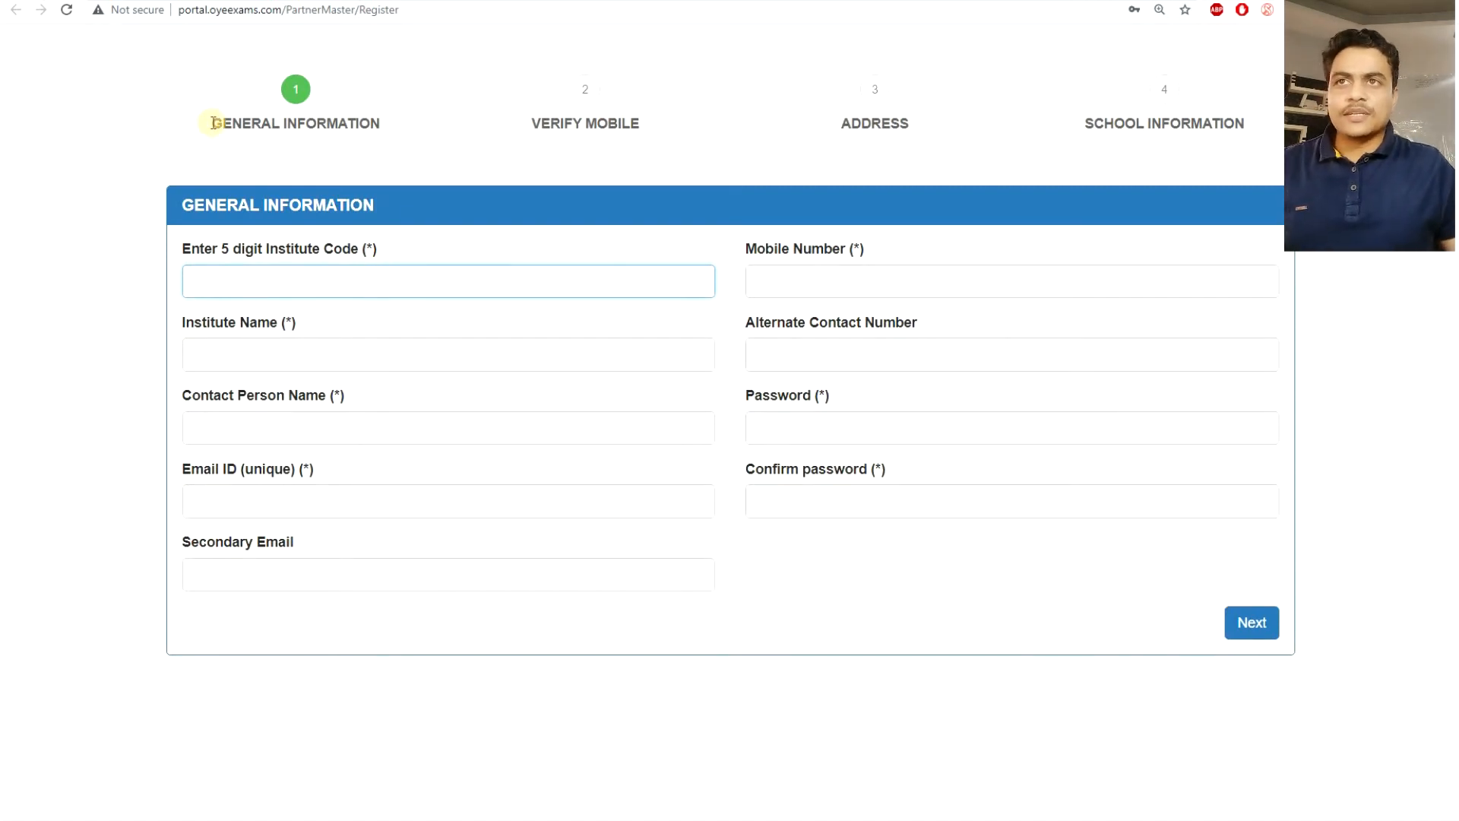
# Enter institute code 55555 and see it rejected as already existing
pyautogui.moveTo(211, 123); pyautogui.dragTo(349, 145)
pyautogui.click(312, 156)
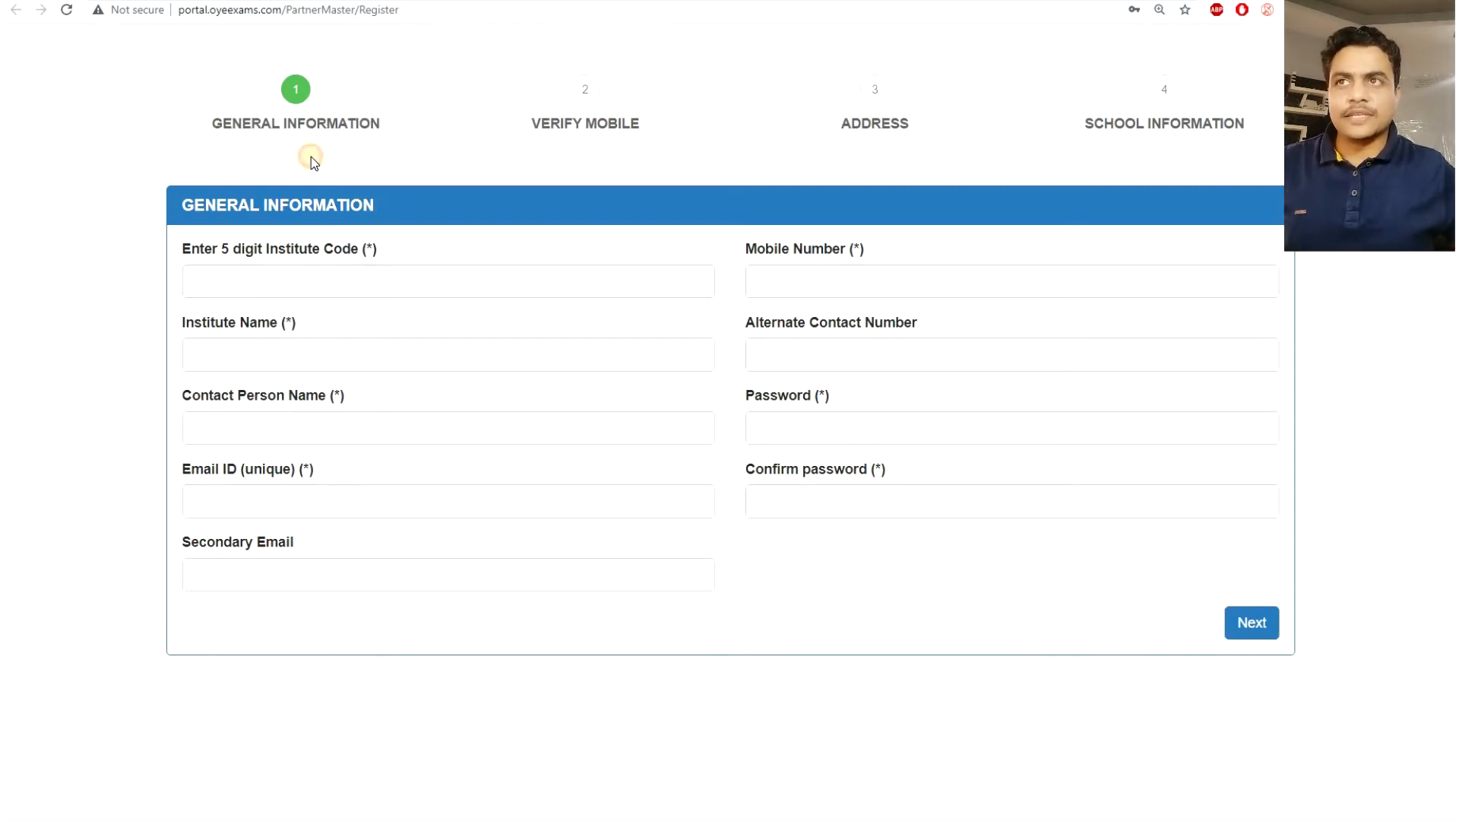
pyautogui.click(247, 282)
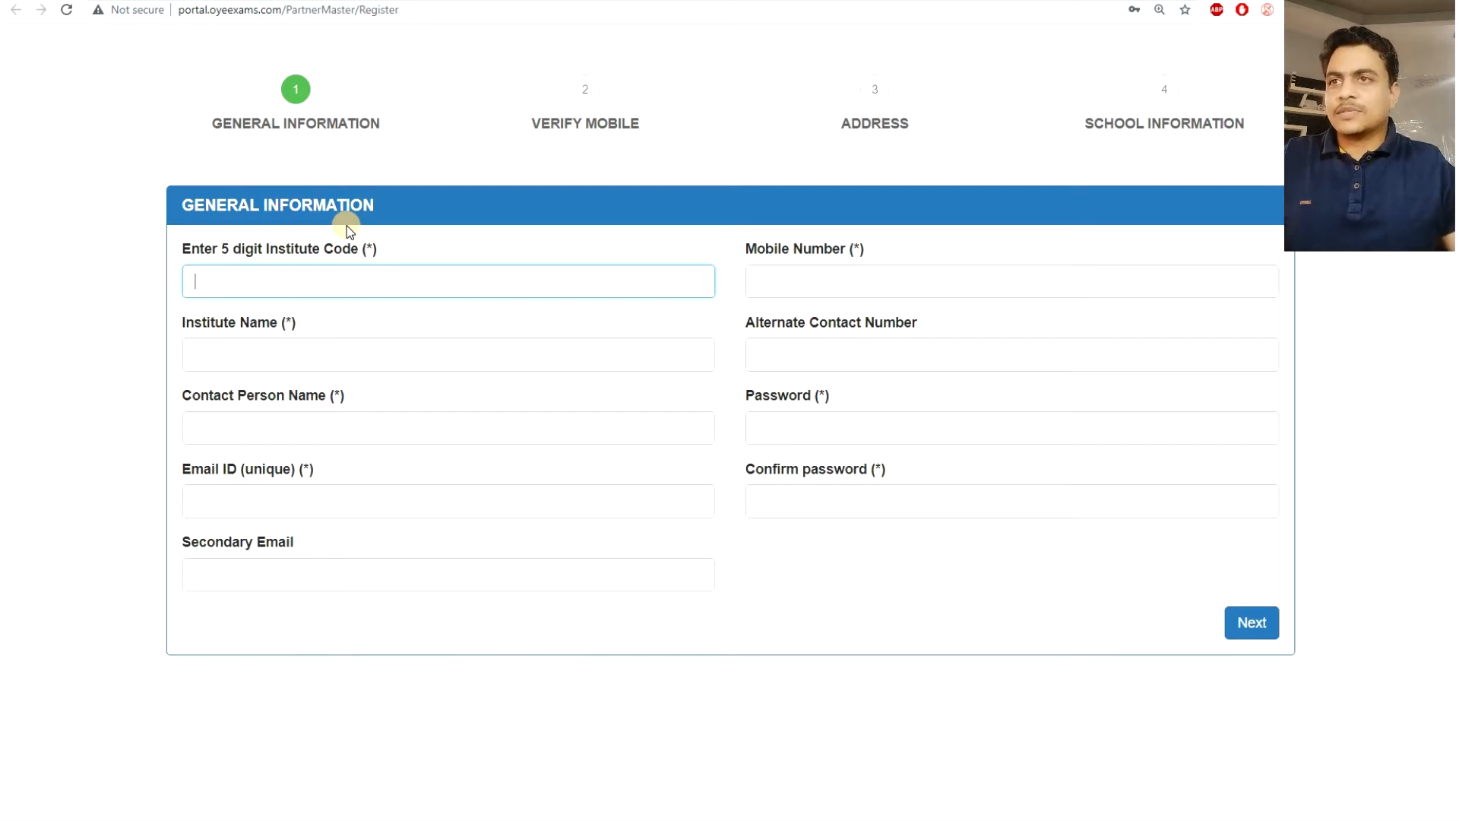
pyautogui.write('55555')
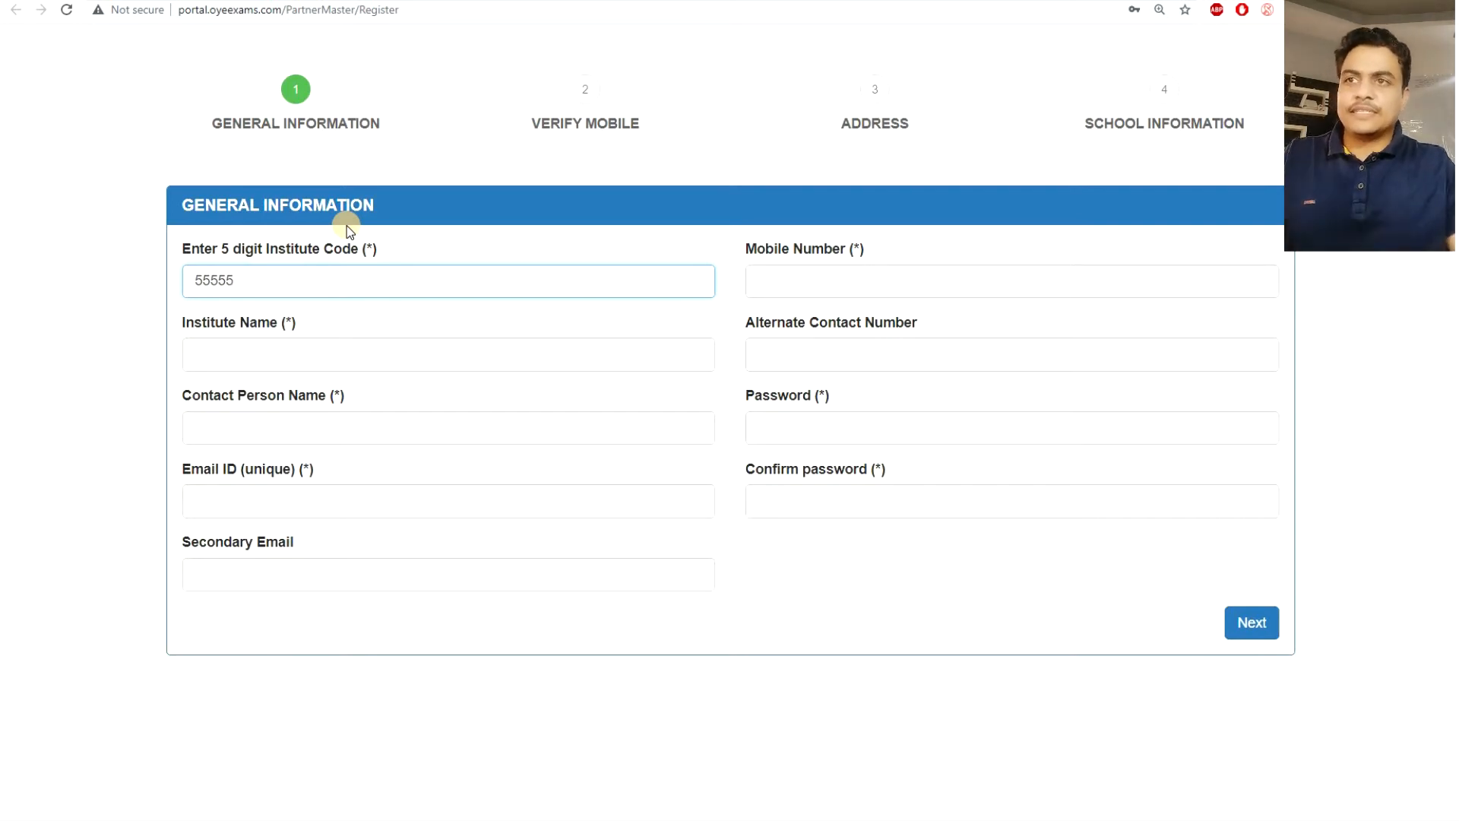
pyautogui.press('Tab')
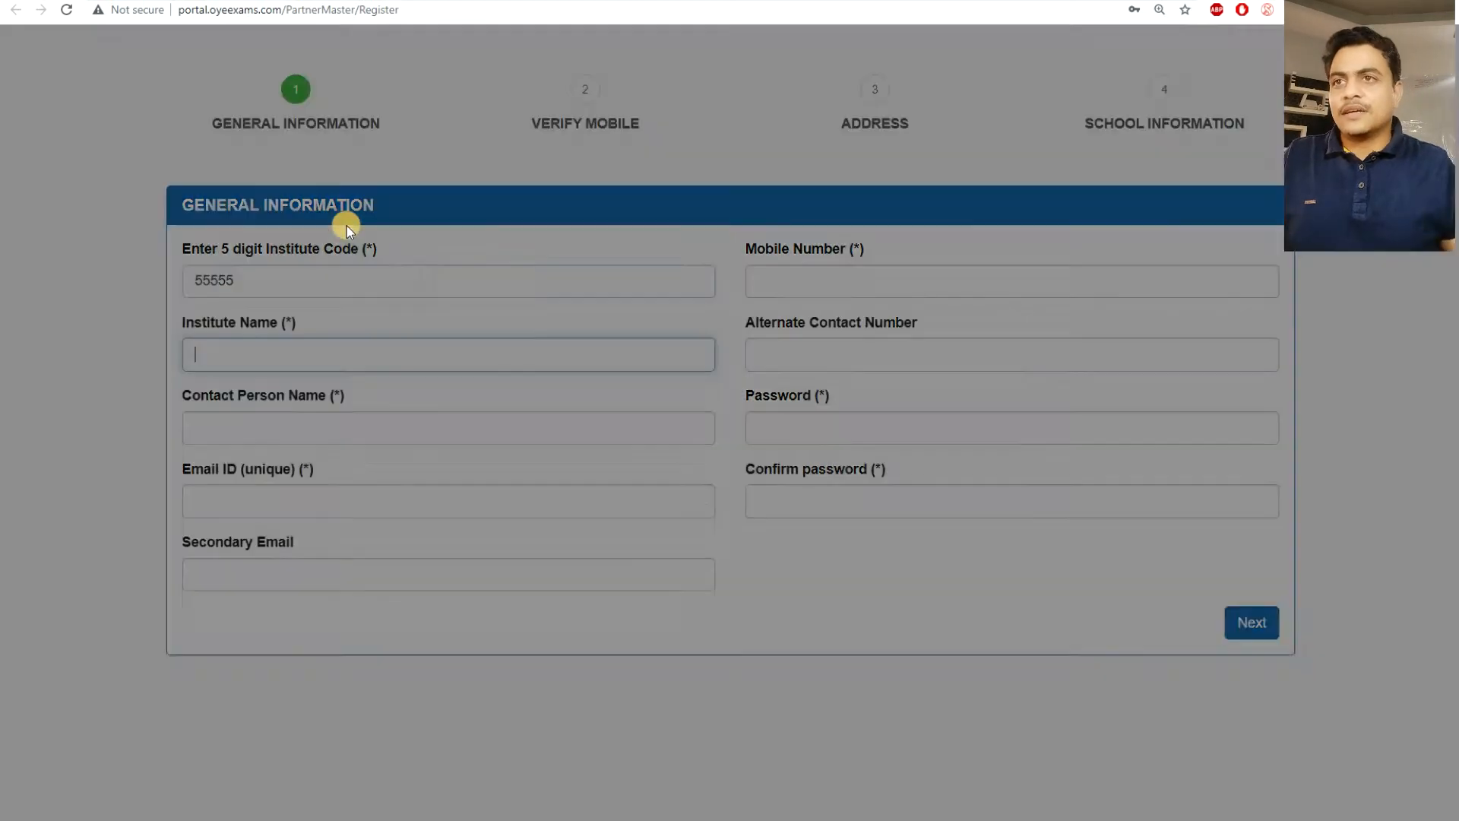
pyautogui.moveTo(199, 307); pyautogui.dragTo(486, 306)
# Replace the code with 12345, still taken, then with 56865, which is accepted
pyautogui.moveTo(251, 282); pyautogui.dragTo(158, 286)
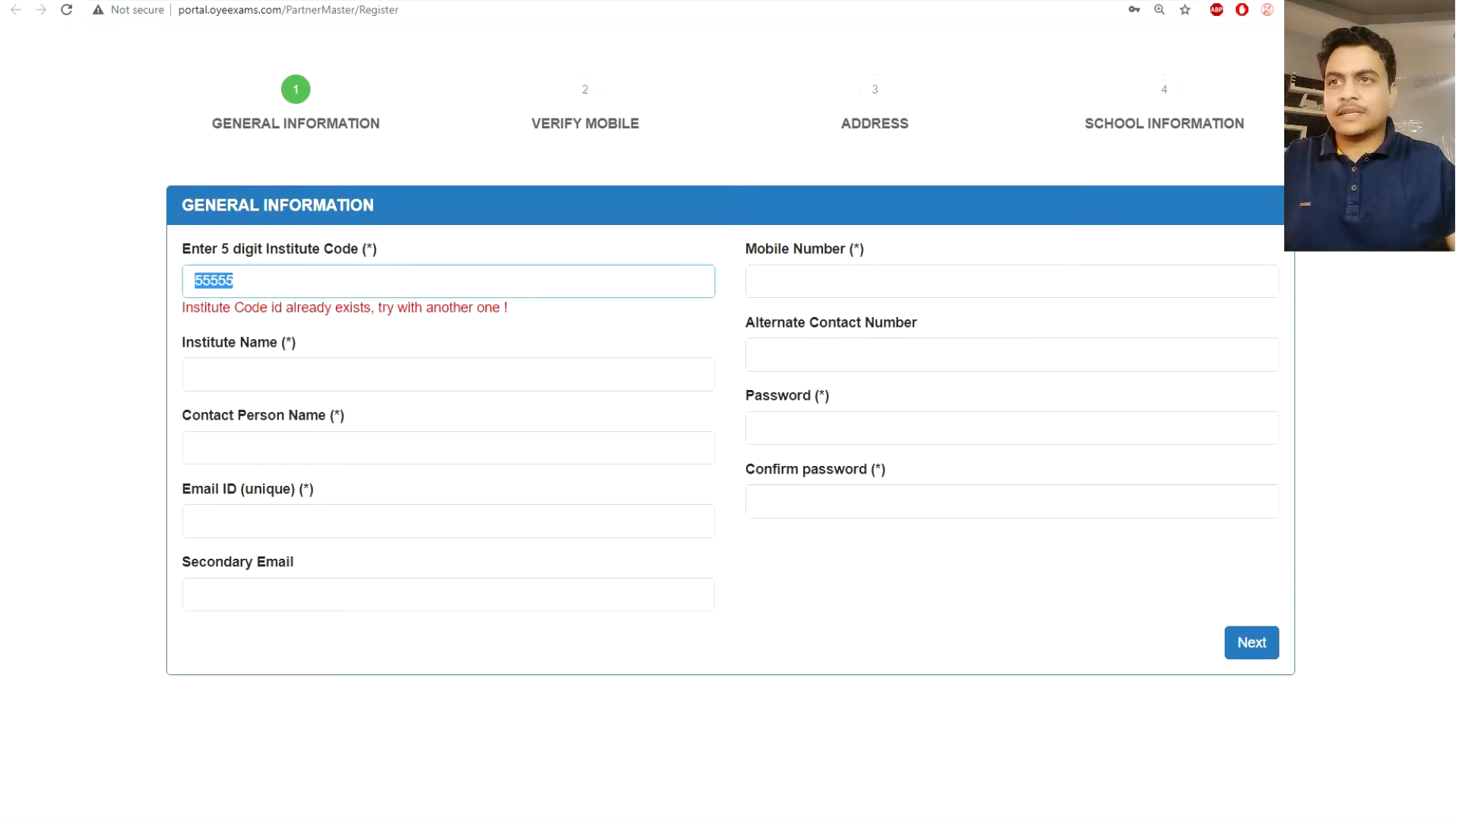
pyautogui.write('12345')
pyautogui.press('Tab')
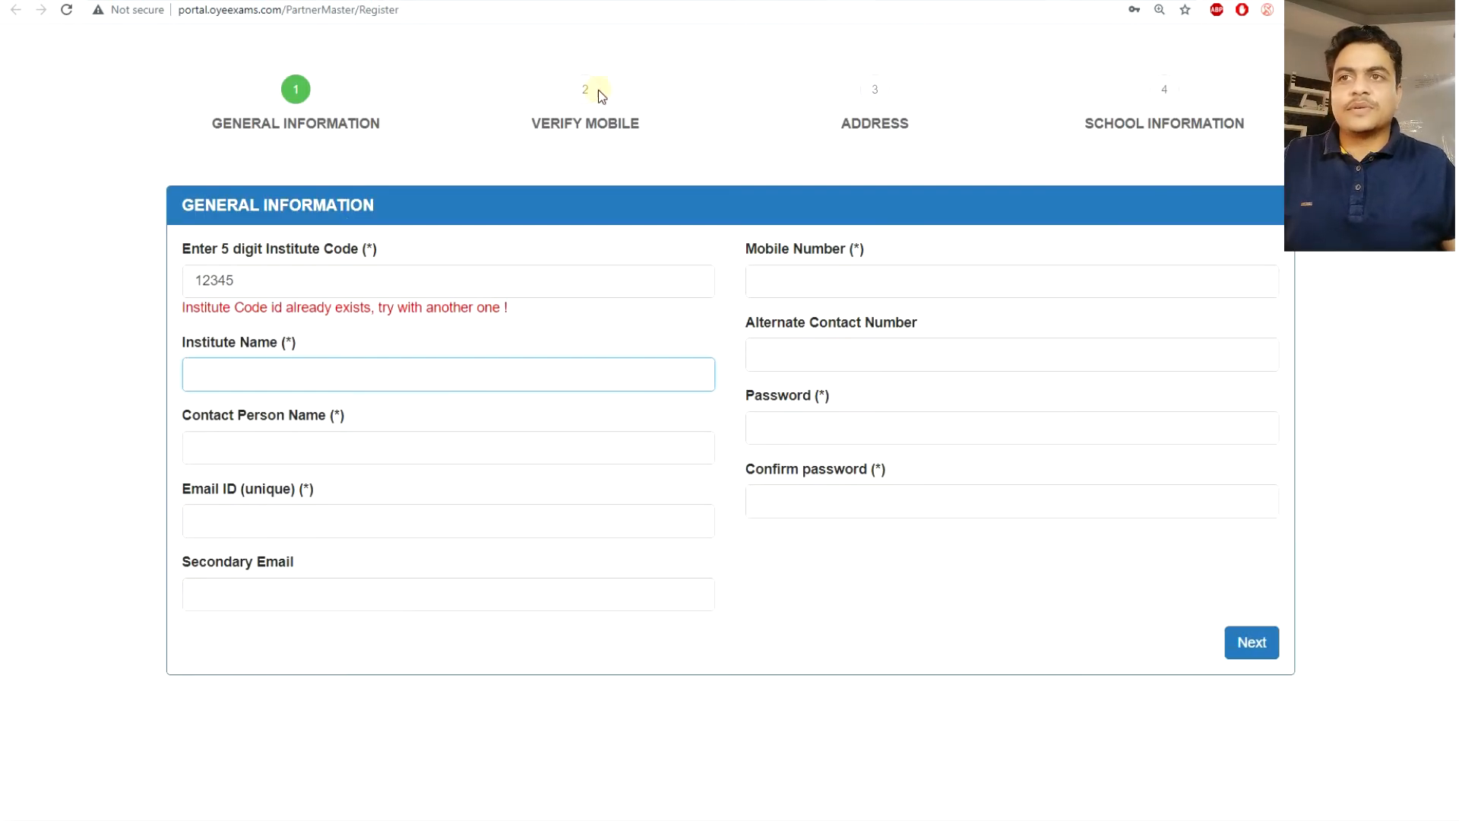
pyautogui.moveTo(244, 307); pyautogui.dragTo(397, 293)
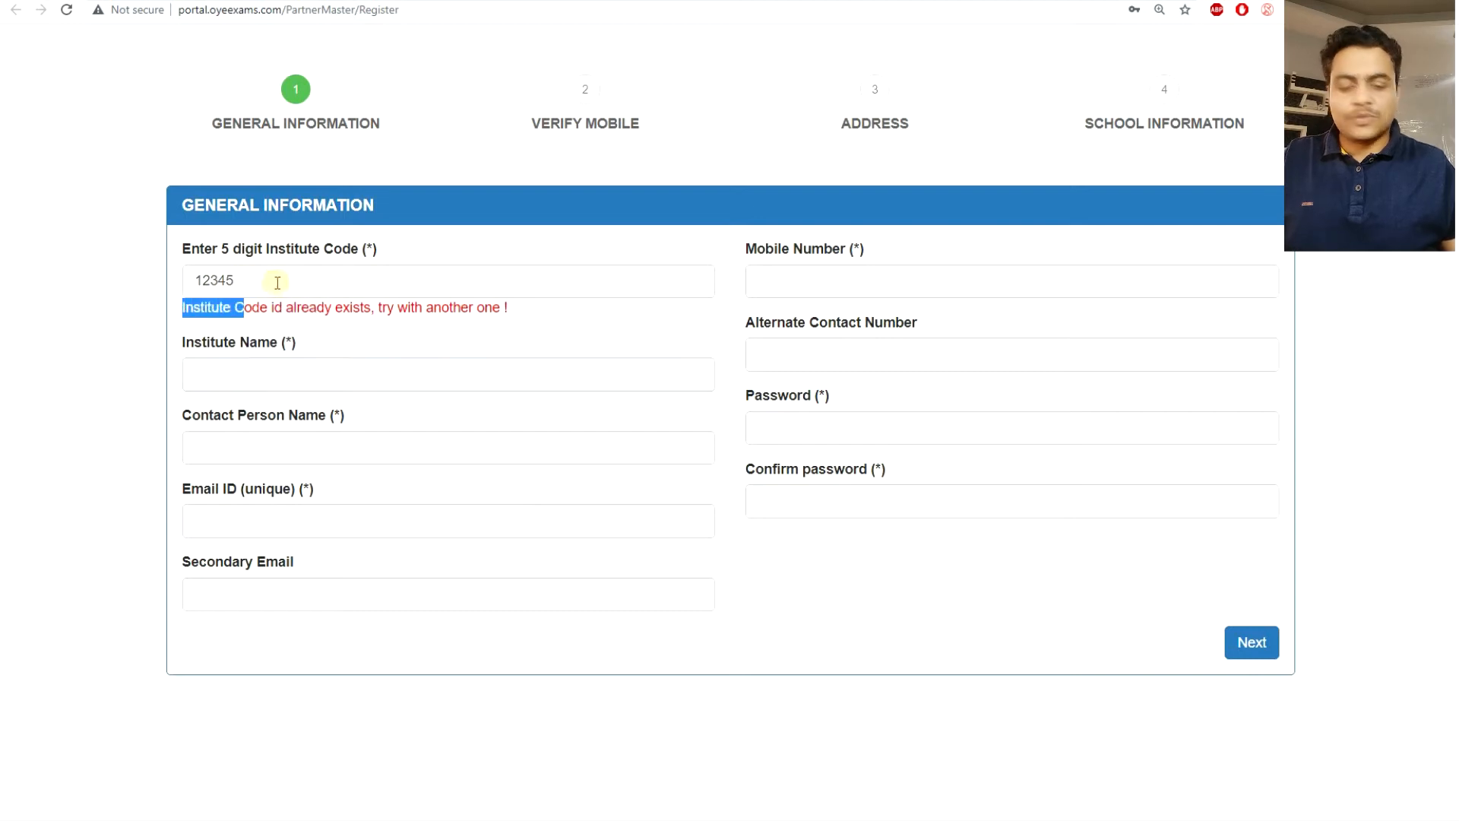
pyautogui.moveTo(277, 283); pyautogui.dragTo(183, 277)
pyautogui.write('56')
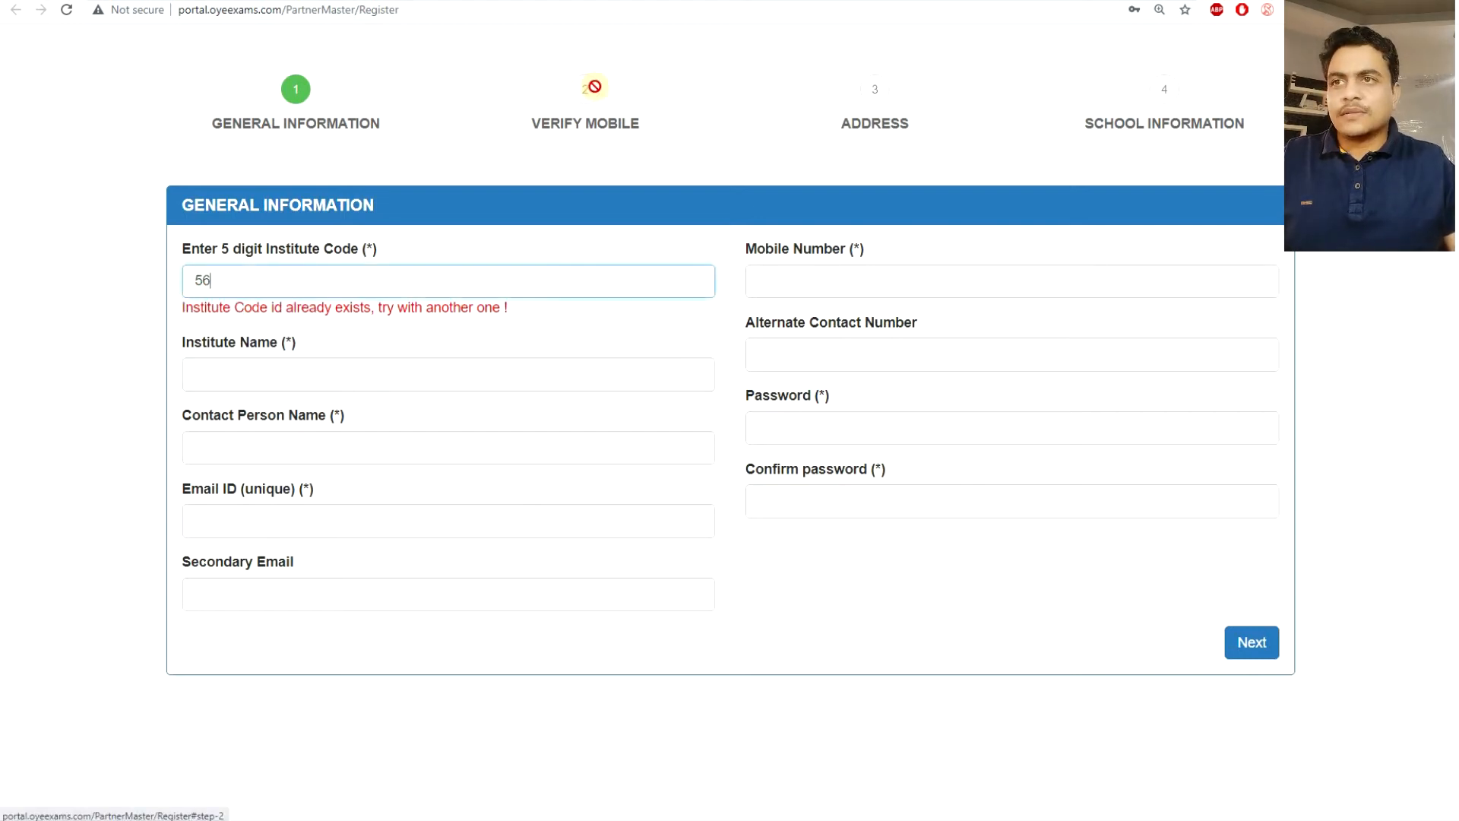
pyautogui.write('865')
pyautogui.press('Tab')
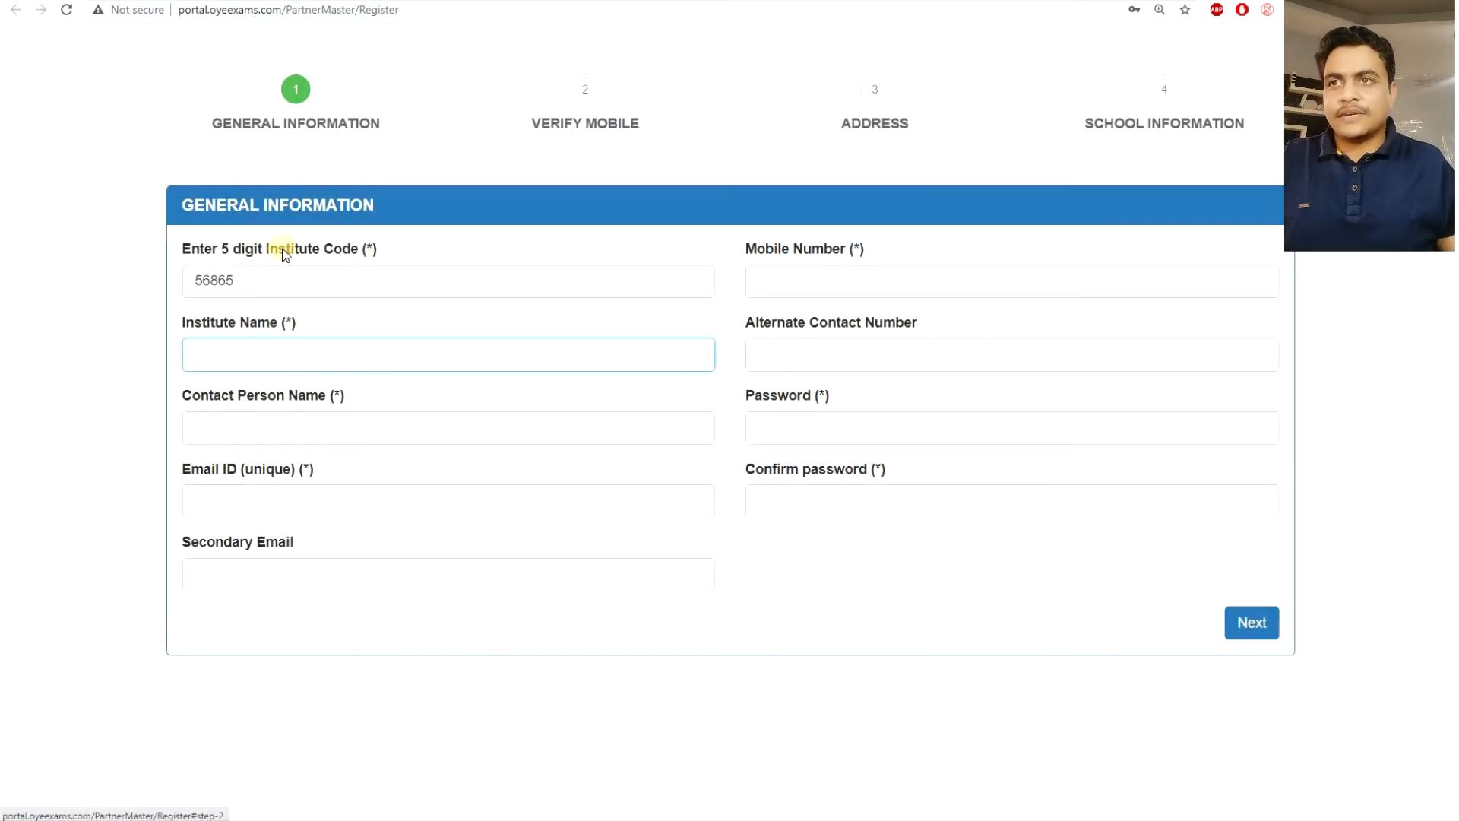
# Enter 'Success Coaching Classes' as the Institute Name
pyautogui.click(250, 283)
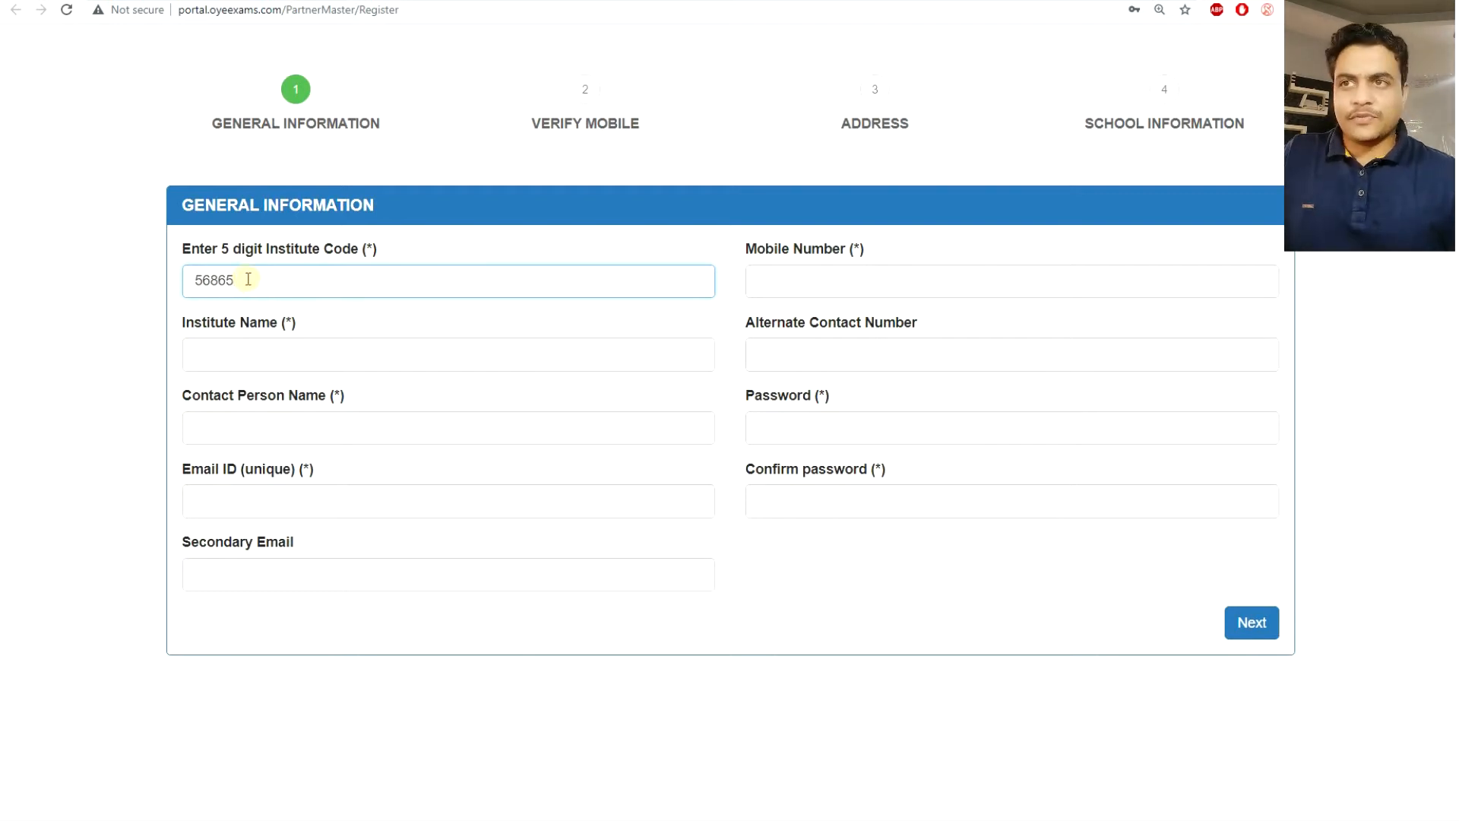
pyautogui.click(253, 355)
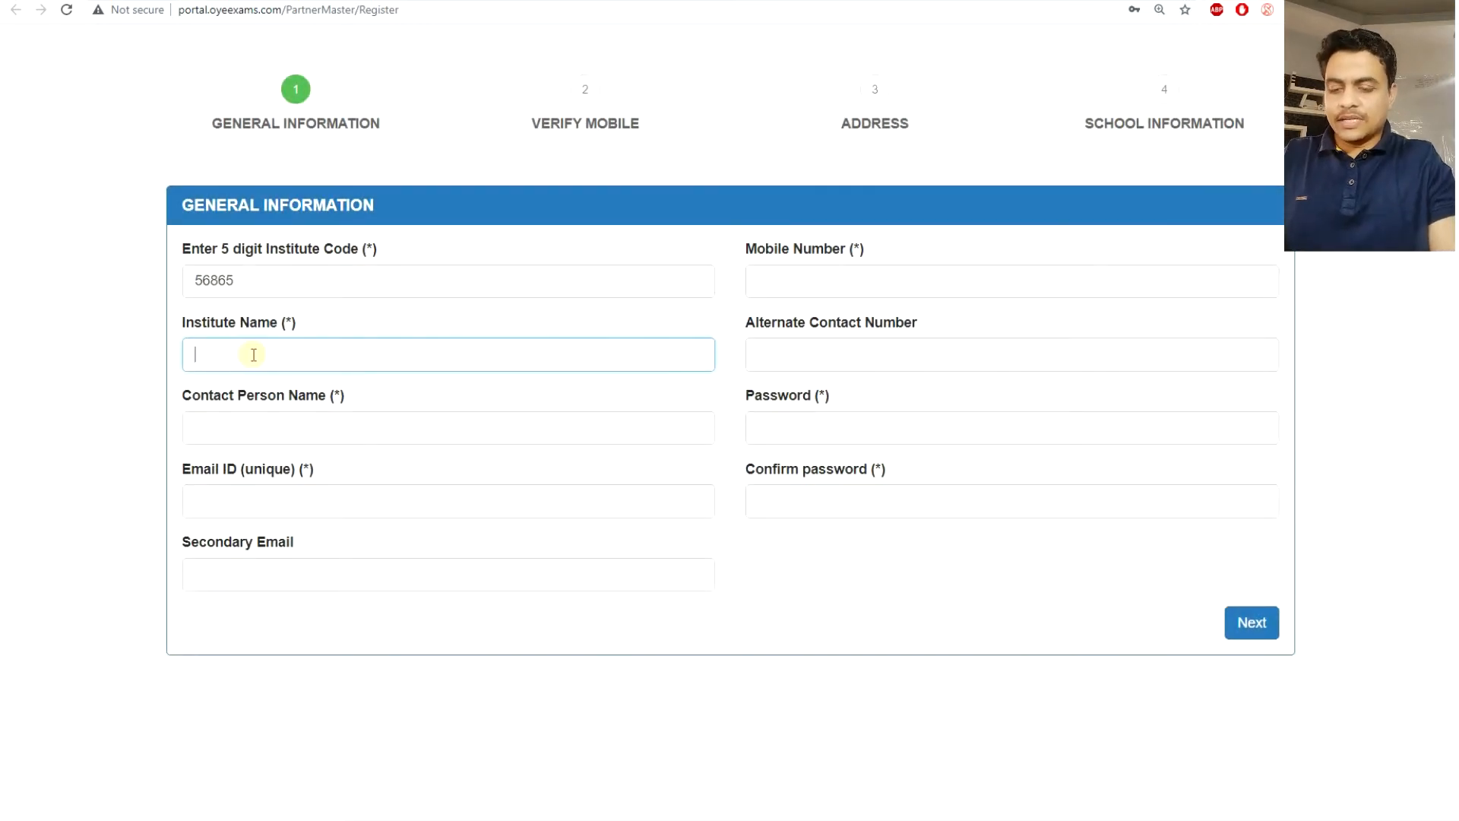
pyautogui.write('success')
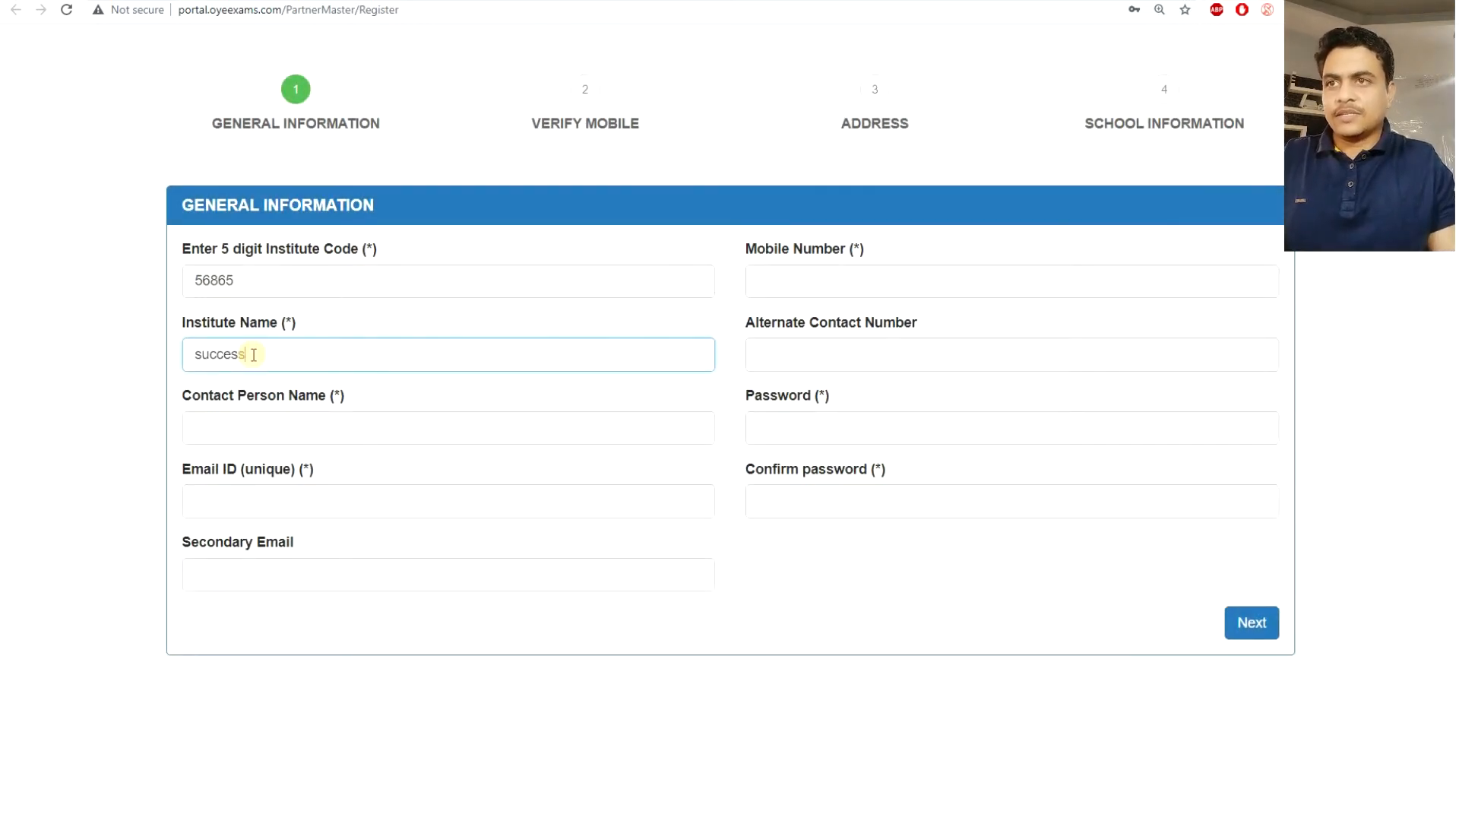
pyautogui.press('Delete')
pyautogui.write('S')
pyautogui.press('End')
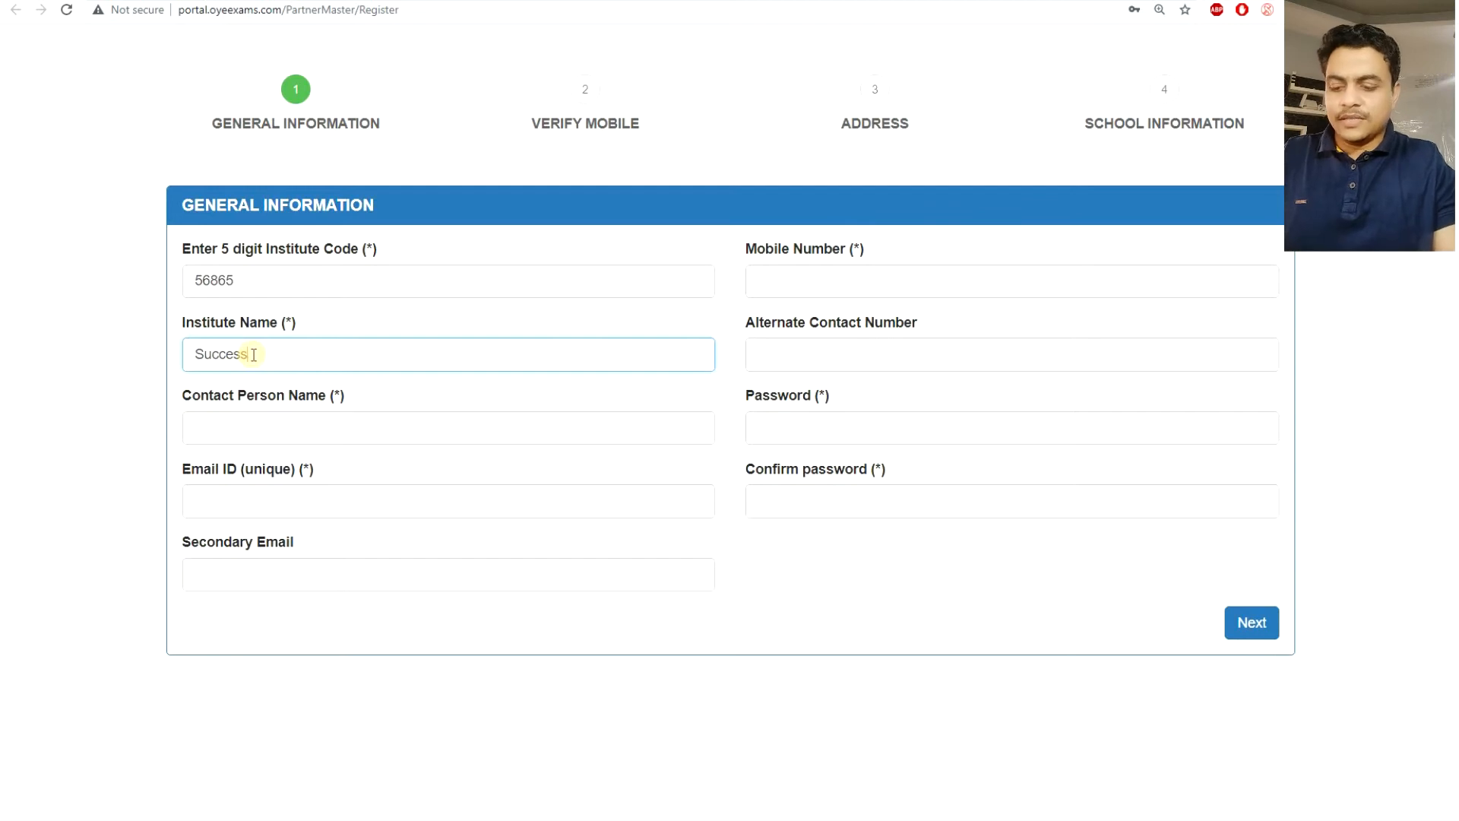
pyautogui.write('Coaching Classes')
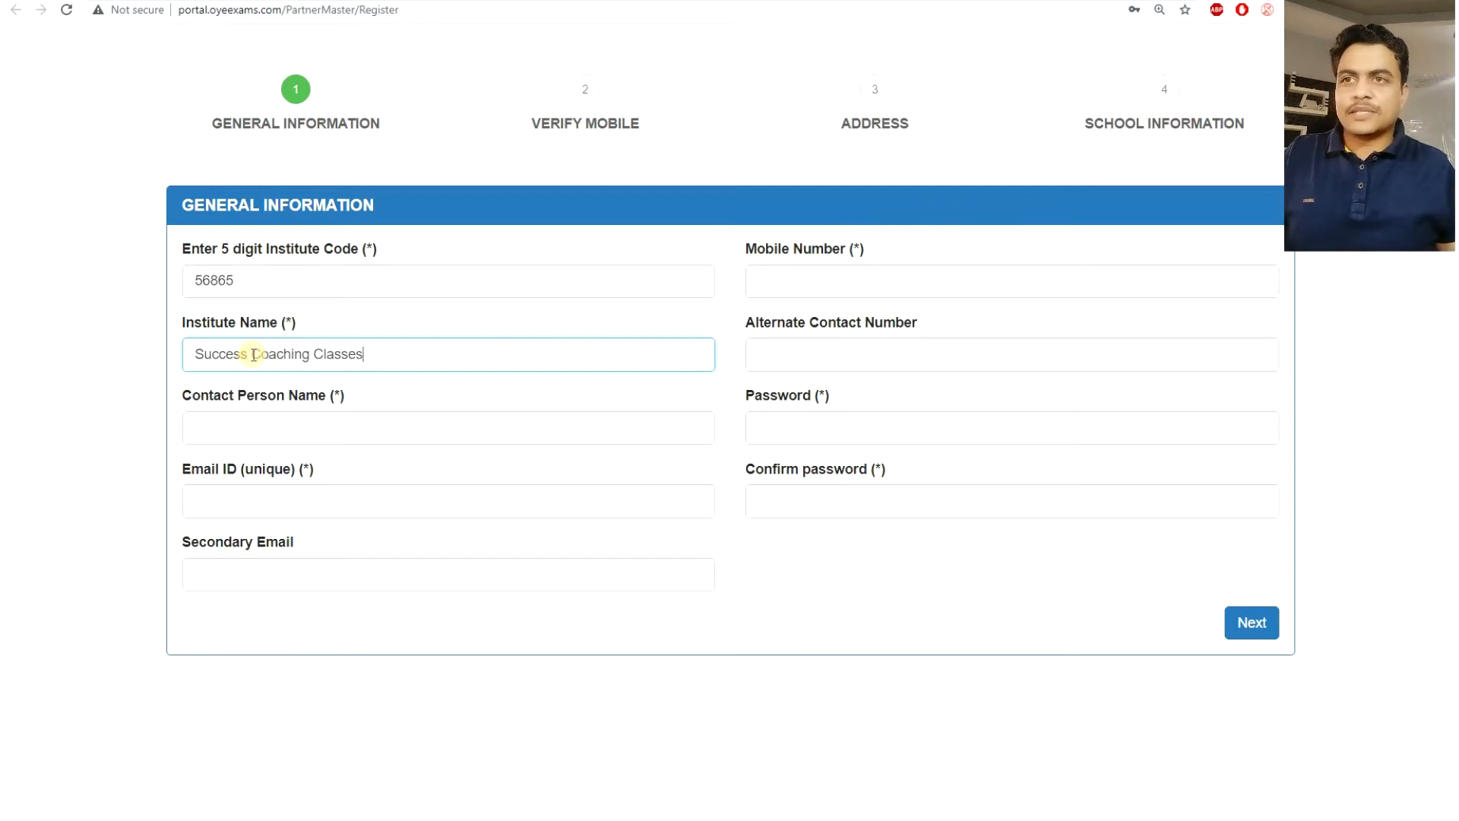
pyautogui.press('Tab')
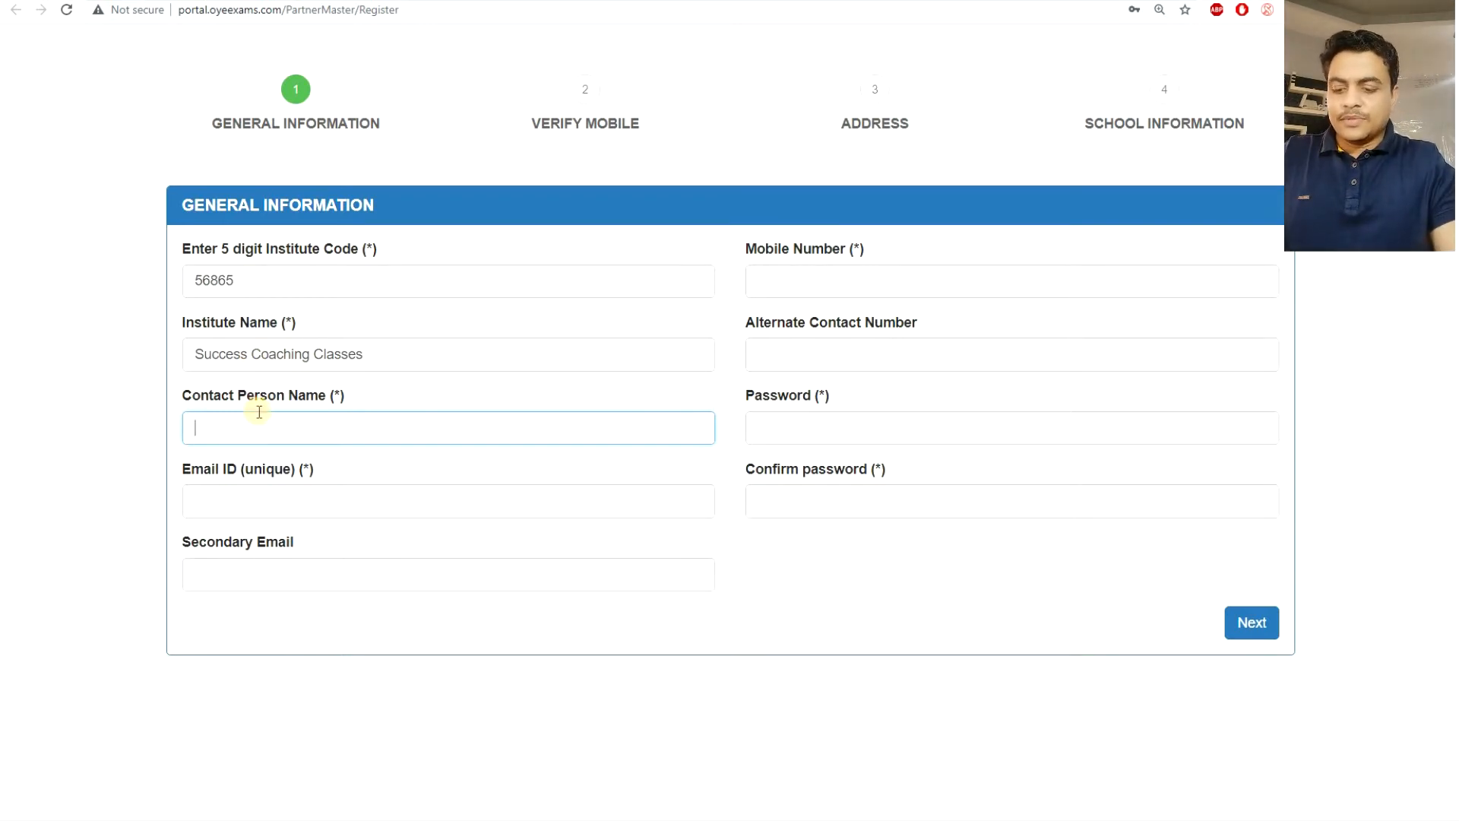
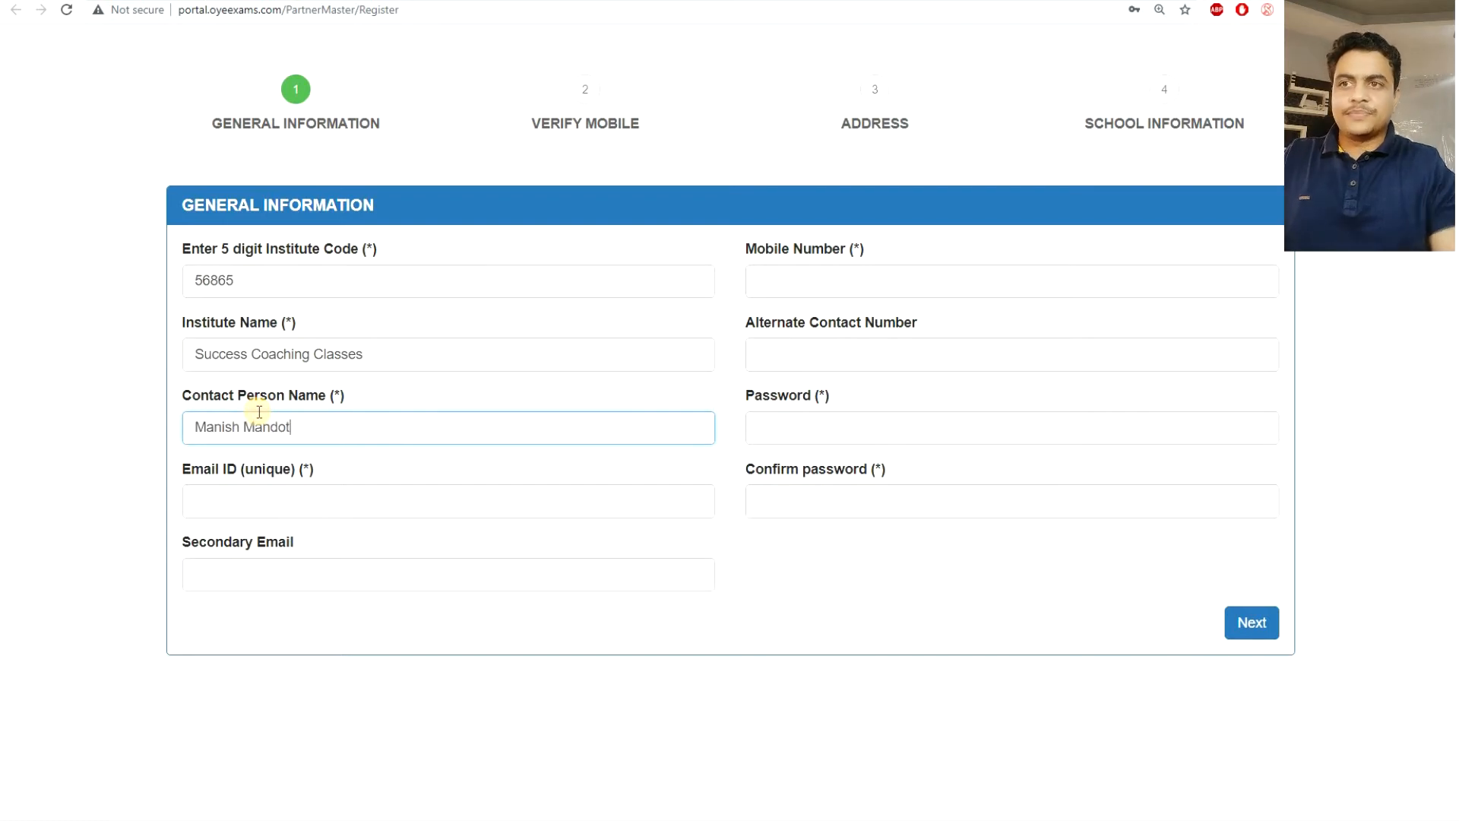
# Fill in the contact person's name and e-mail ID, revising the e-mail digits until accepted
pyautogui.press('Tab')
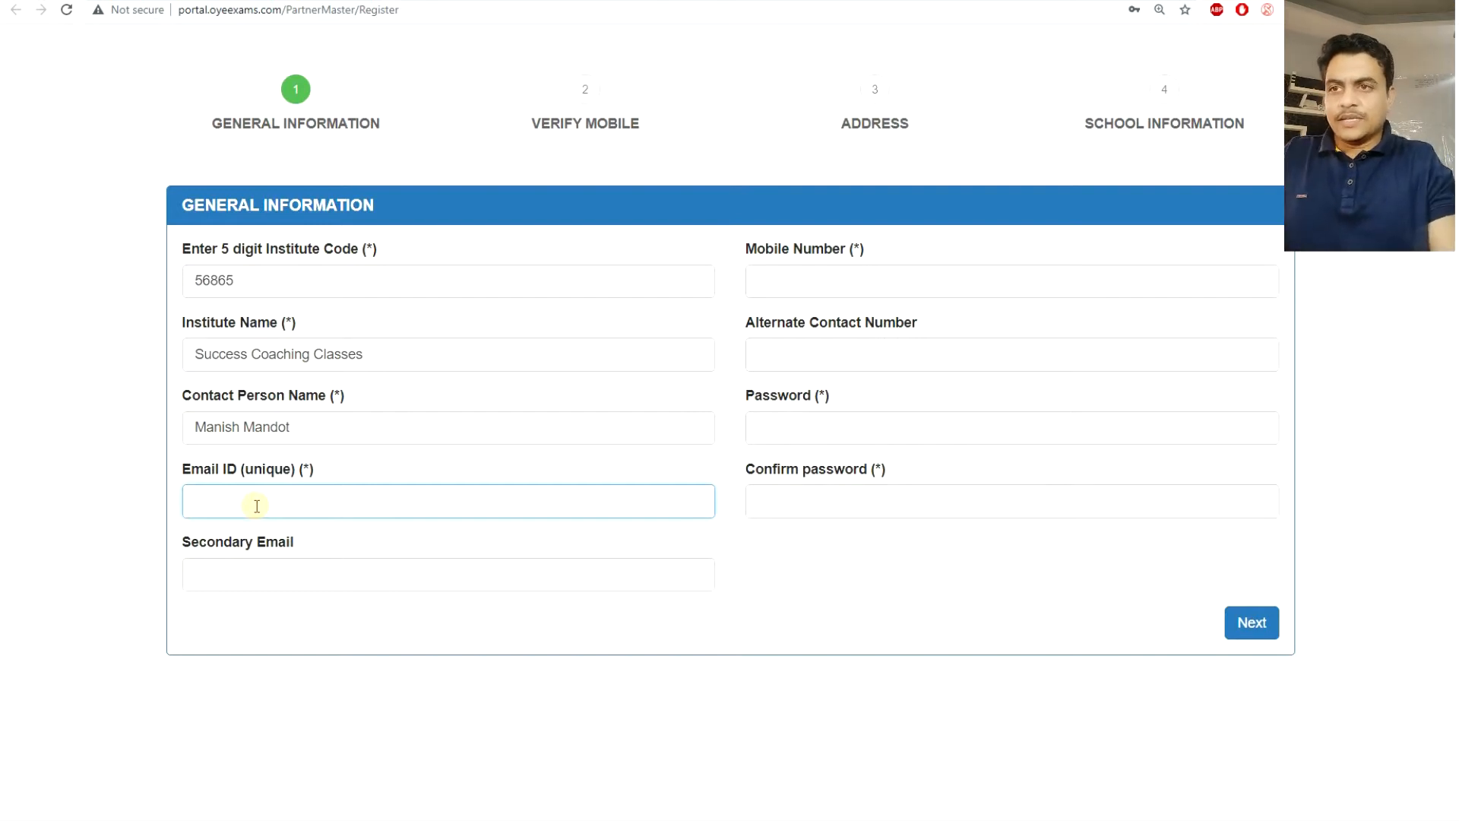
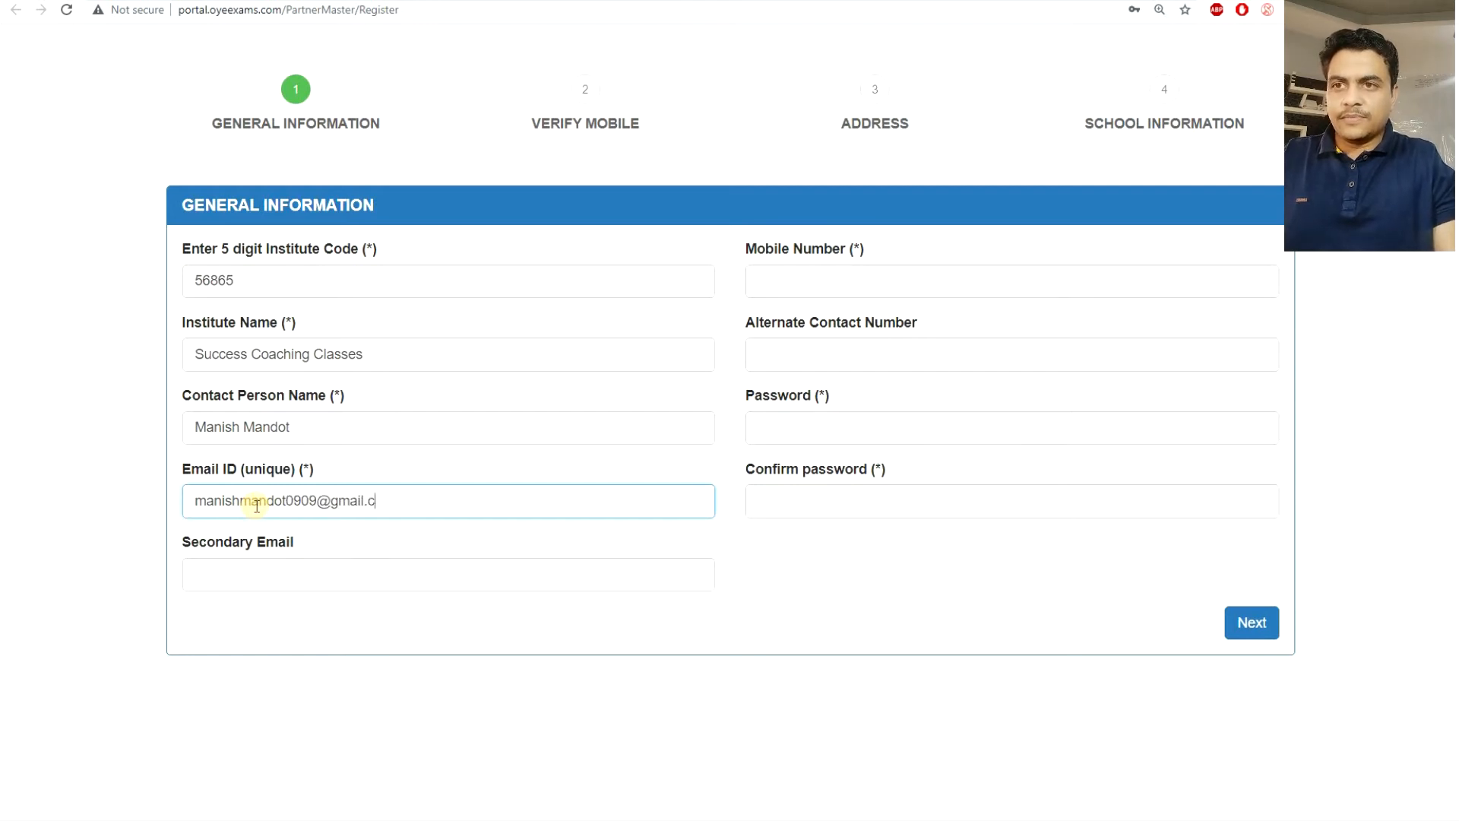
pyautogui.press('Tab')
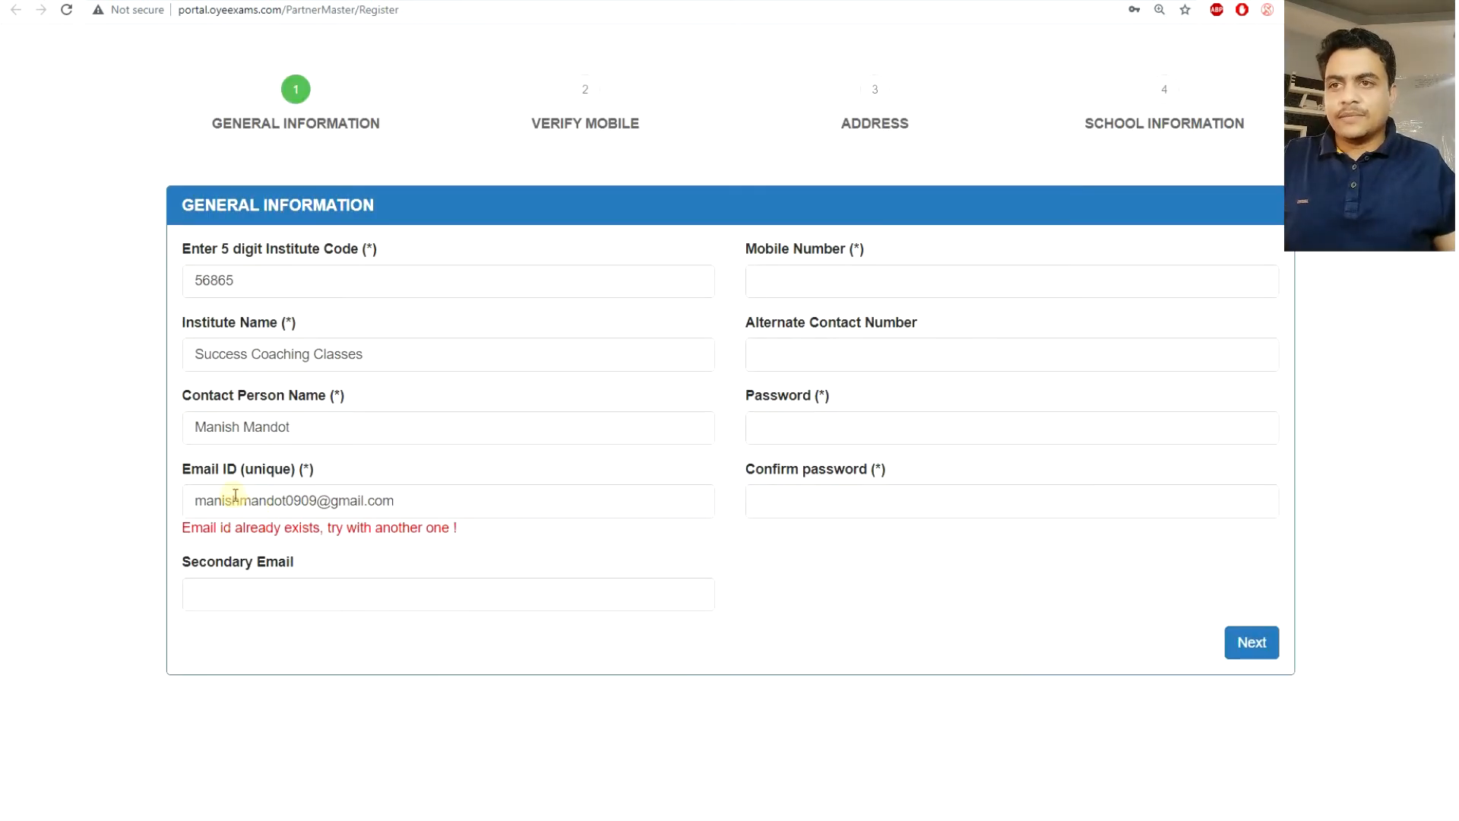
pyautogui.click(287, 501)
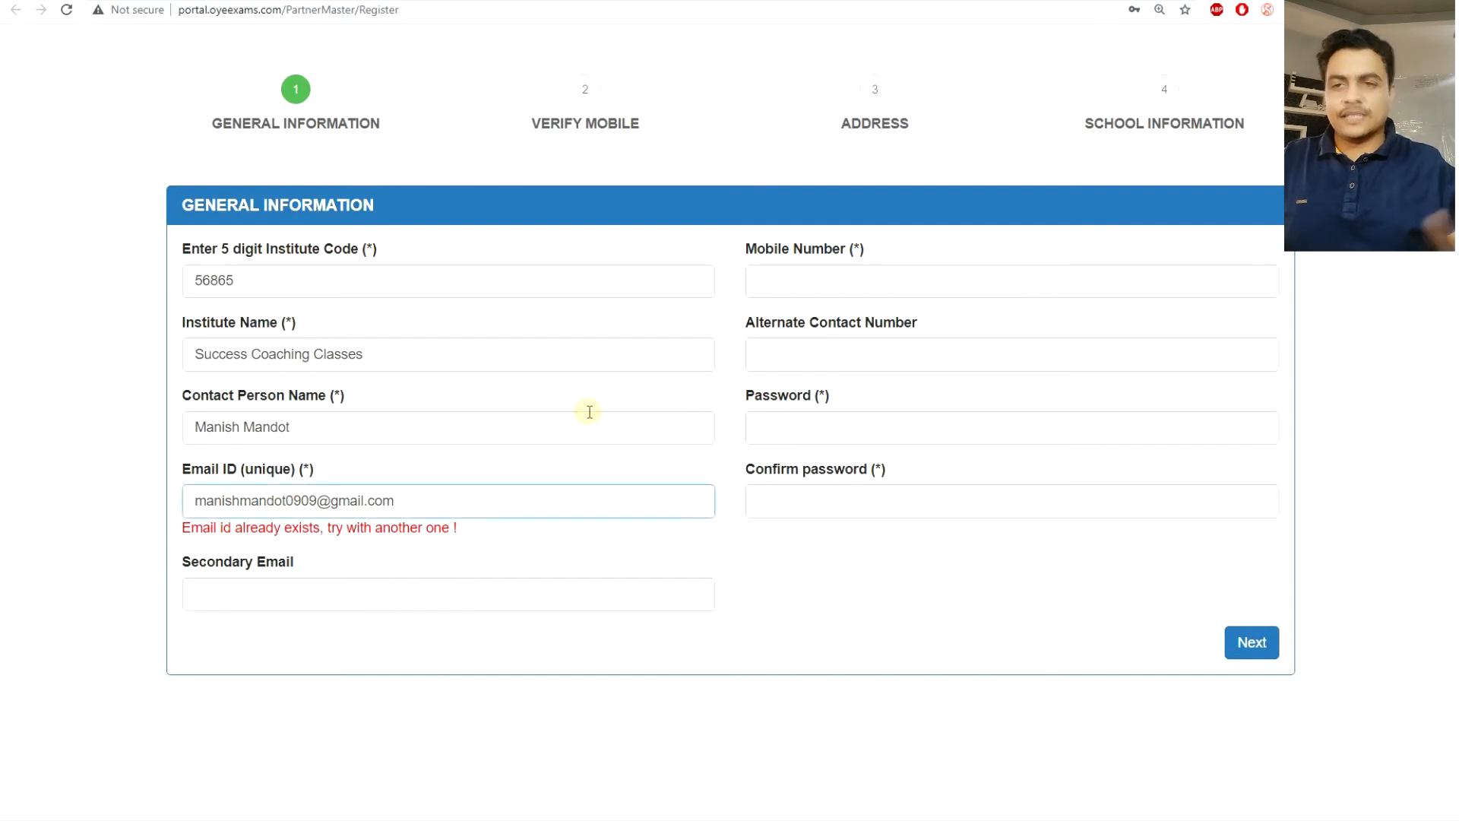
pyautogui.hotkey('shift', 'Right')
pyautogui.hotkey('shift', 'Right')
pyautogui.hotkey('shift', 'Right')
pyautogui.write('099')
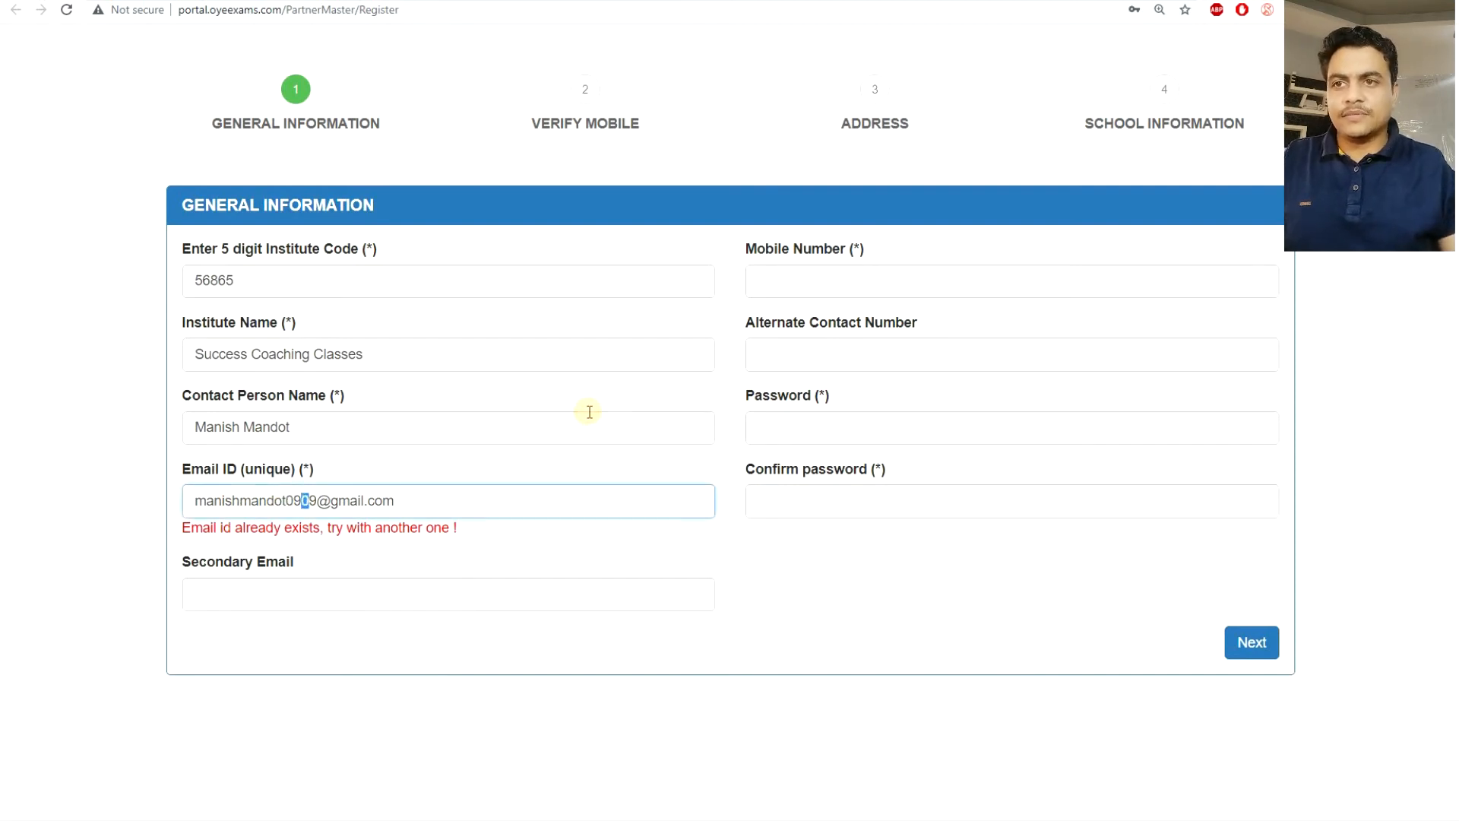
pyautogui.press('Tab')
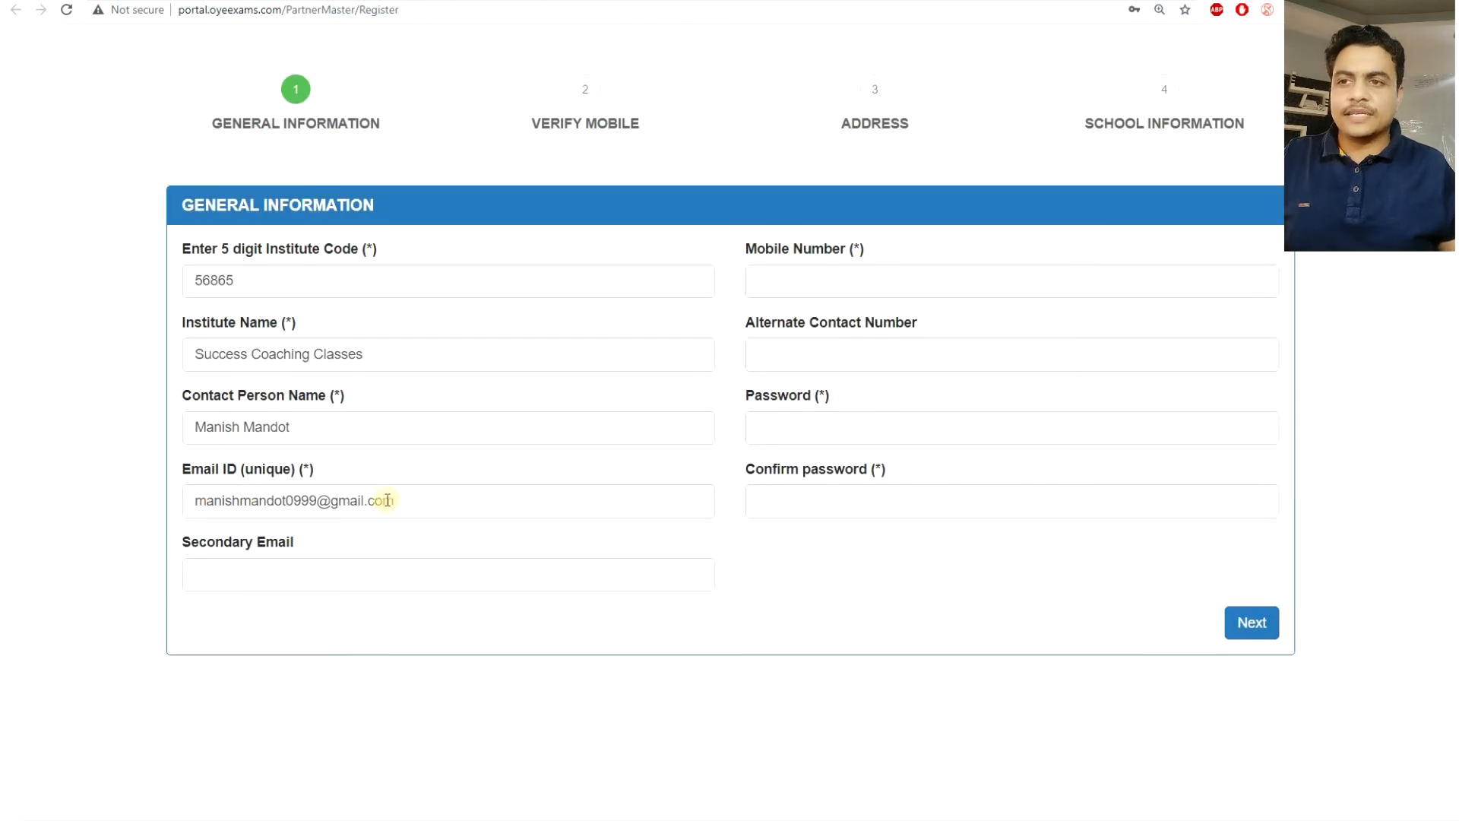
pyautogui.click(253, 580)
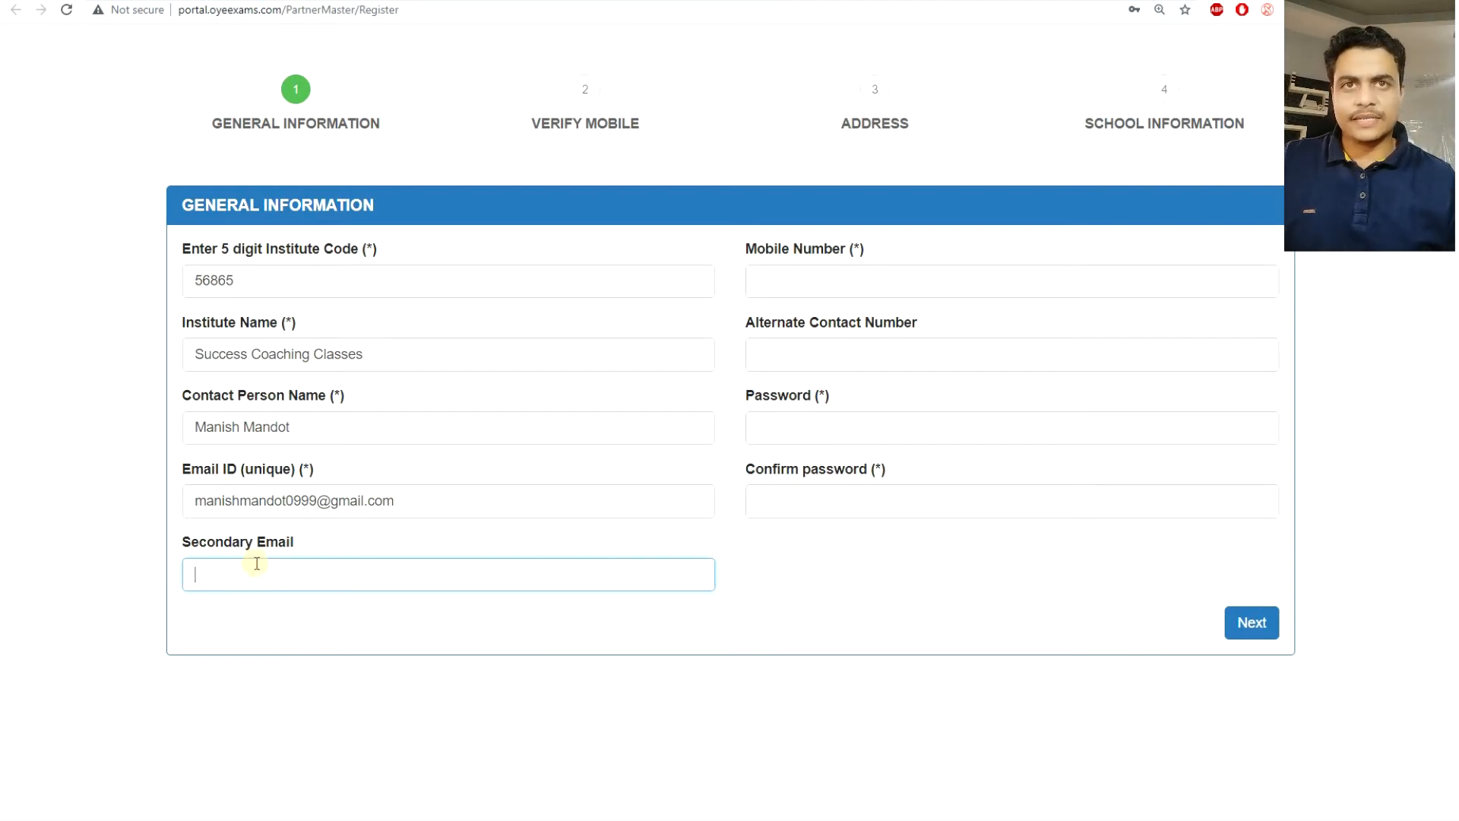
# Enter the institute's mobile number and the account password in both fields, then submit for an OTP
pyautogui.click(796, 281)
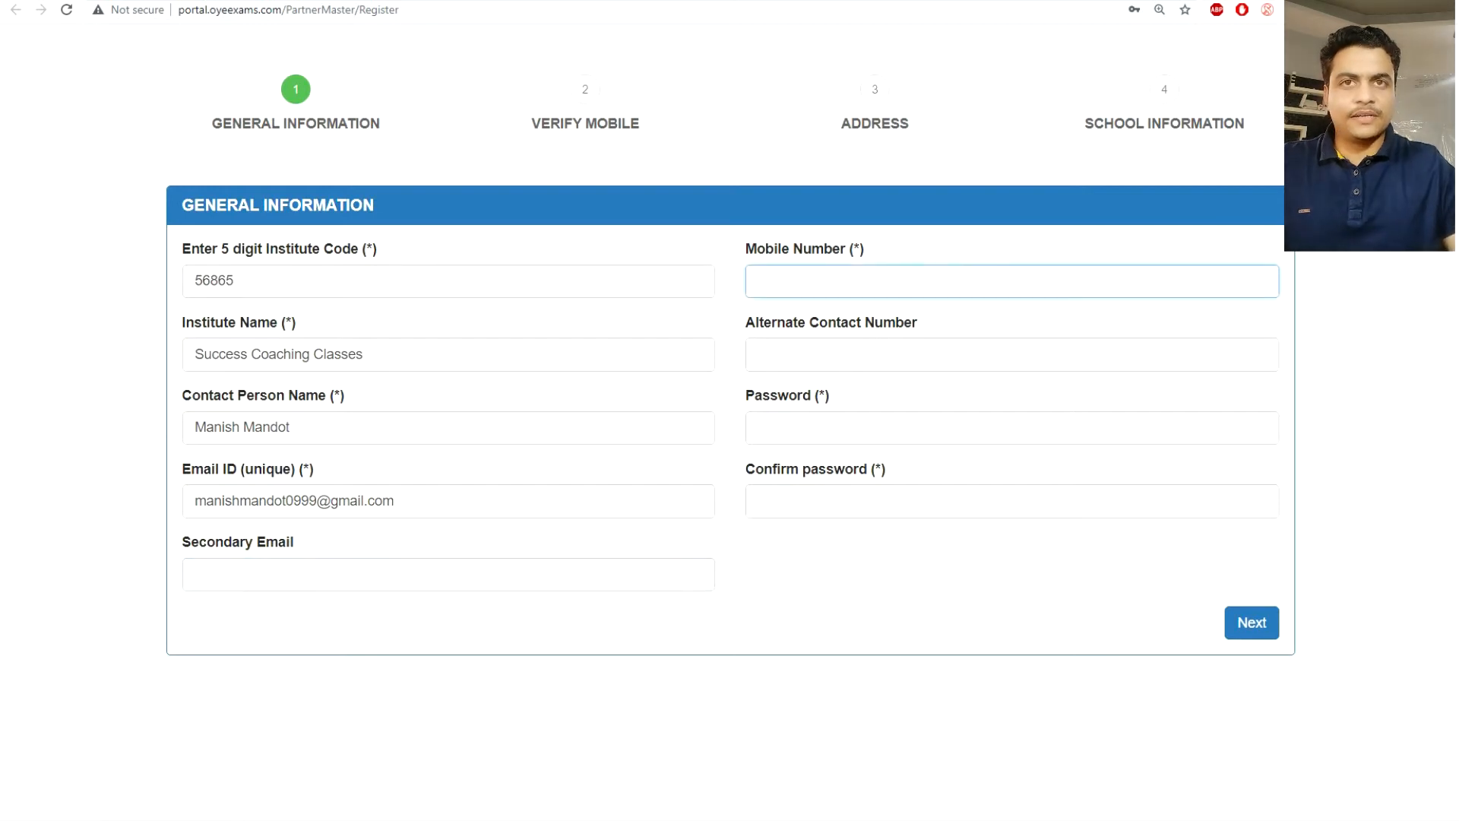
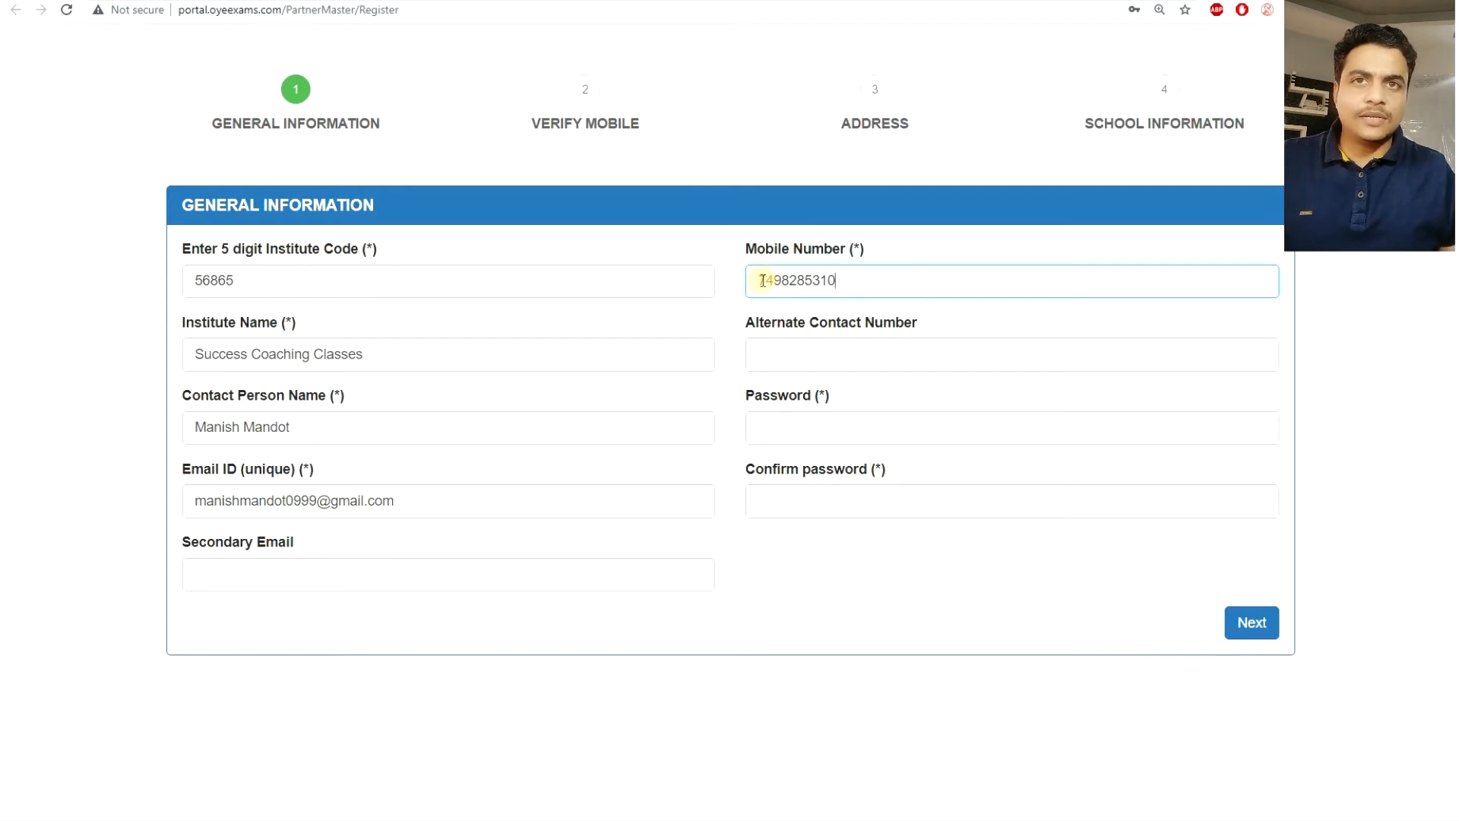
pyautogui.click(845, 355)
pyautogui.click(782, 339)
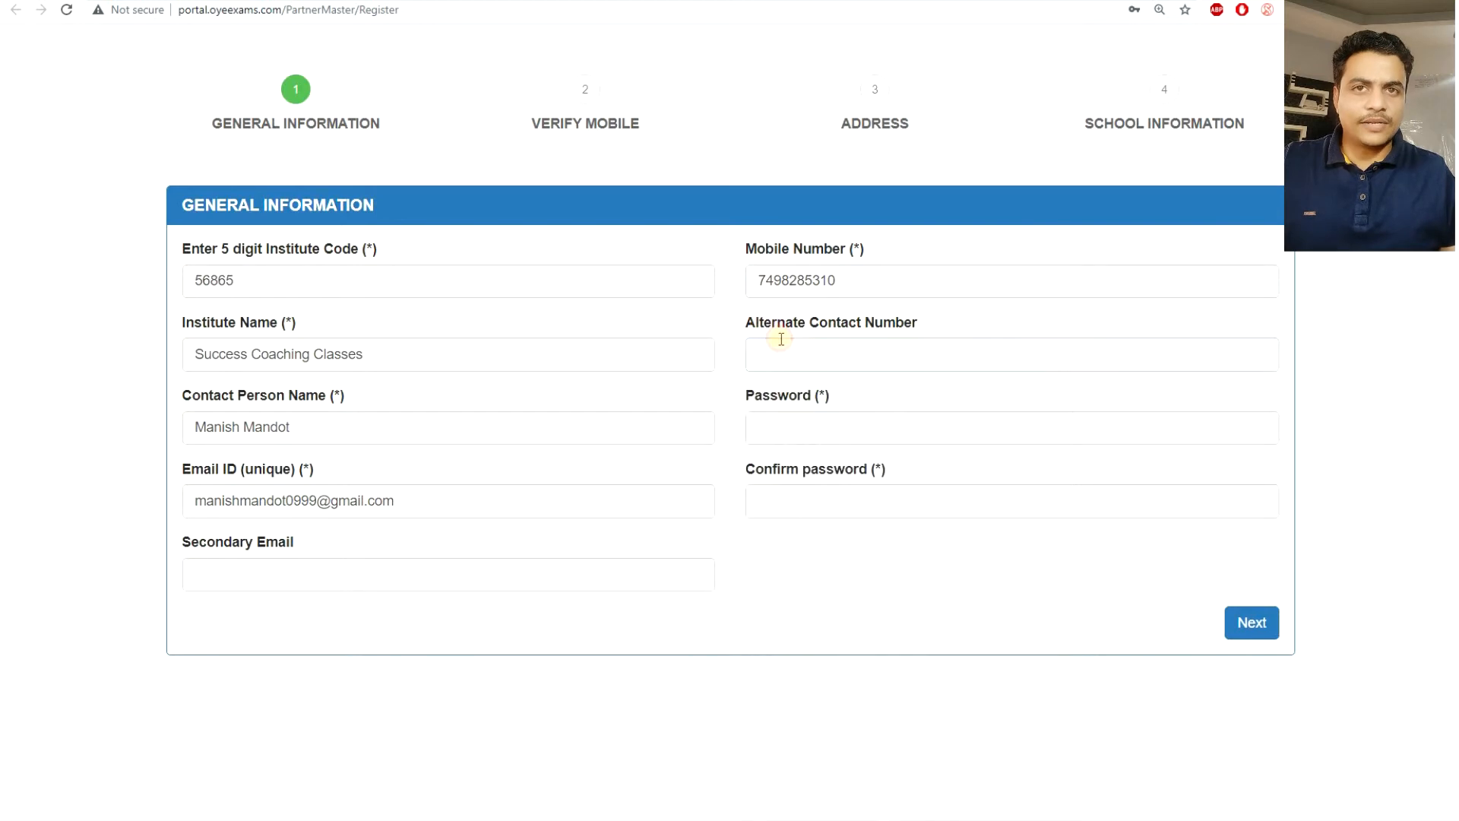
pyautogui.click(790, 423)
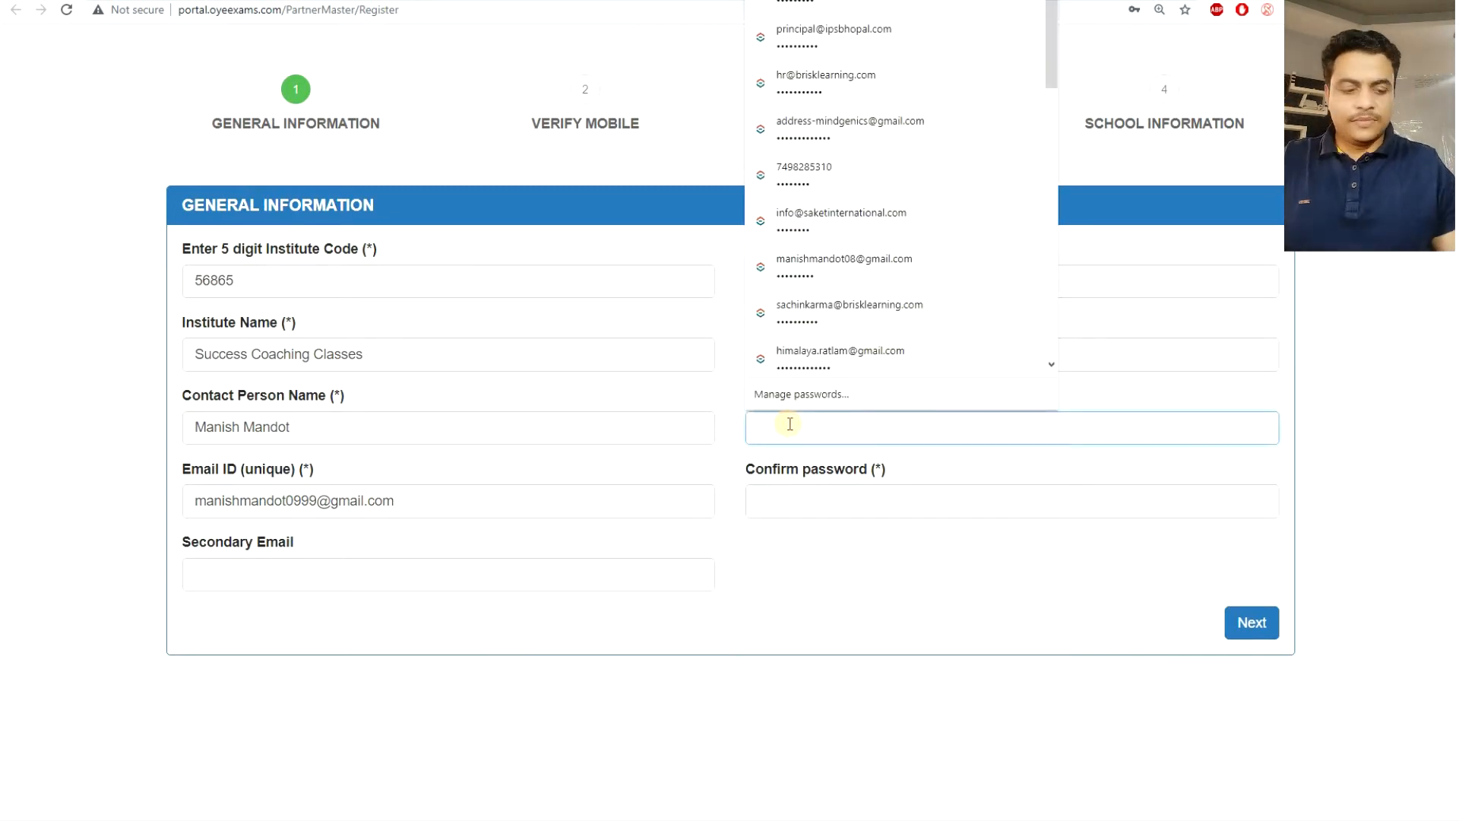
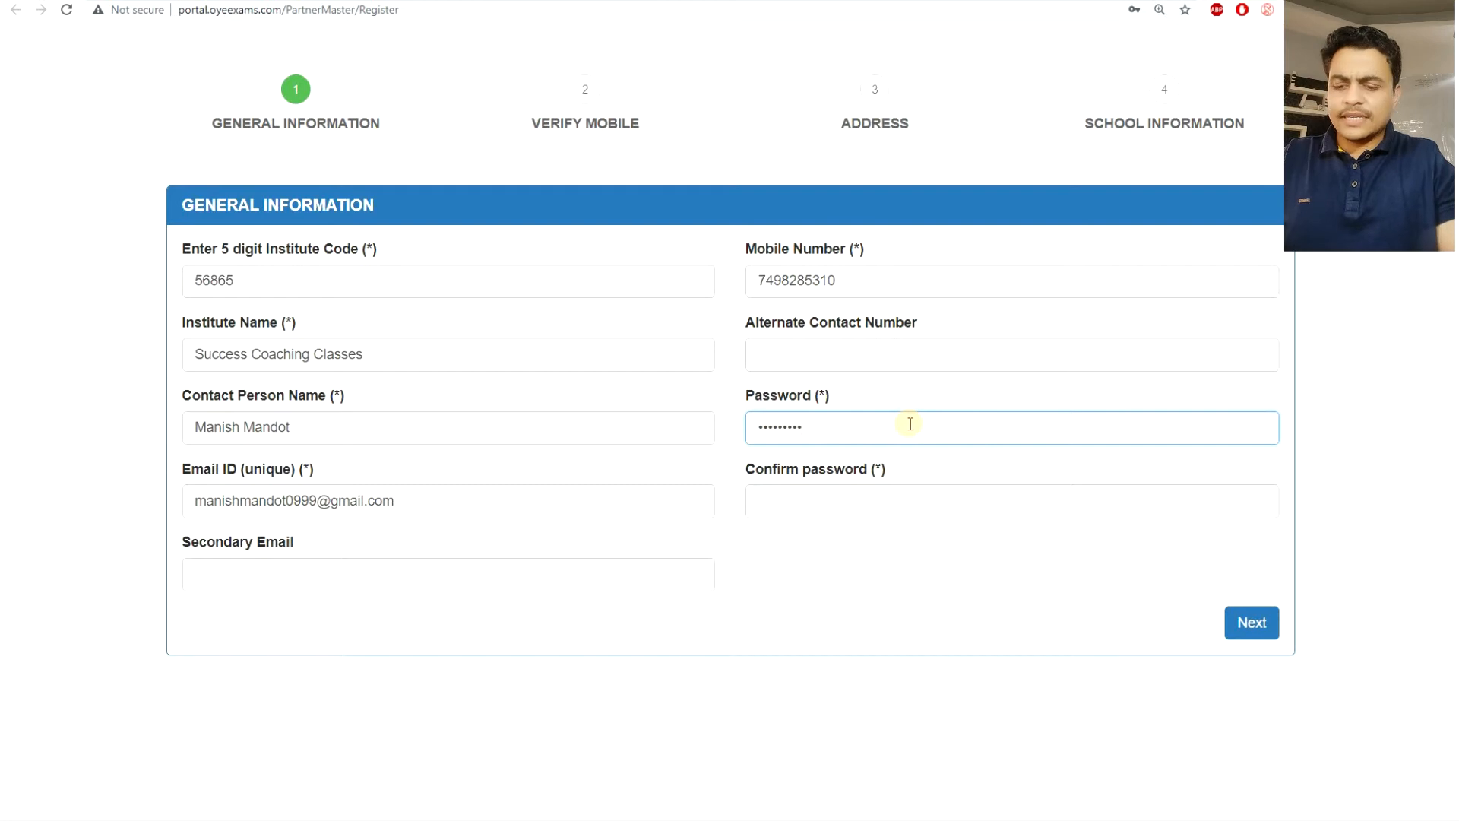
pyautogui.press('Tab')
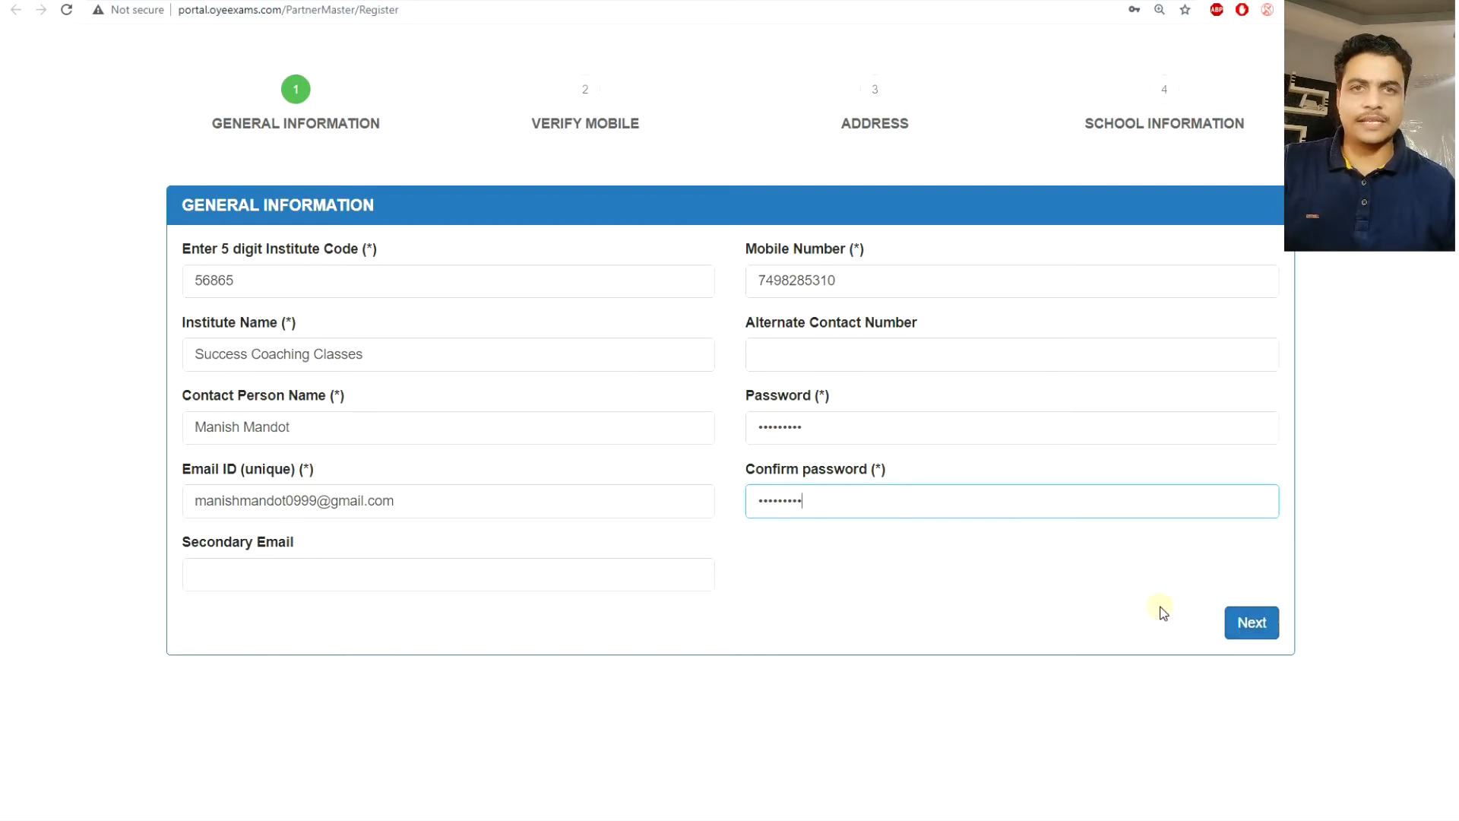
pyautogui.click(1237, 622)
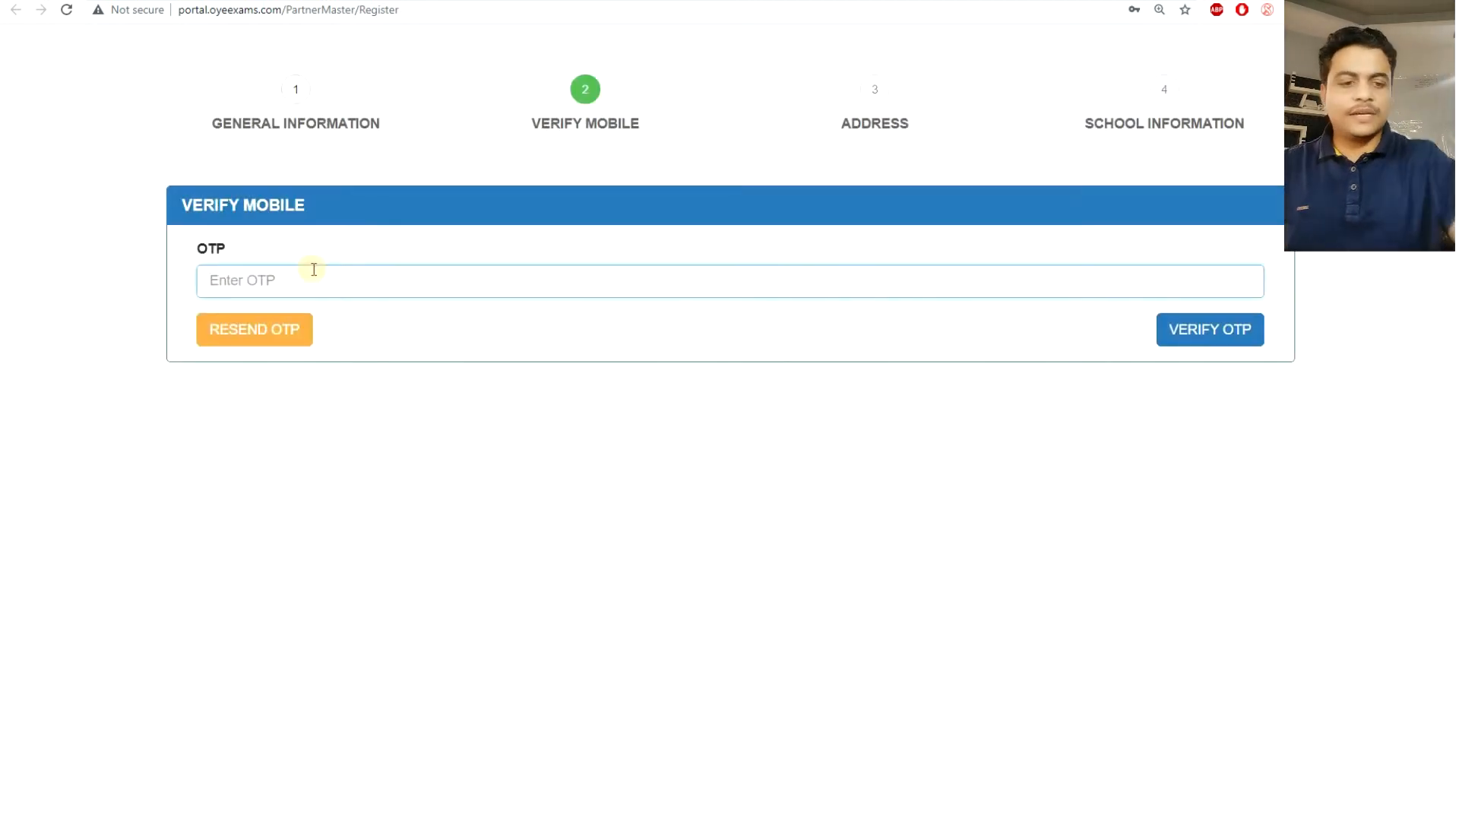
# Enter the received OTP and verify the mobile number
pyautogui.click(313, 270)
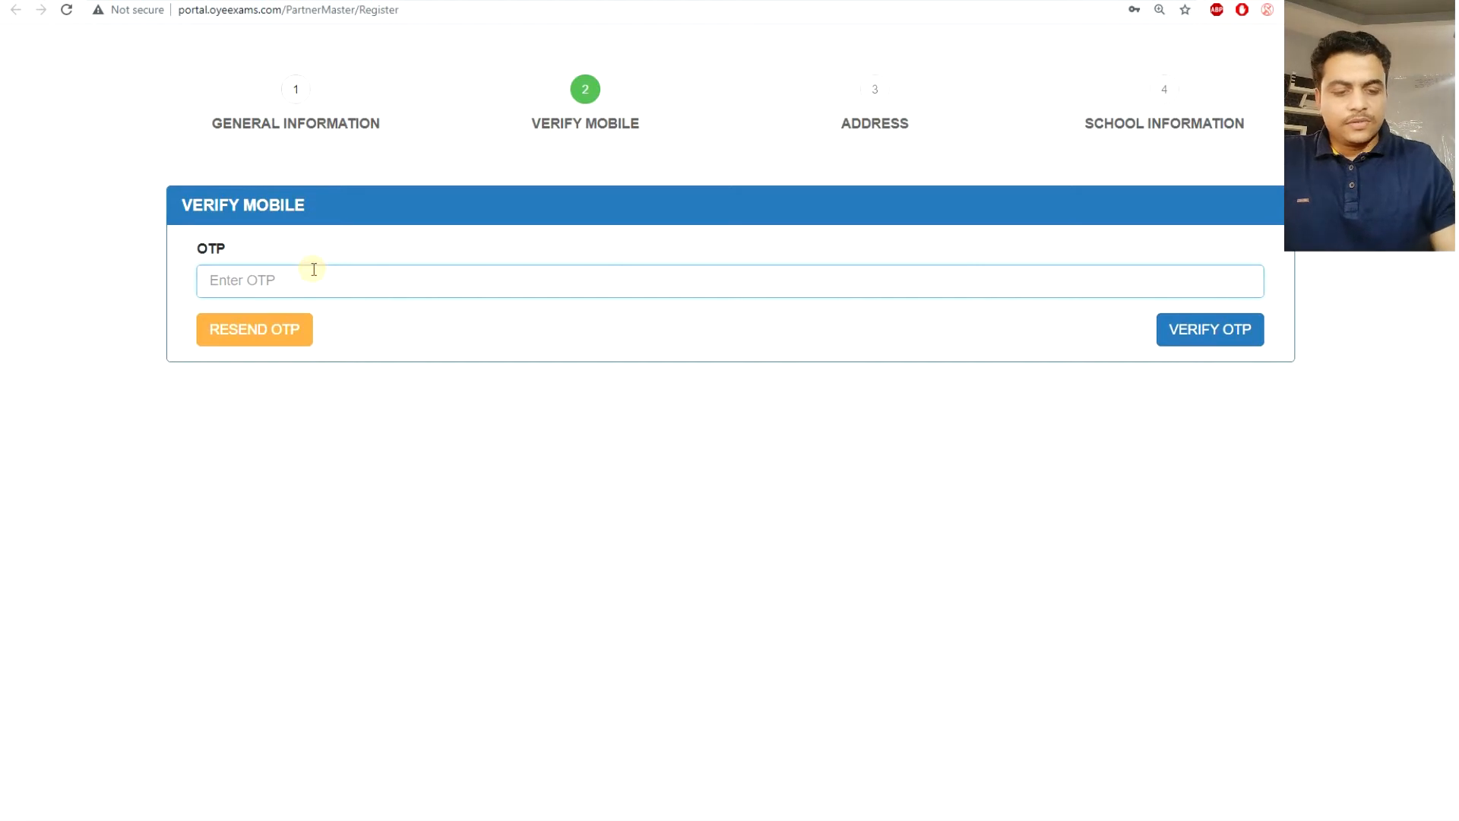
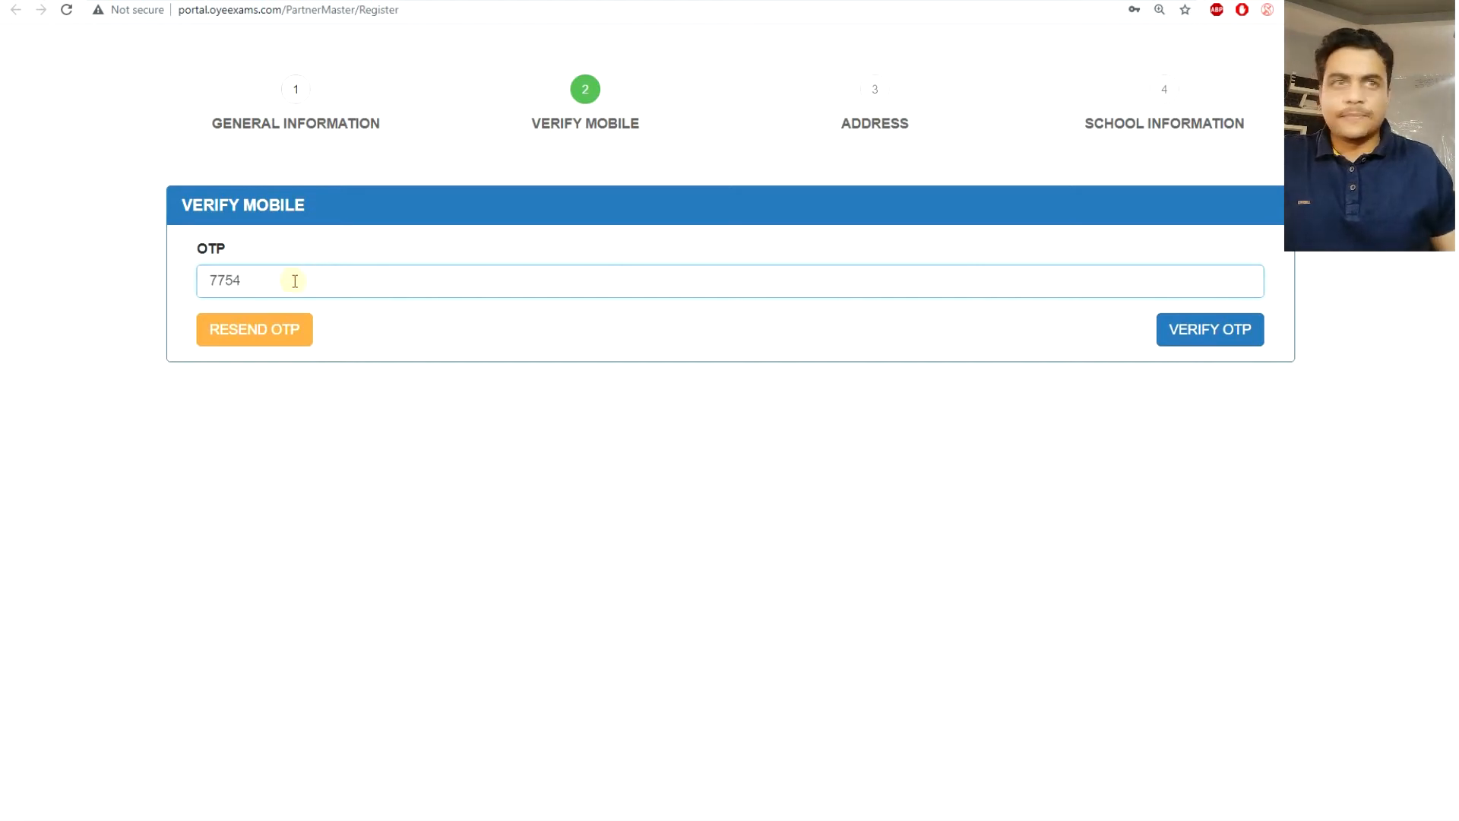
pyautogui.click(1190, 328)
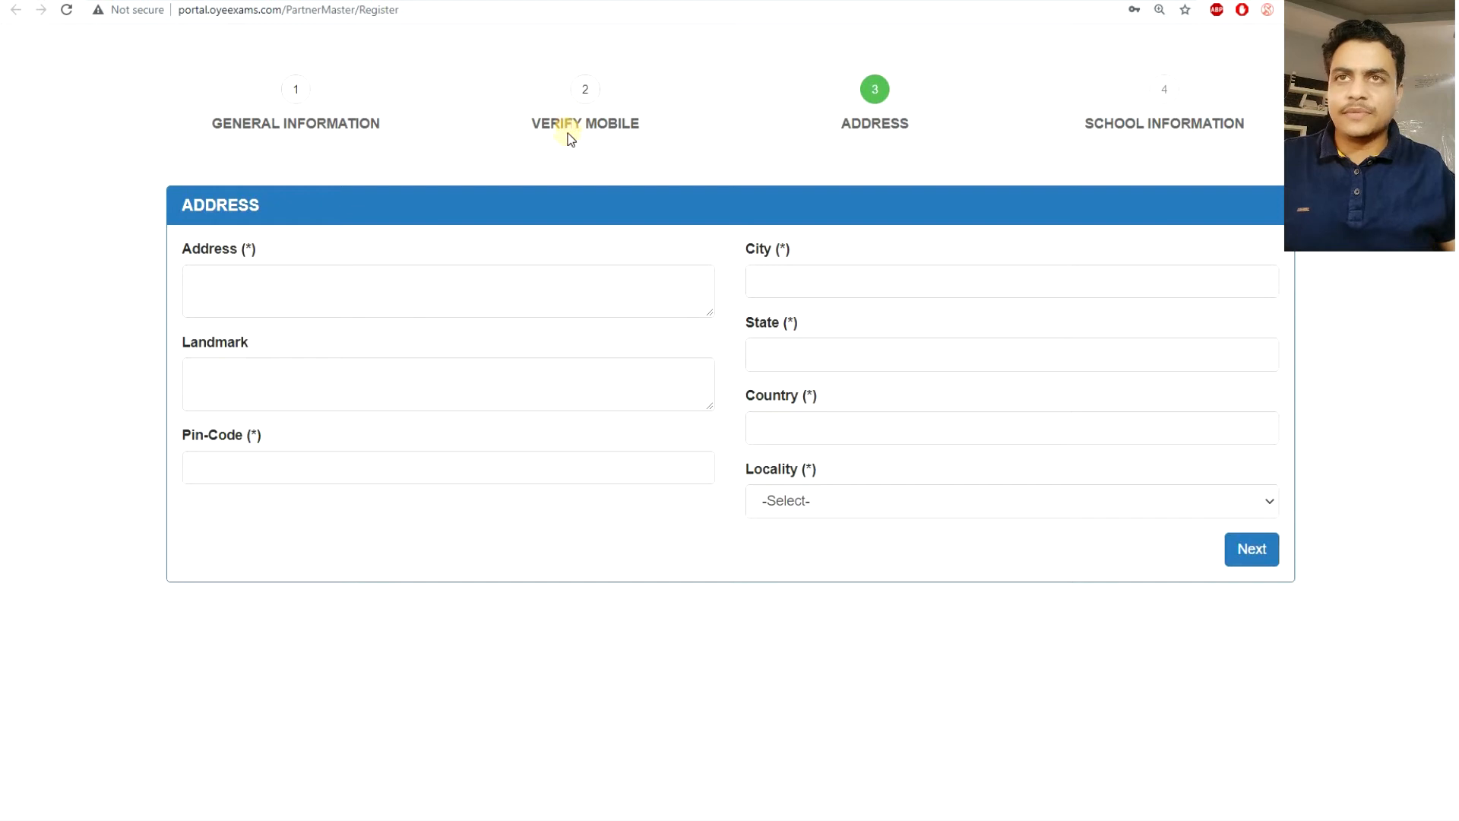
pyautogui.click(487, 280)
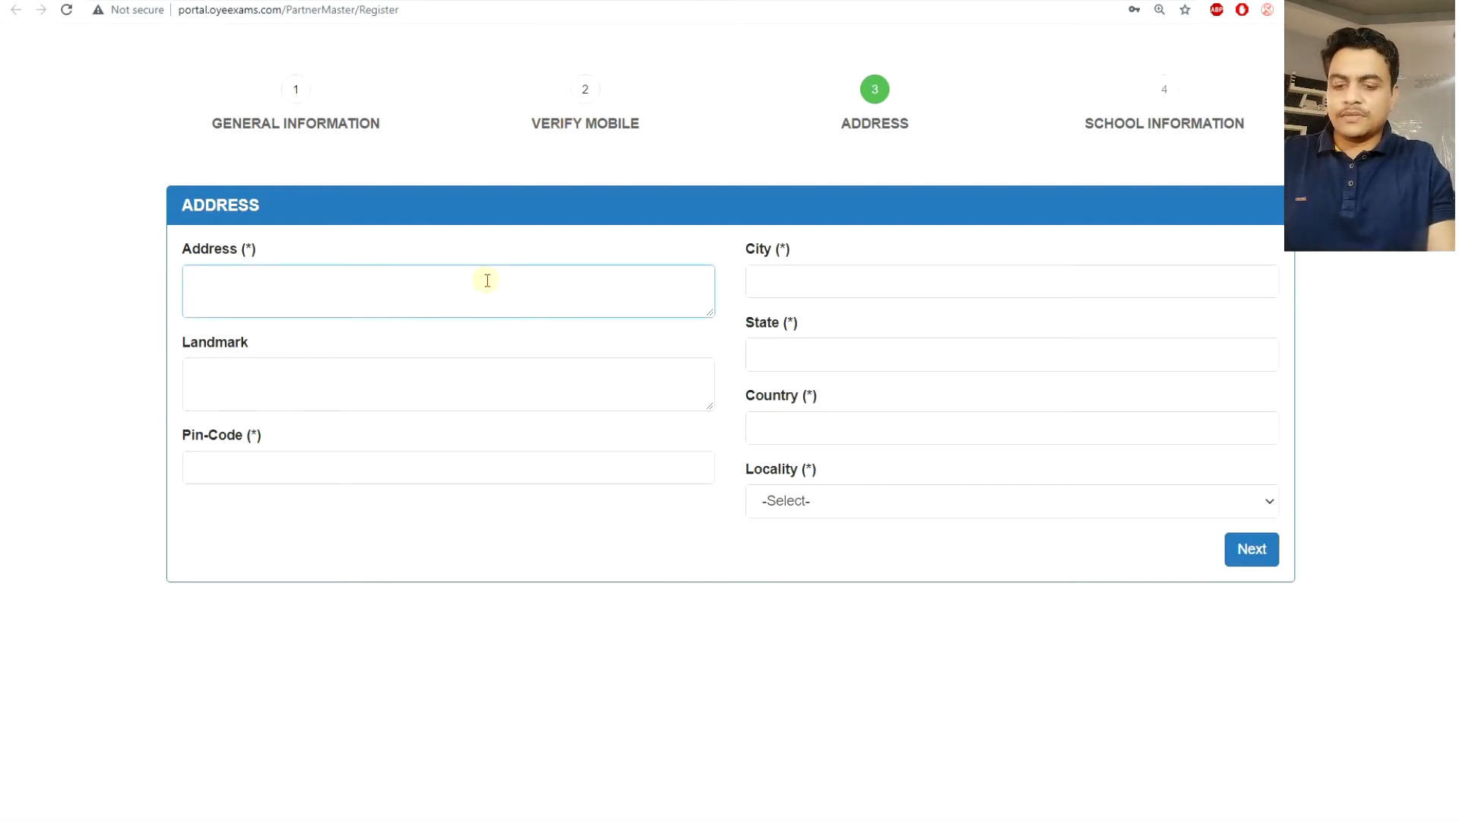
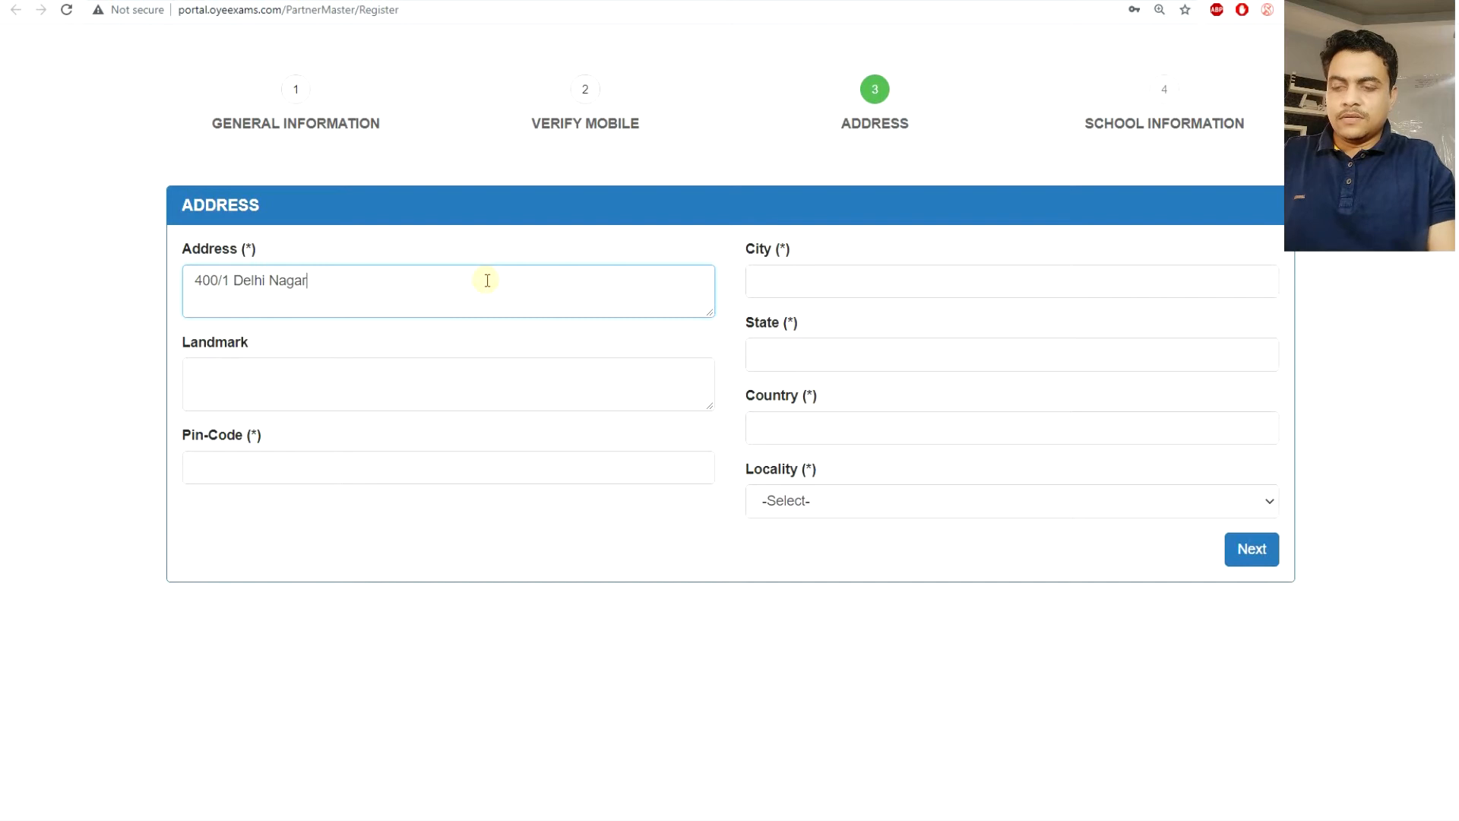
pyautogui.press('Tab')
pyautogui.write('Indore')
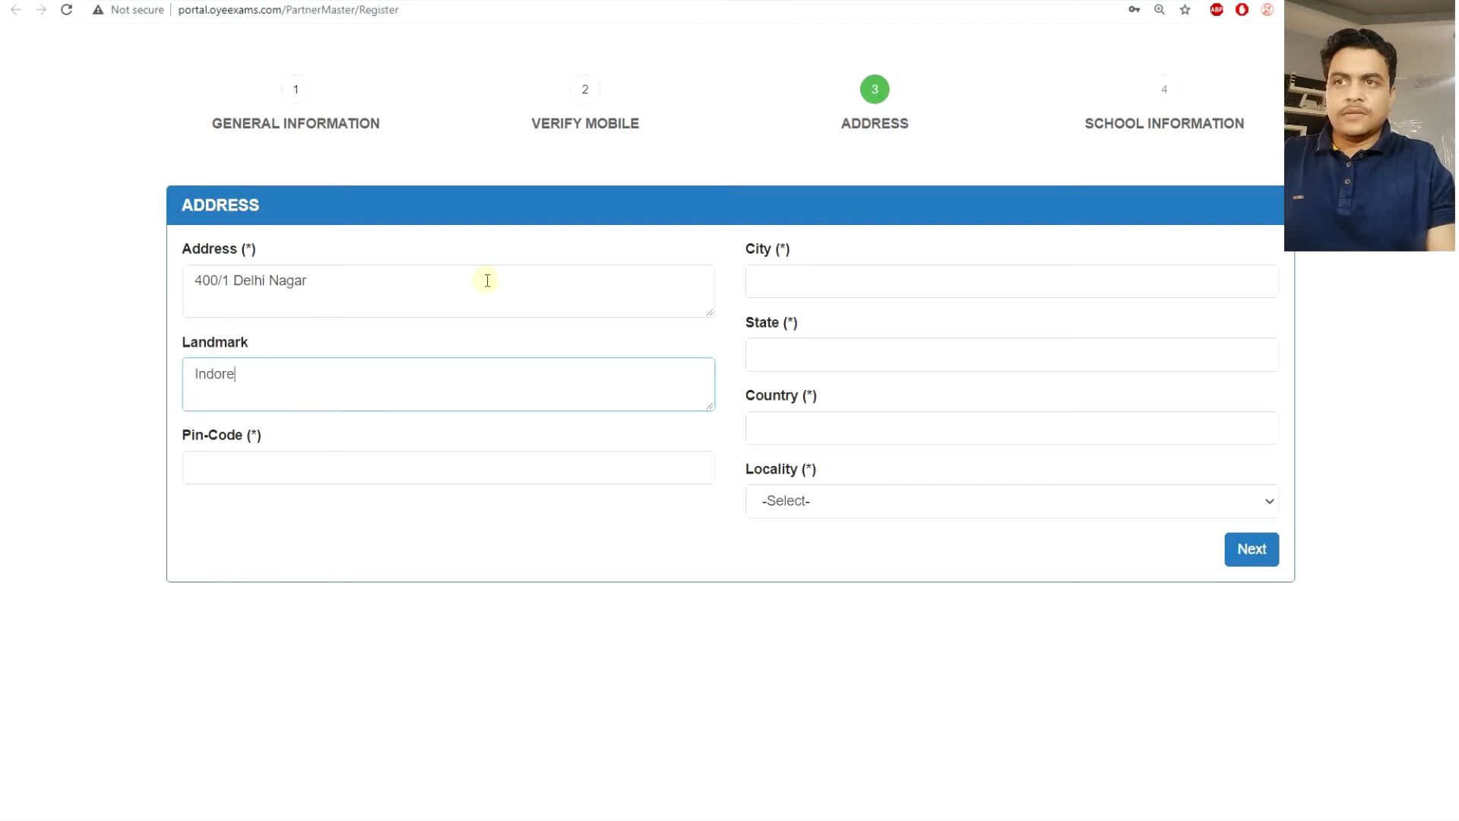
pyautogui.press('Tab')
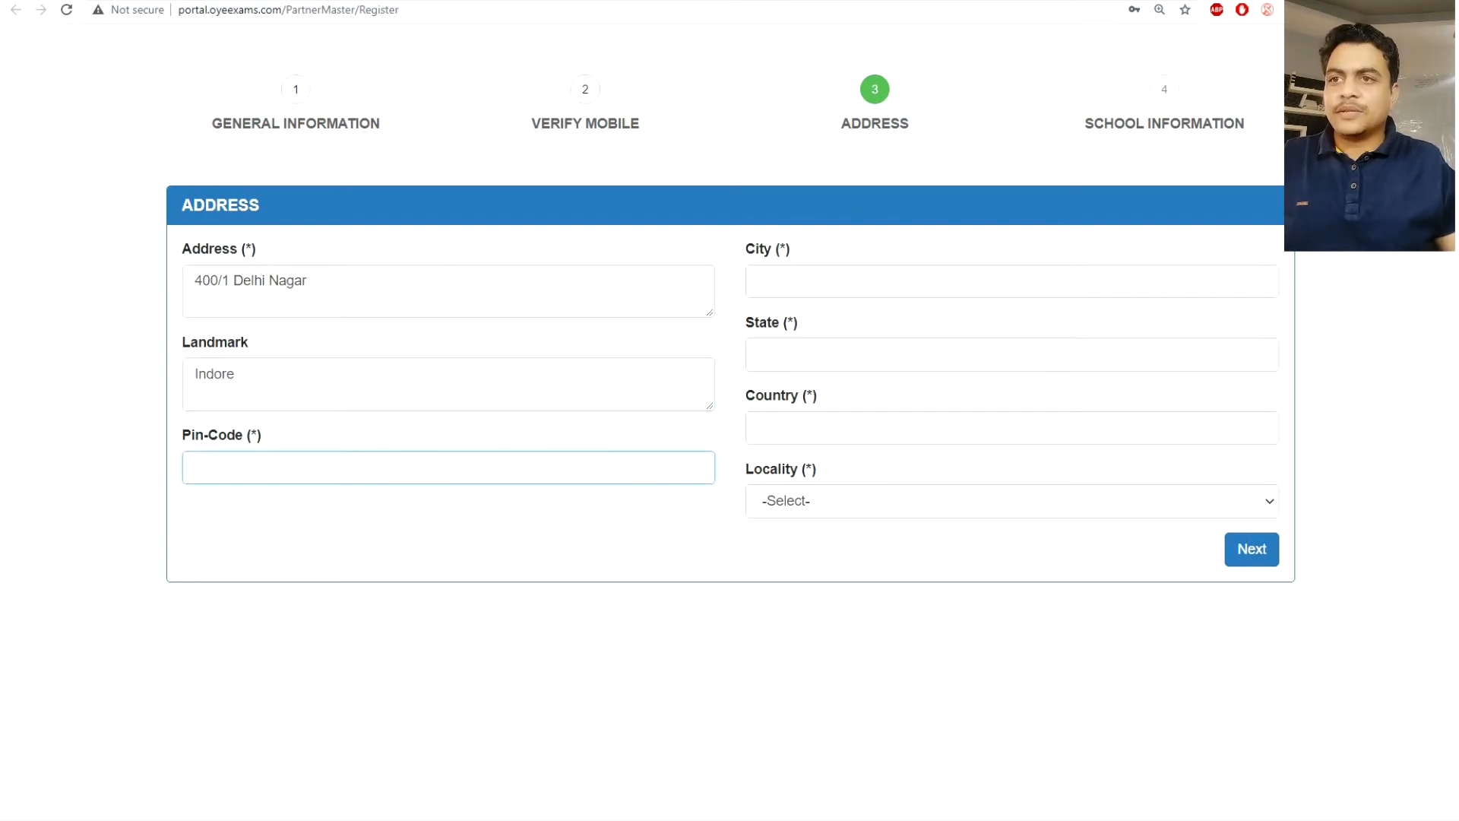
pyautogui.write('452009')
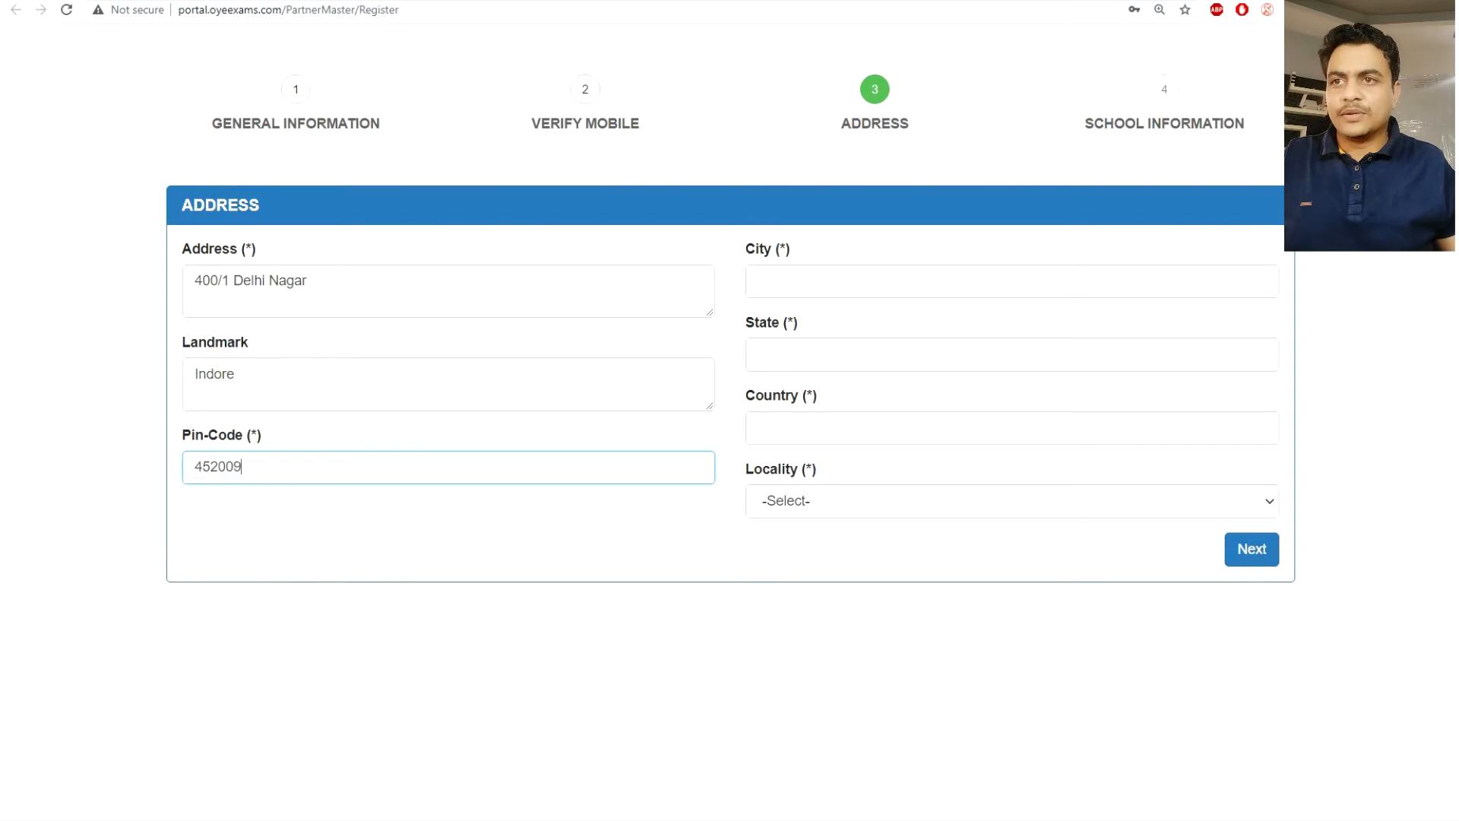
pyautogui.click(119, 368)
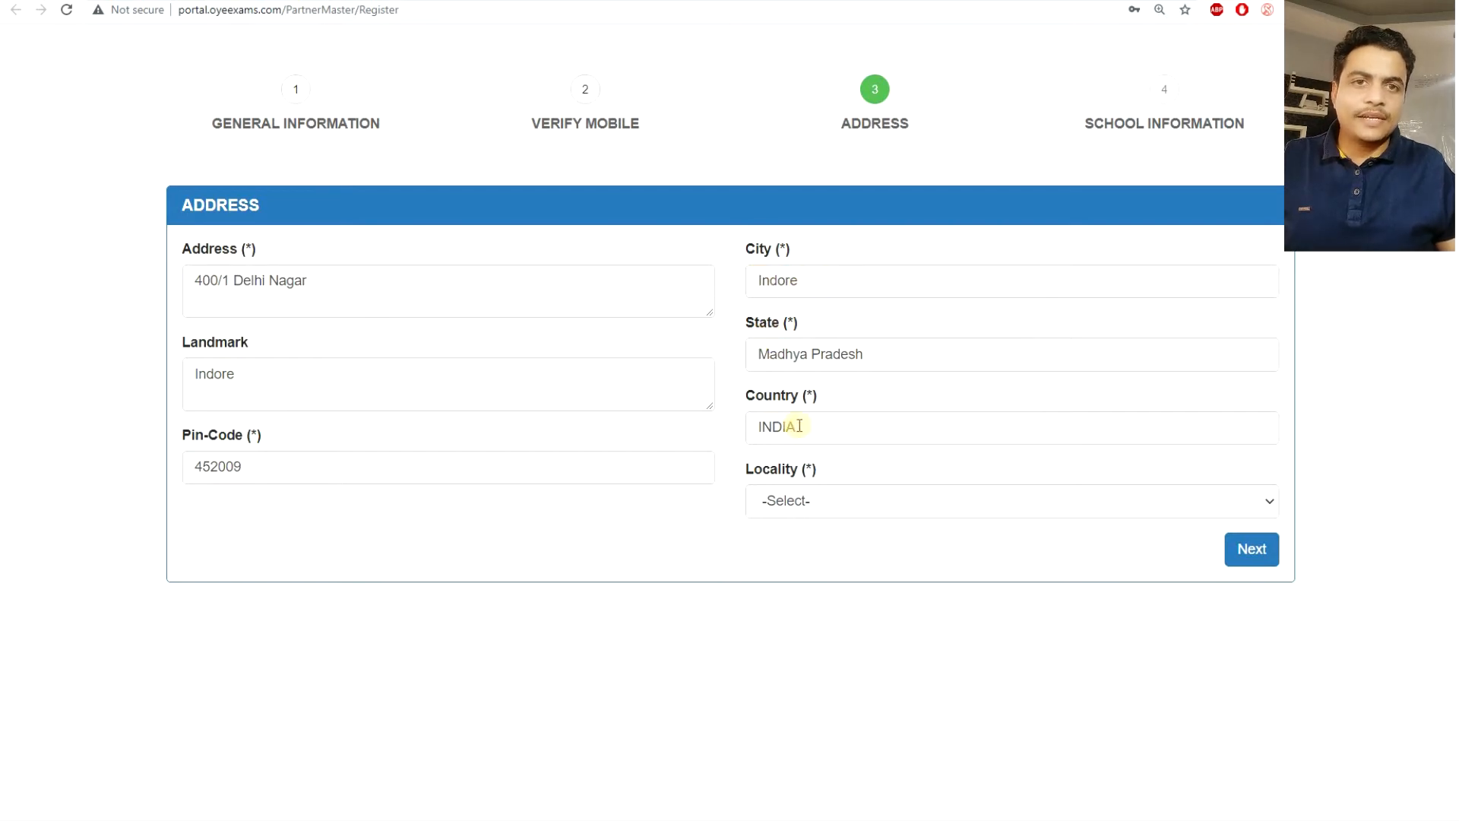
pyautogui.click(924, 499)
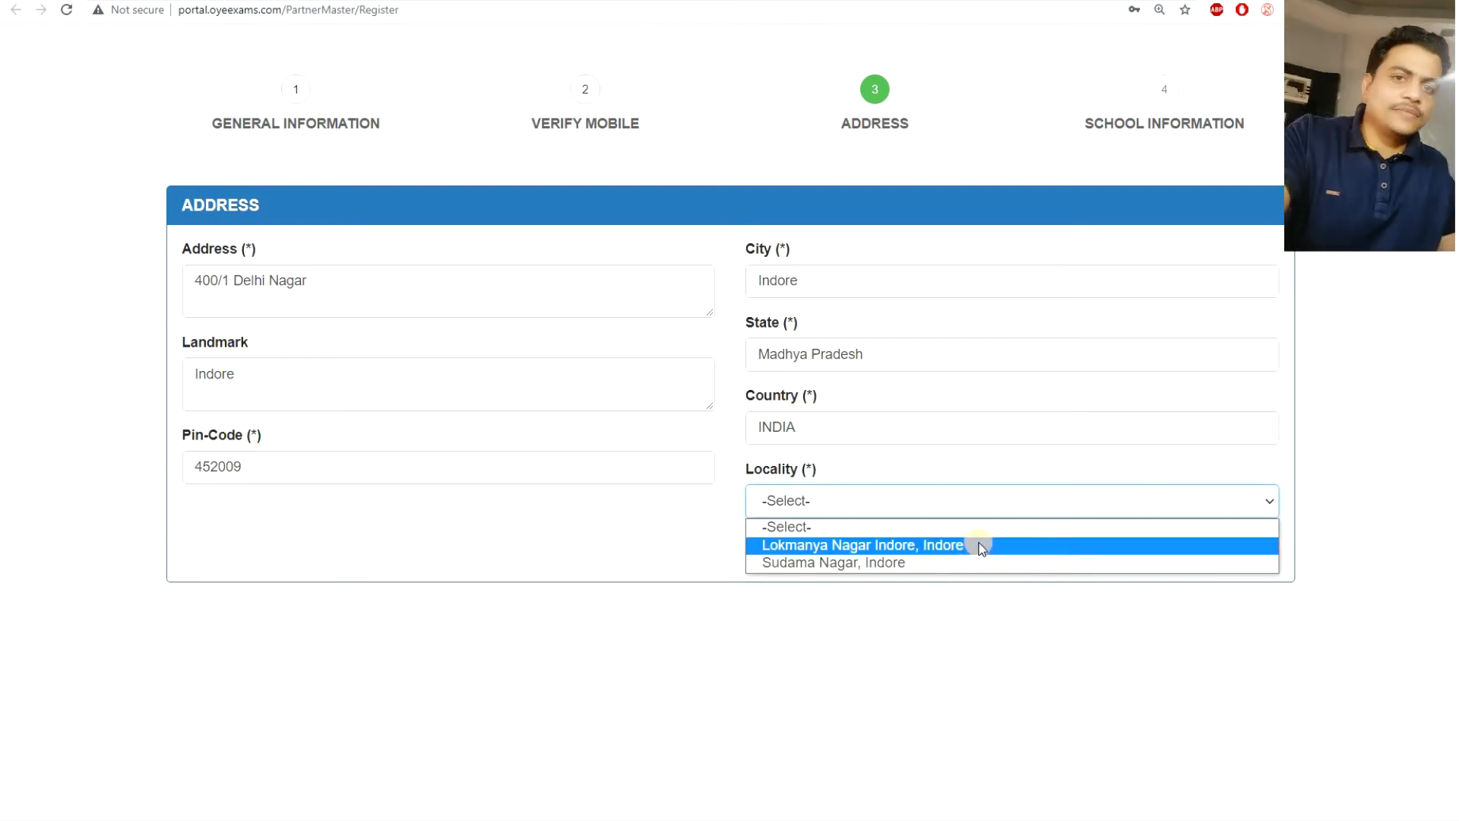
pyautogui.click(792, 545)
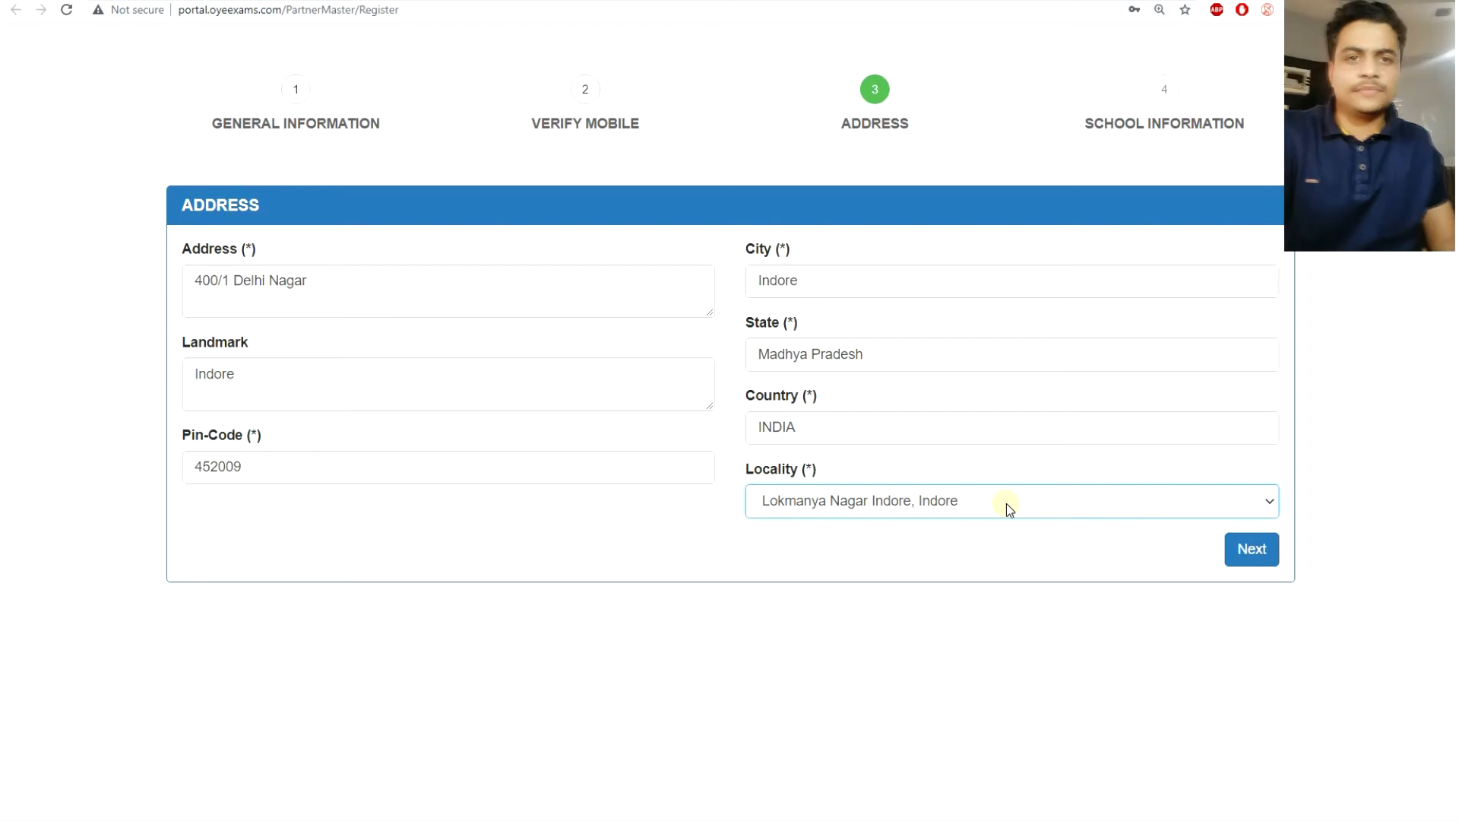
pyautogui.click(1252, 551)
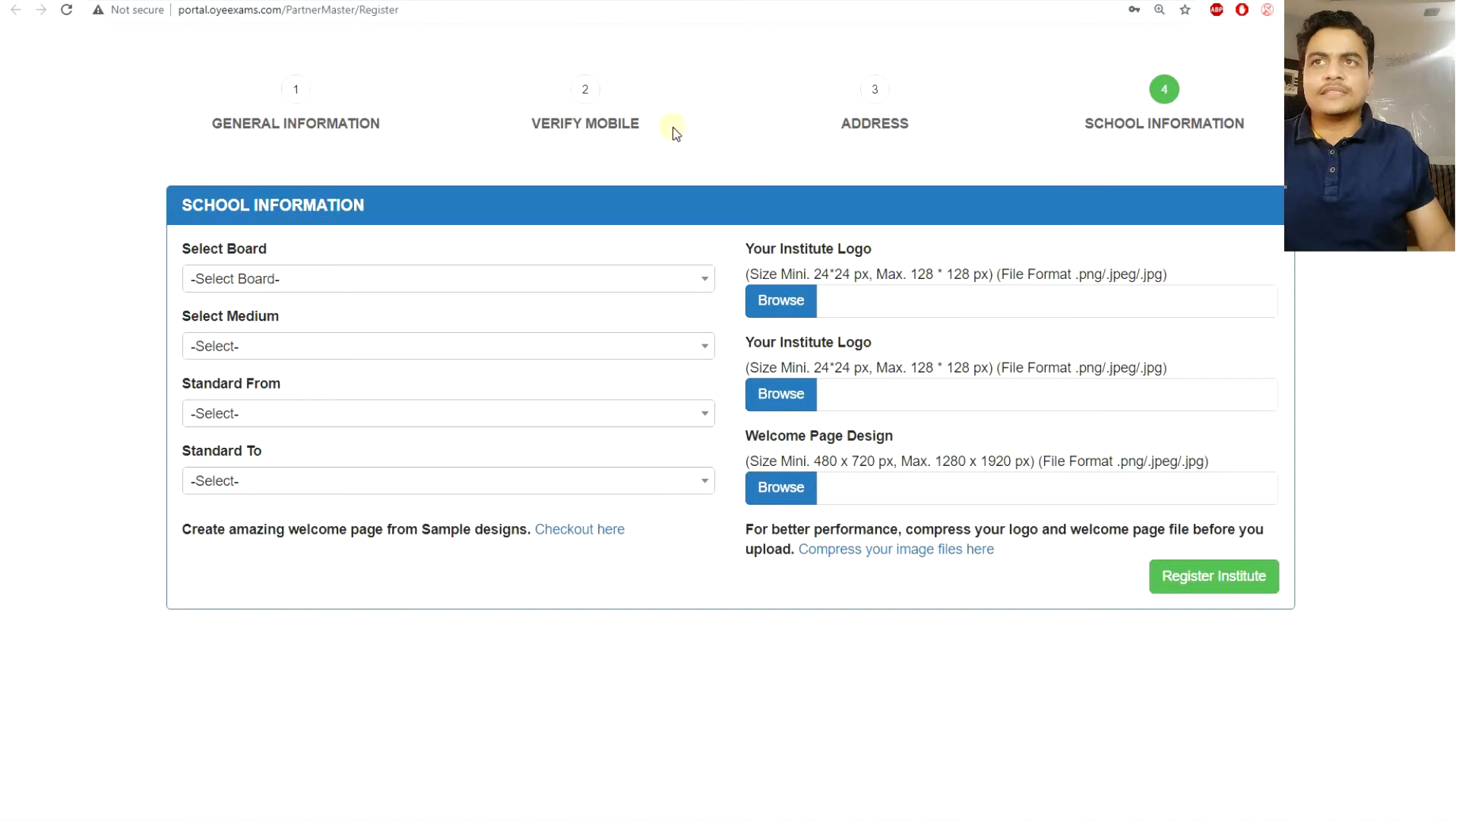
# Choose CENTRAL BOARD OF SECONDARY EDUCATION as the board and ENGLISH MEDIUM as the medium
pyautogui.moveTo(550, 124); pyautogui.dragTo(743, 132)
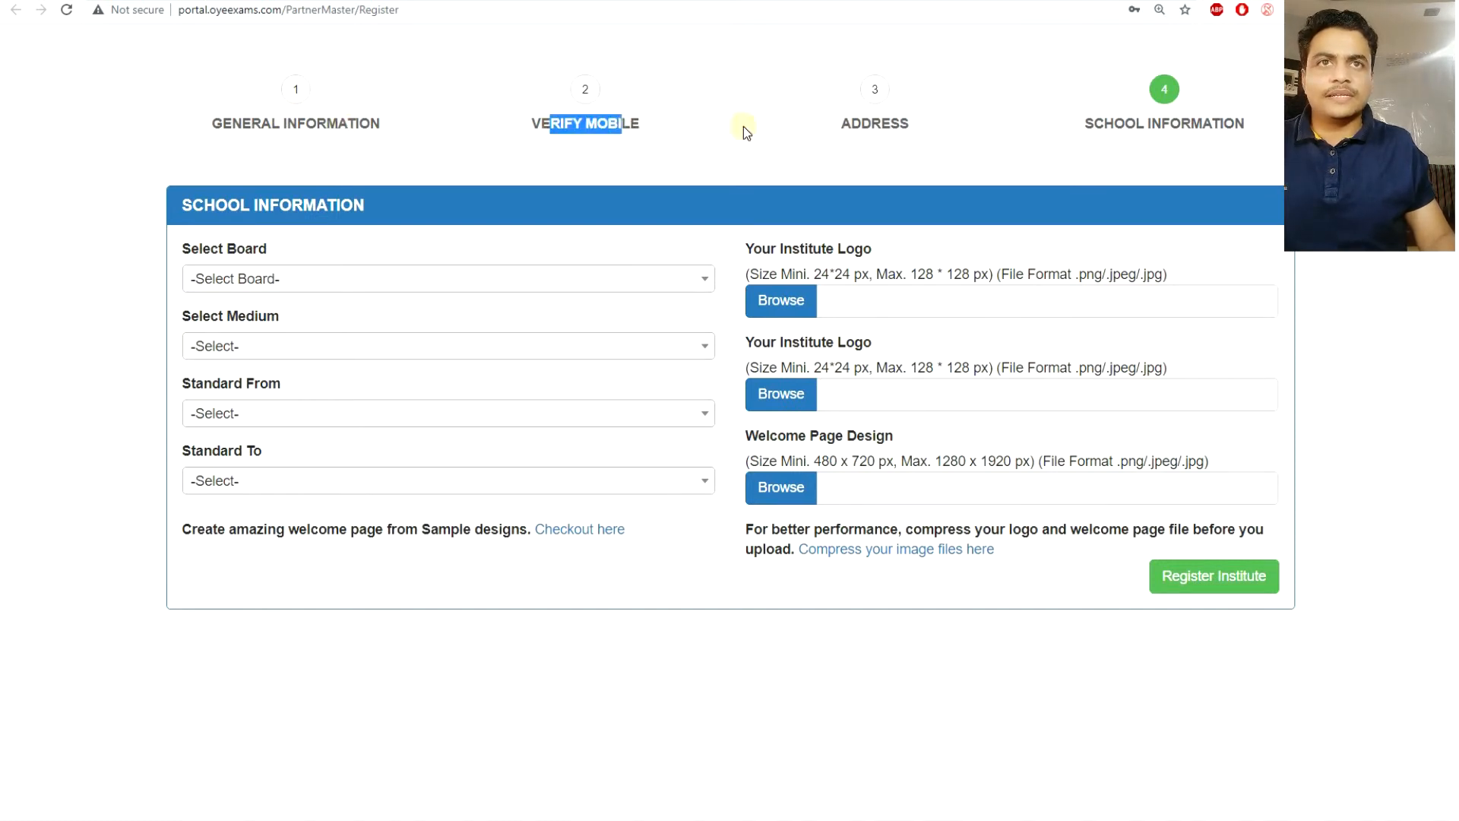
pyautogui.moveTo(852, 123); pyautogui.dragTo(883, 123)
pyautogui.click(1115, 123)
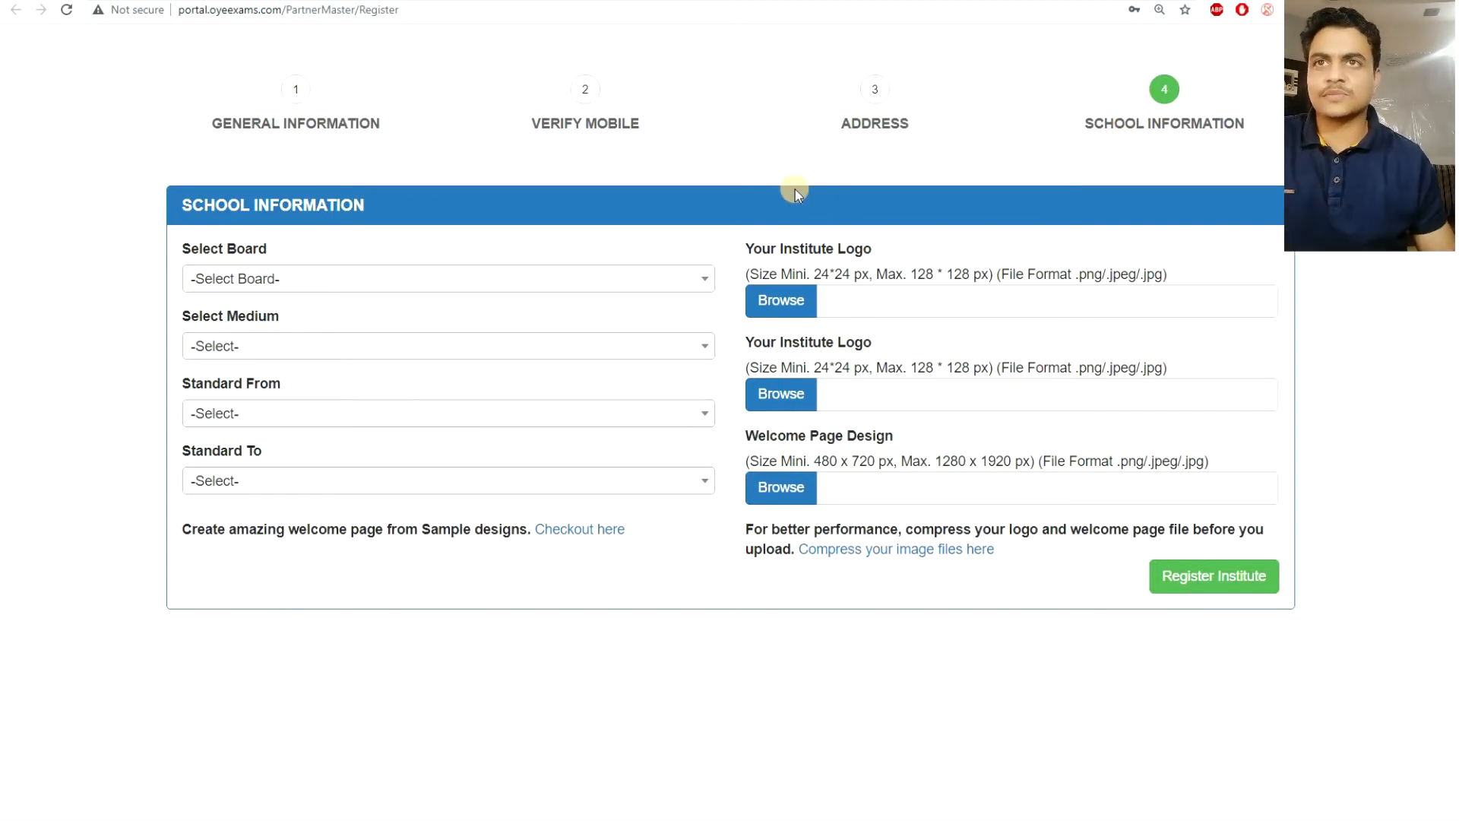
pyautogui.click(465, 282)
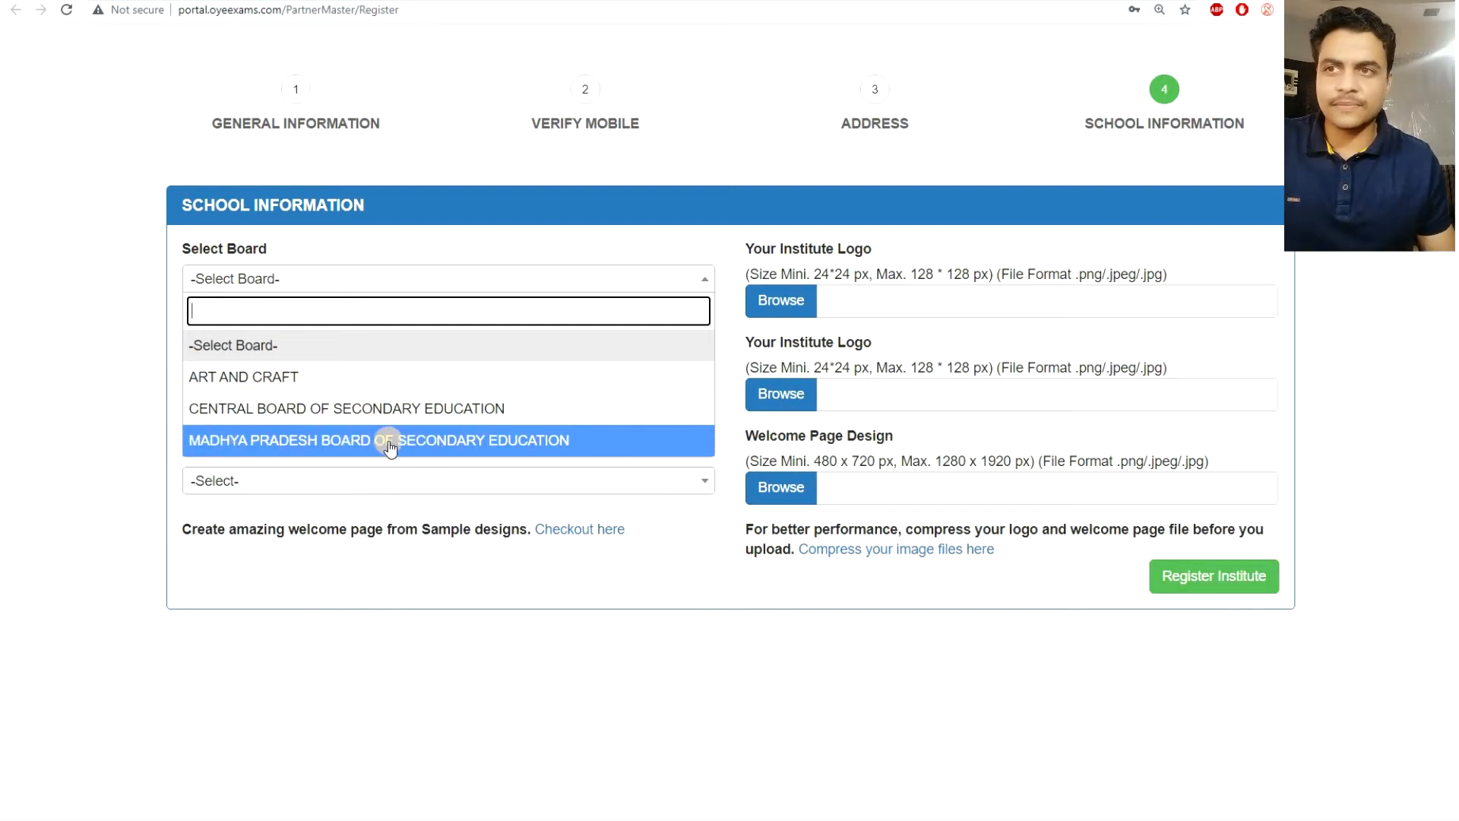
pyautogui.click(248, 411)
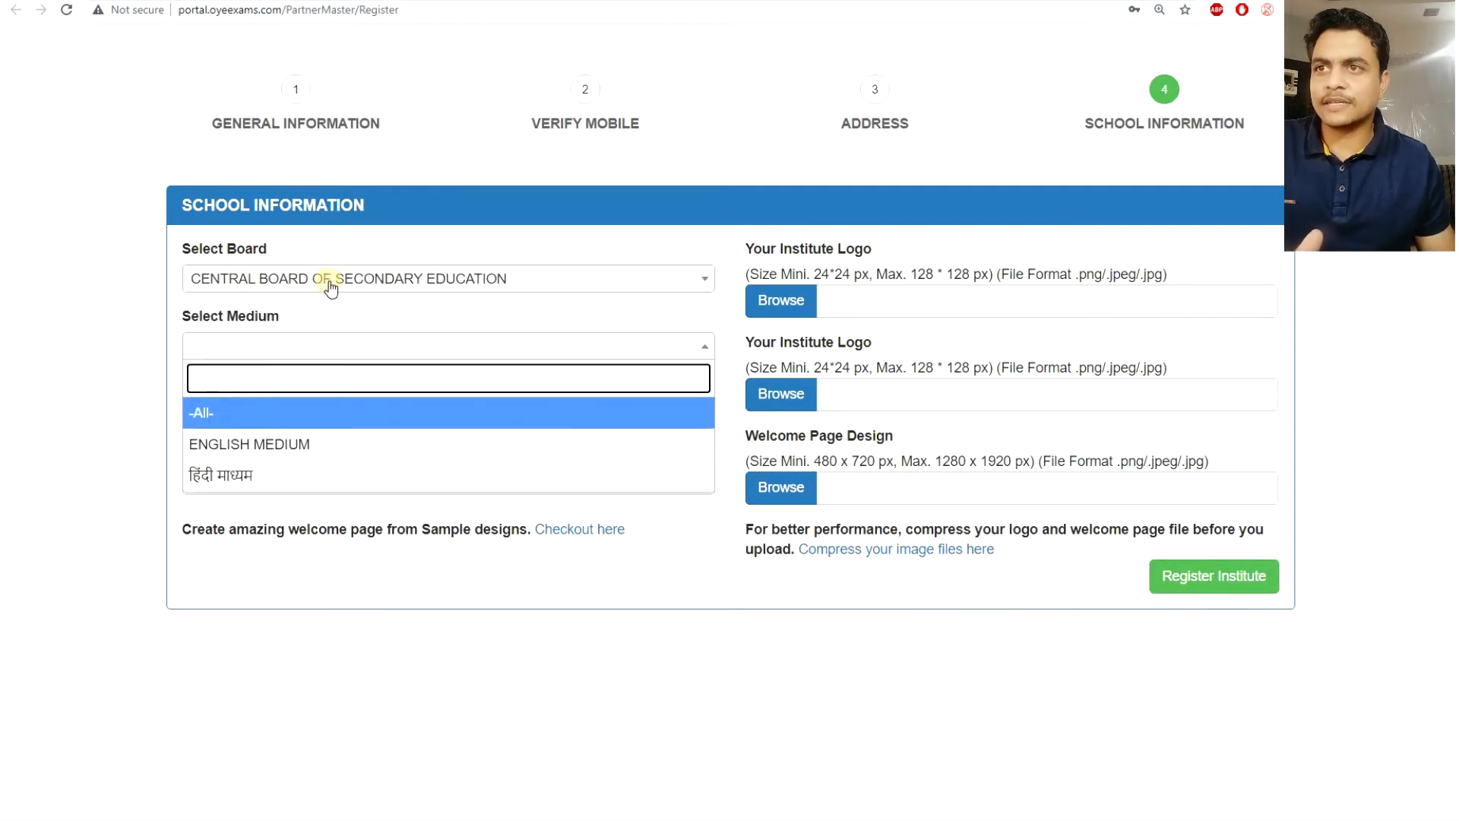
pyautogui.click(264, 447)
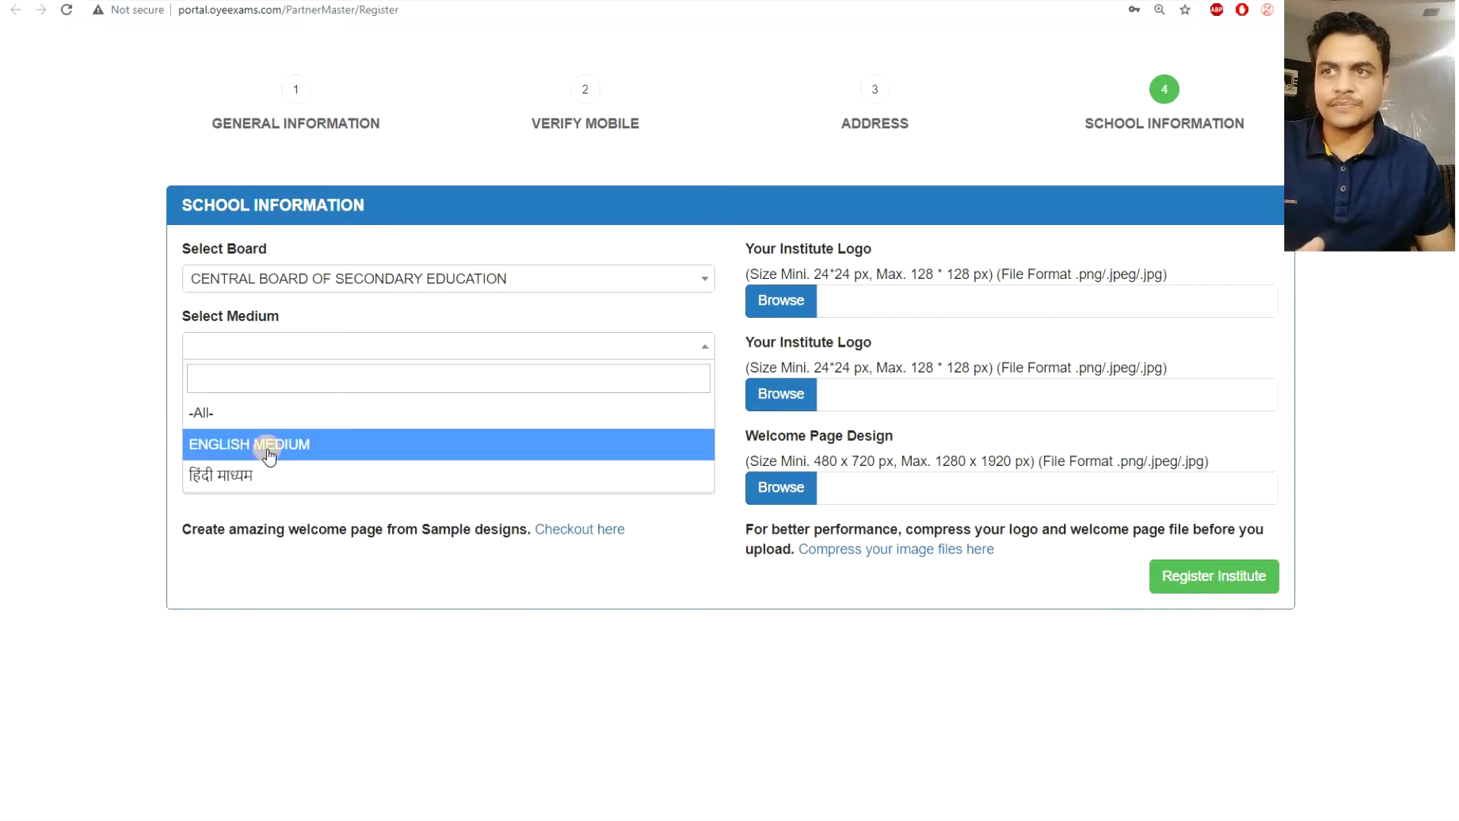
pyautogui.click(113, 427)
pyautogui.moveTo(184, 382); pyautogui.dragTo(266, 381)
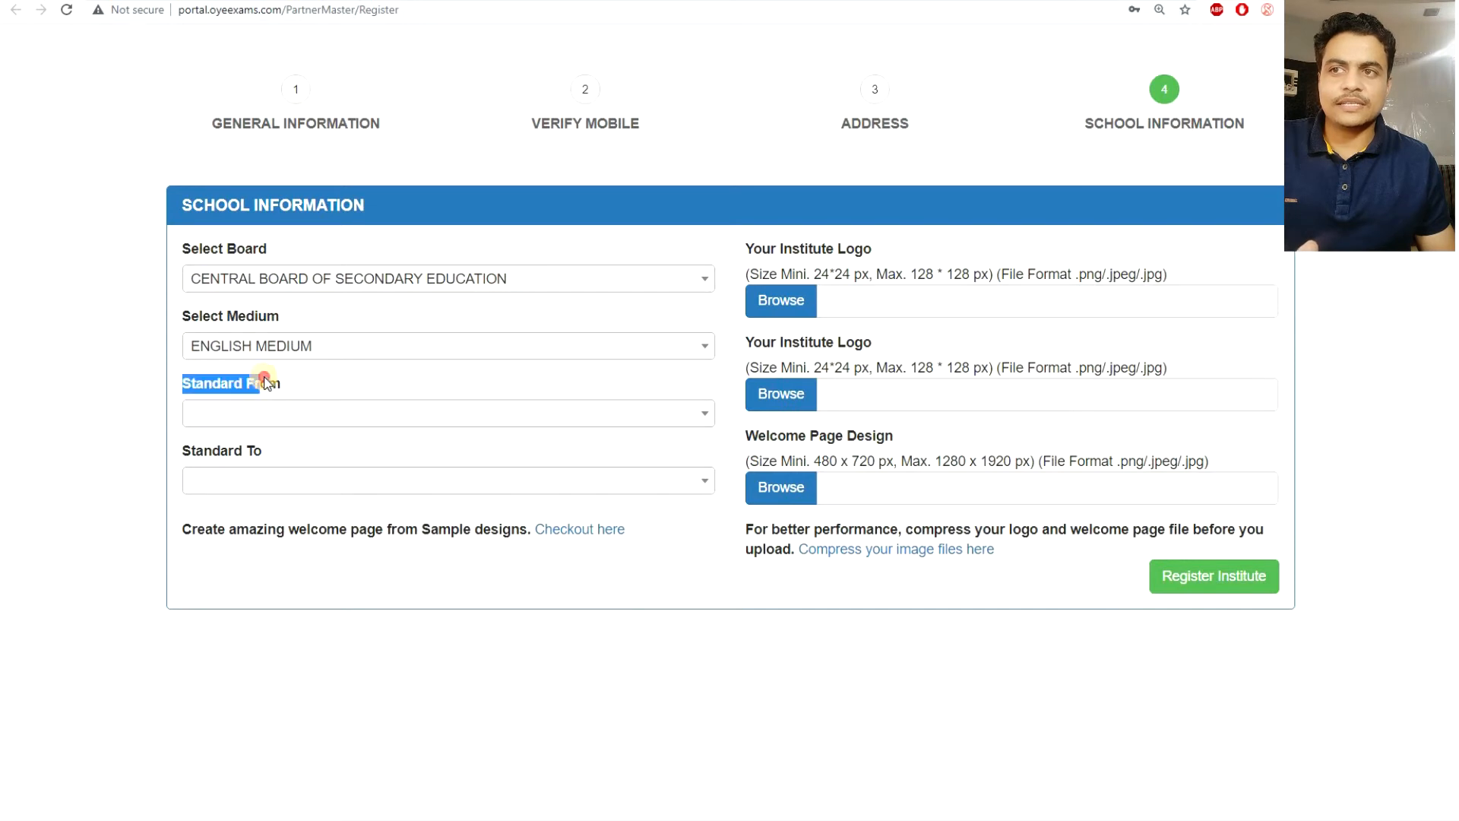
pyautogui.moveTo(183, 450); pyautogui.dragTo(257, 450)
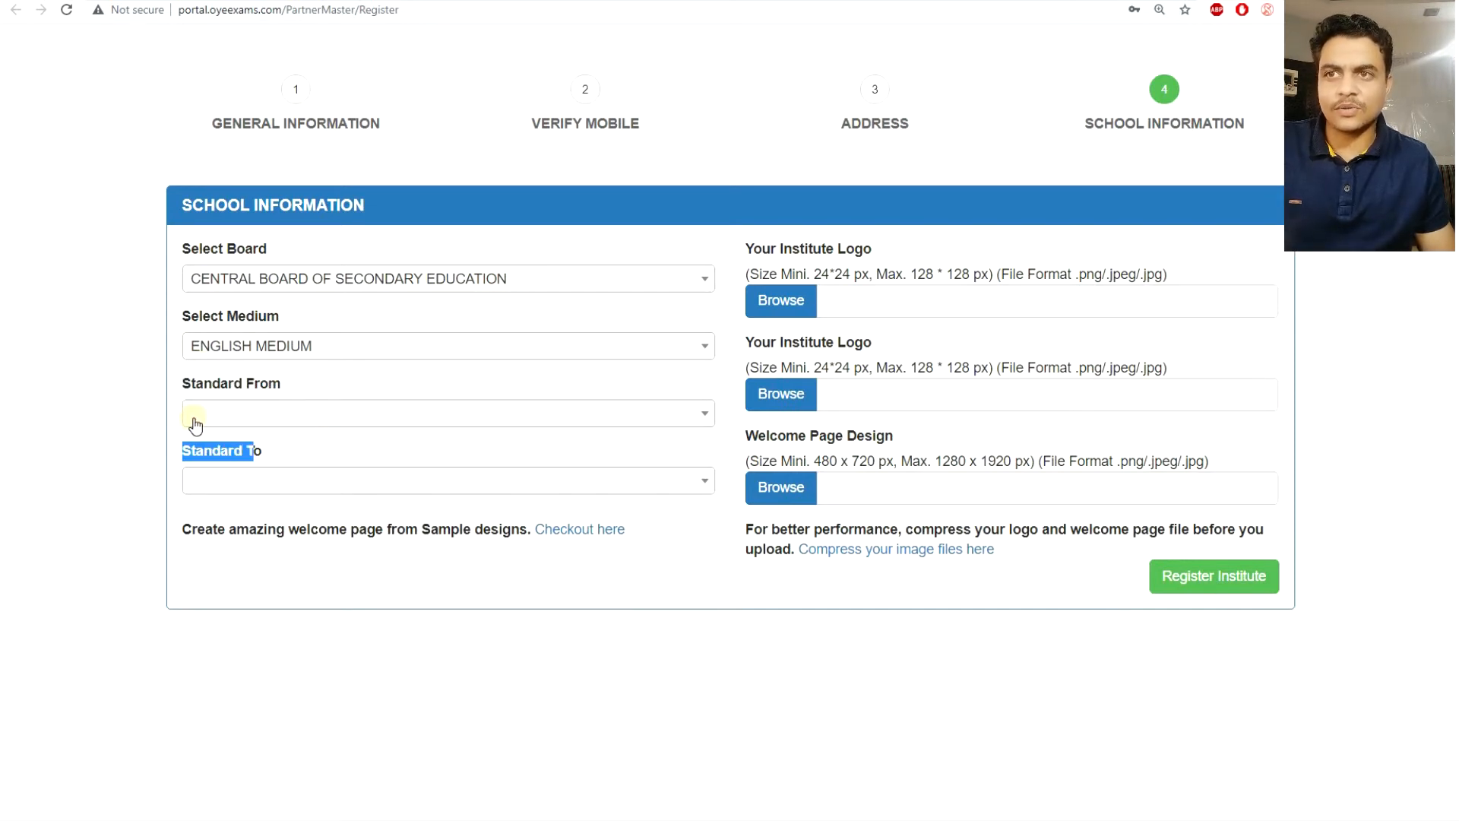
# Set the standards from 6TH to 12TH AGRICULTURE
pyautogui.click(381, 413)
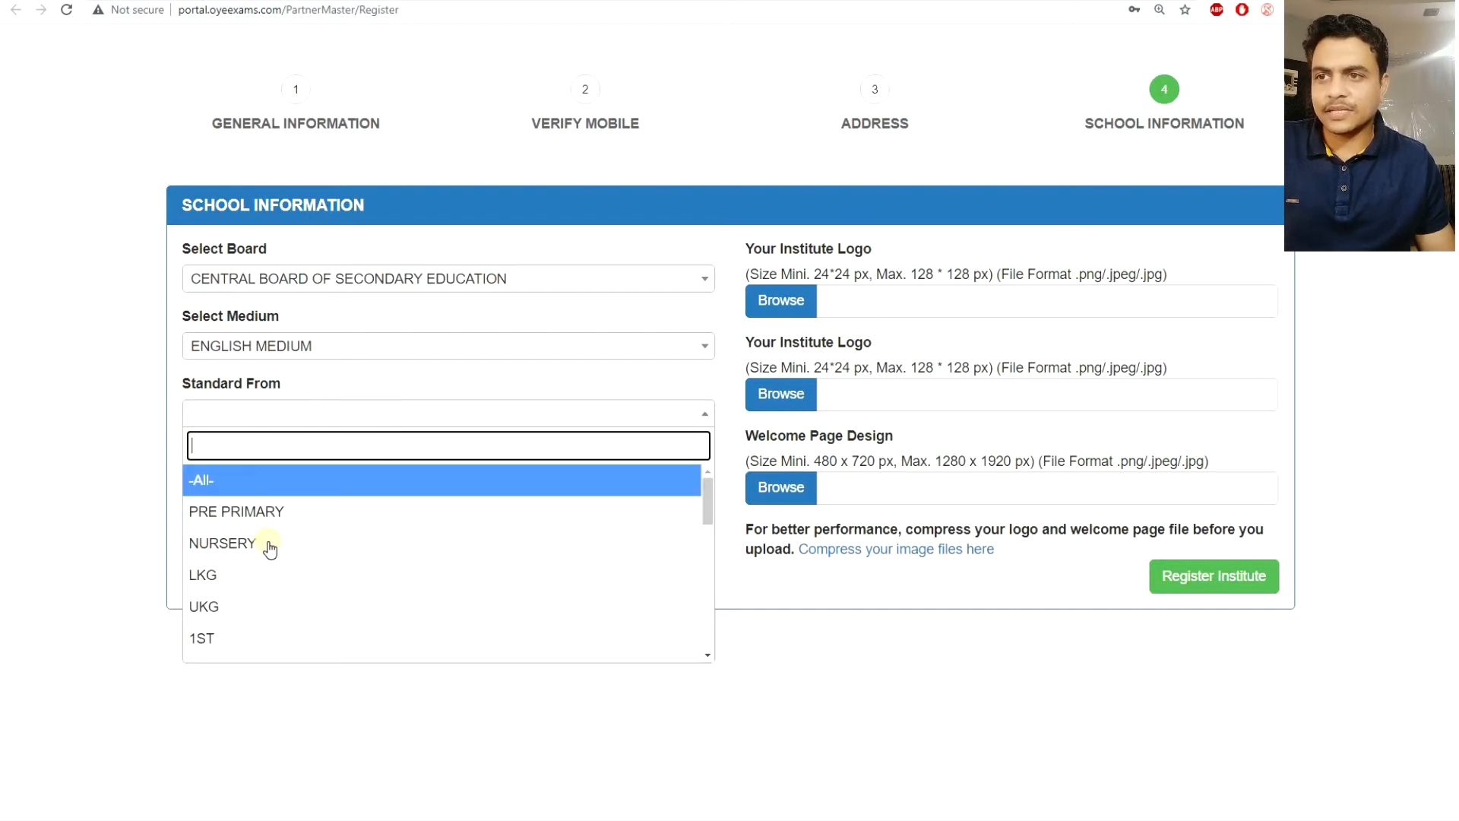
pyautogui.scroll(-3, 319, 599)
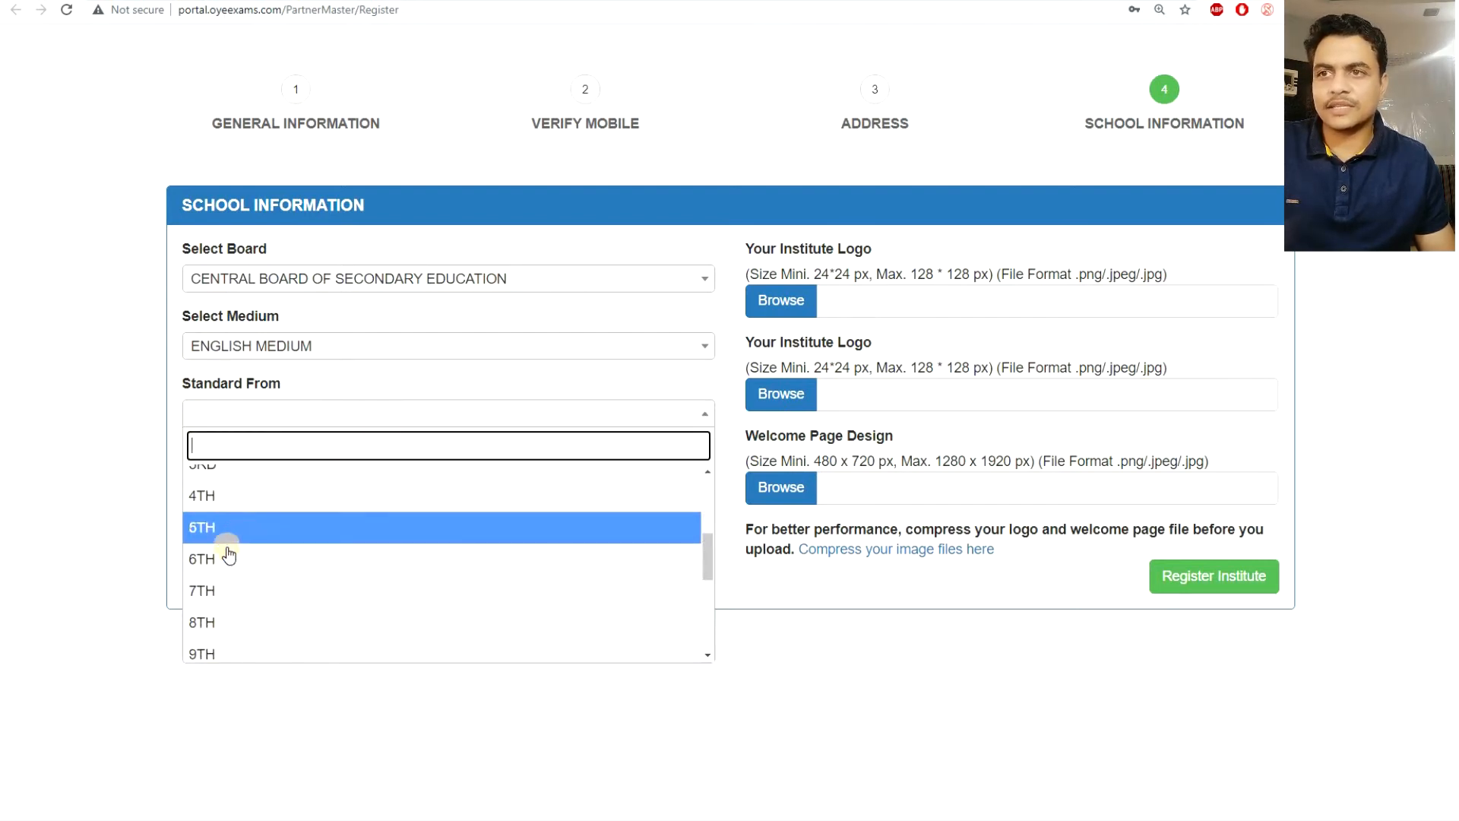
pyautogui.click(228, 556)
pyautogui.click(269, 480)
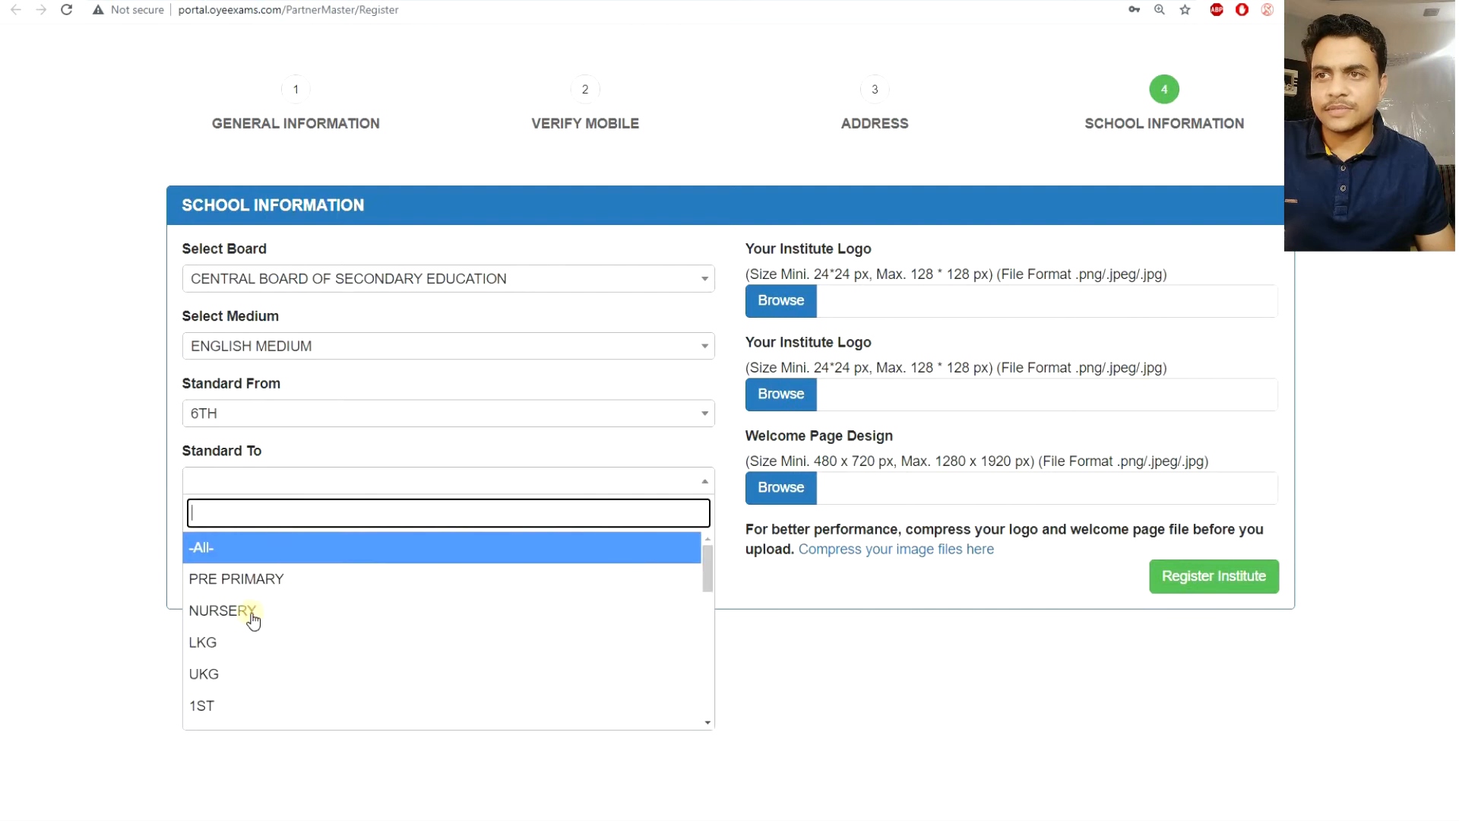
pyautogui.scroll(-5, 282, 646)
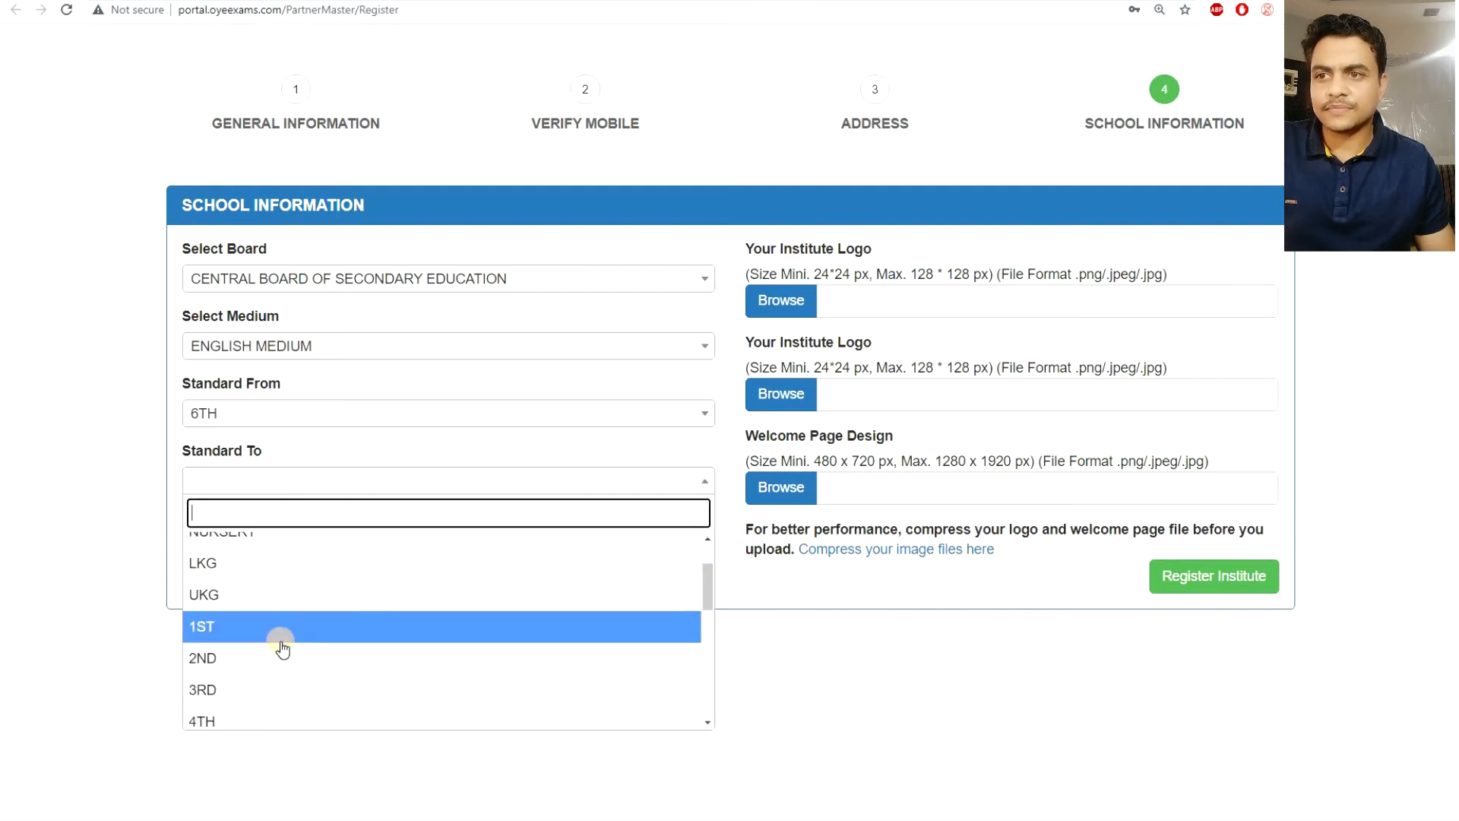
pyautogui.scroll(-4, 278, 644)
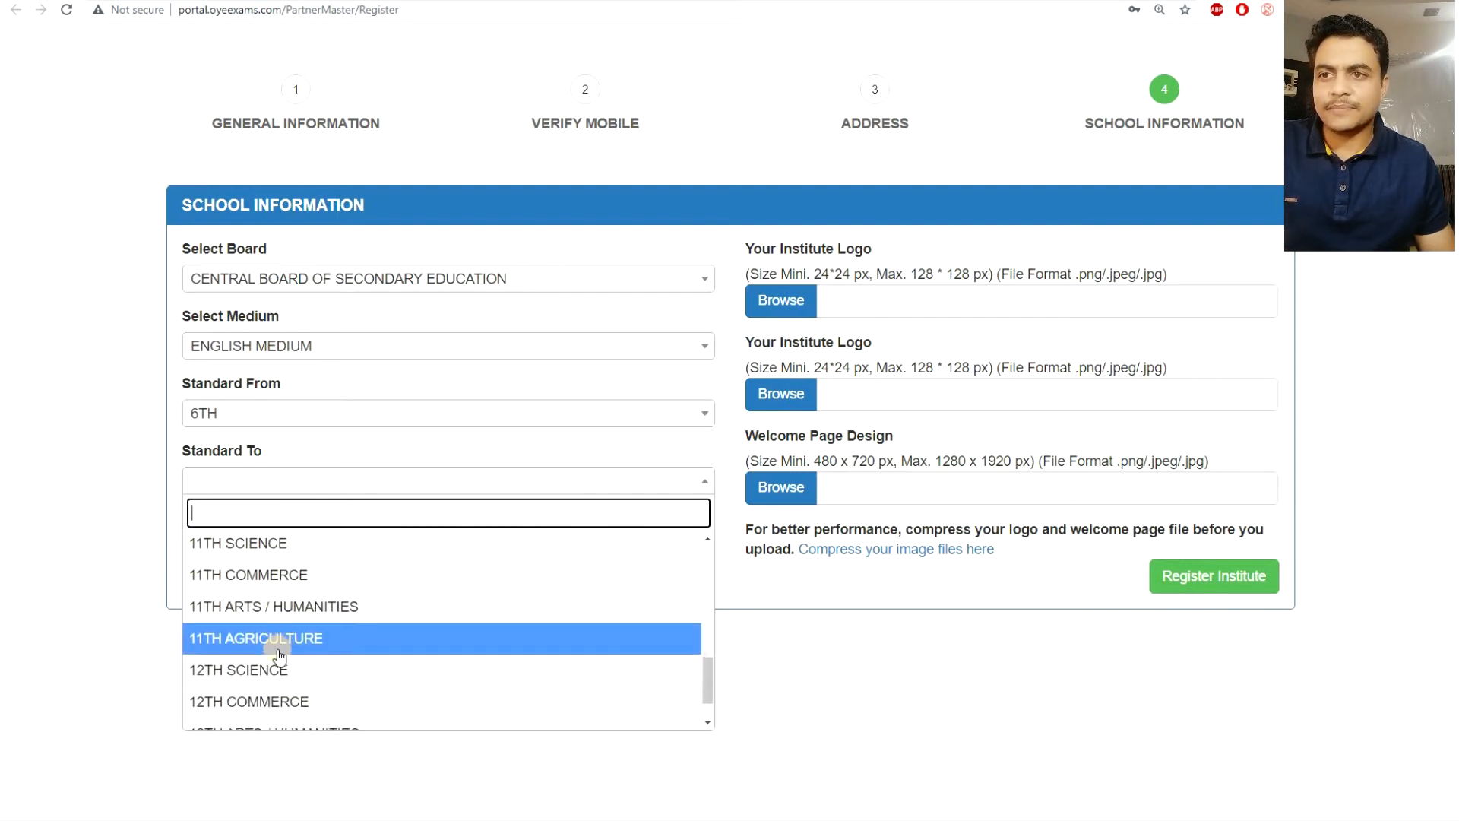
pyautogui.scroll(2, 268, 644)
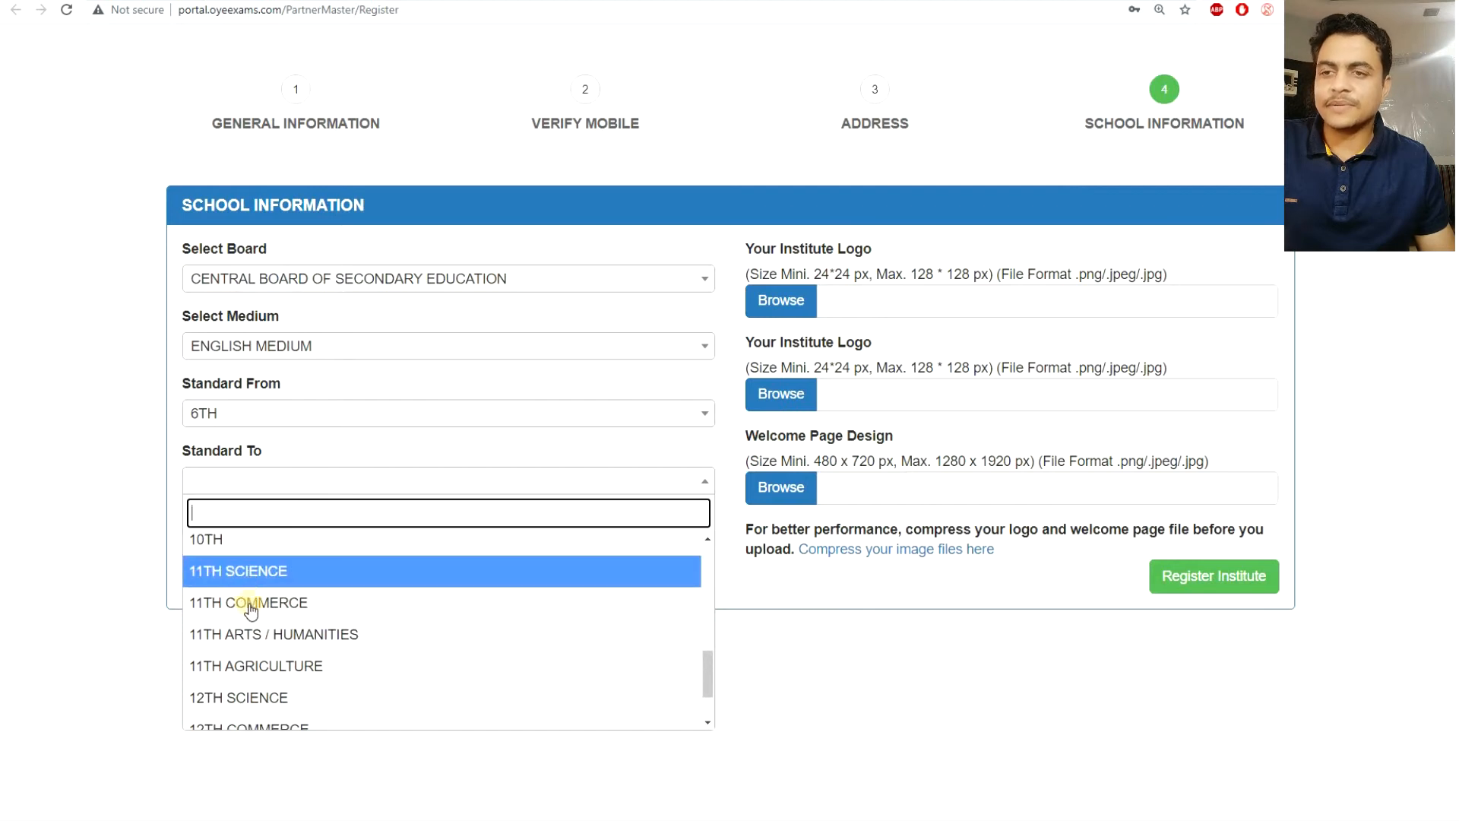
pyautogui.click(285, 583)
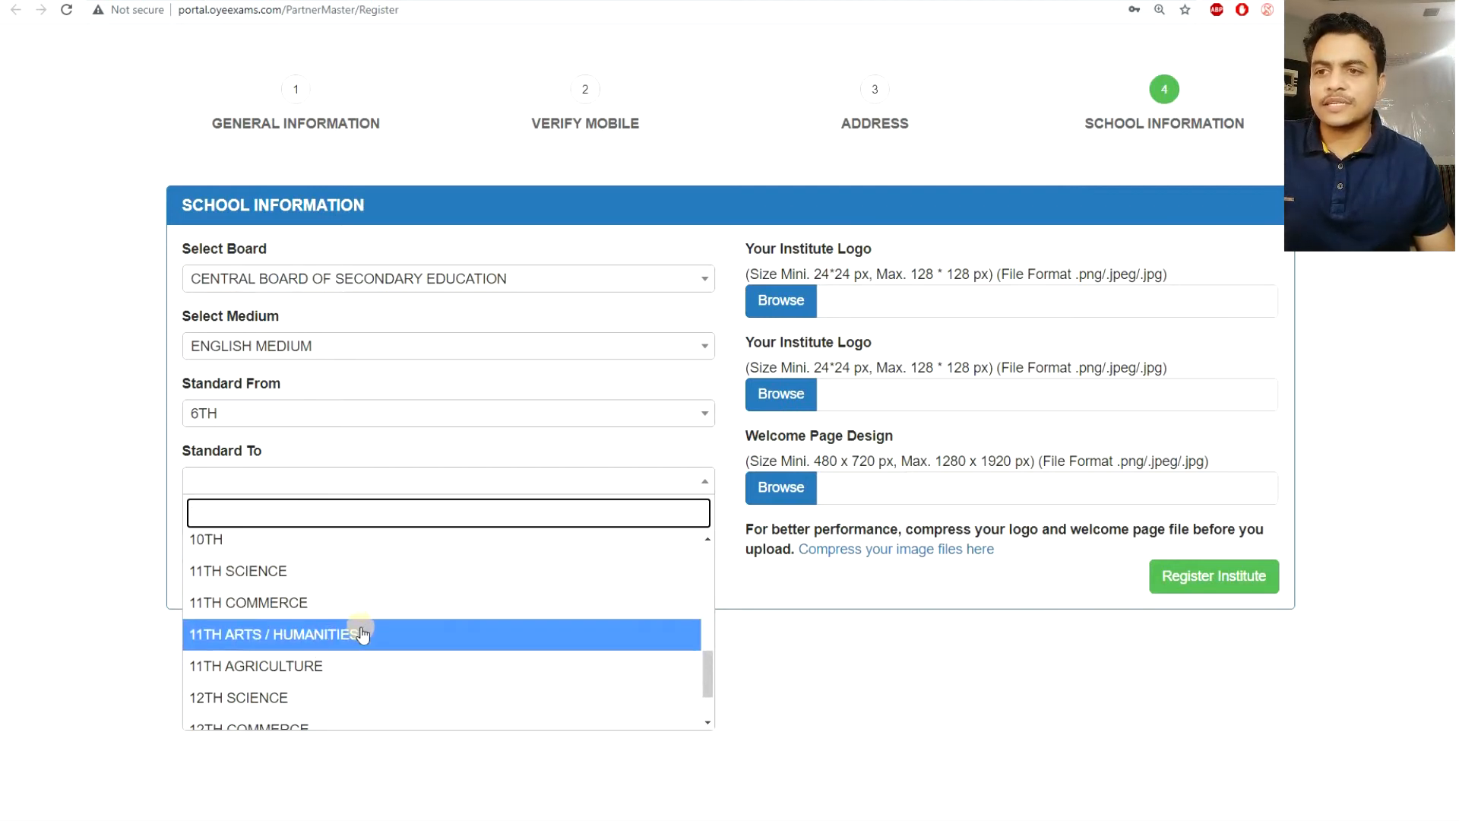
pyautogui.scroll(-1, 228, 715)
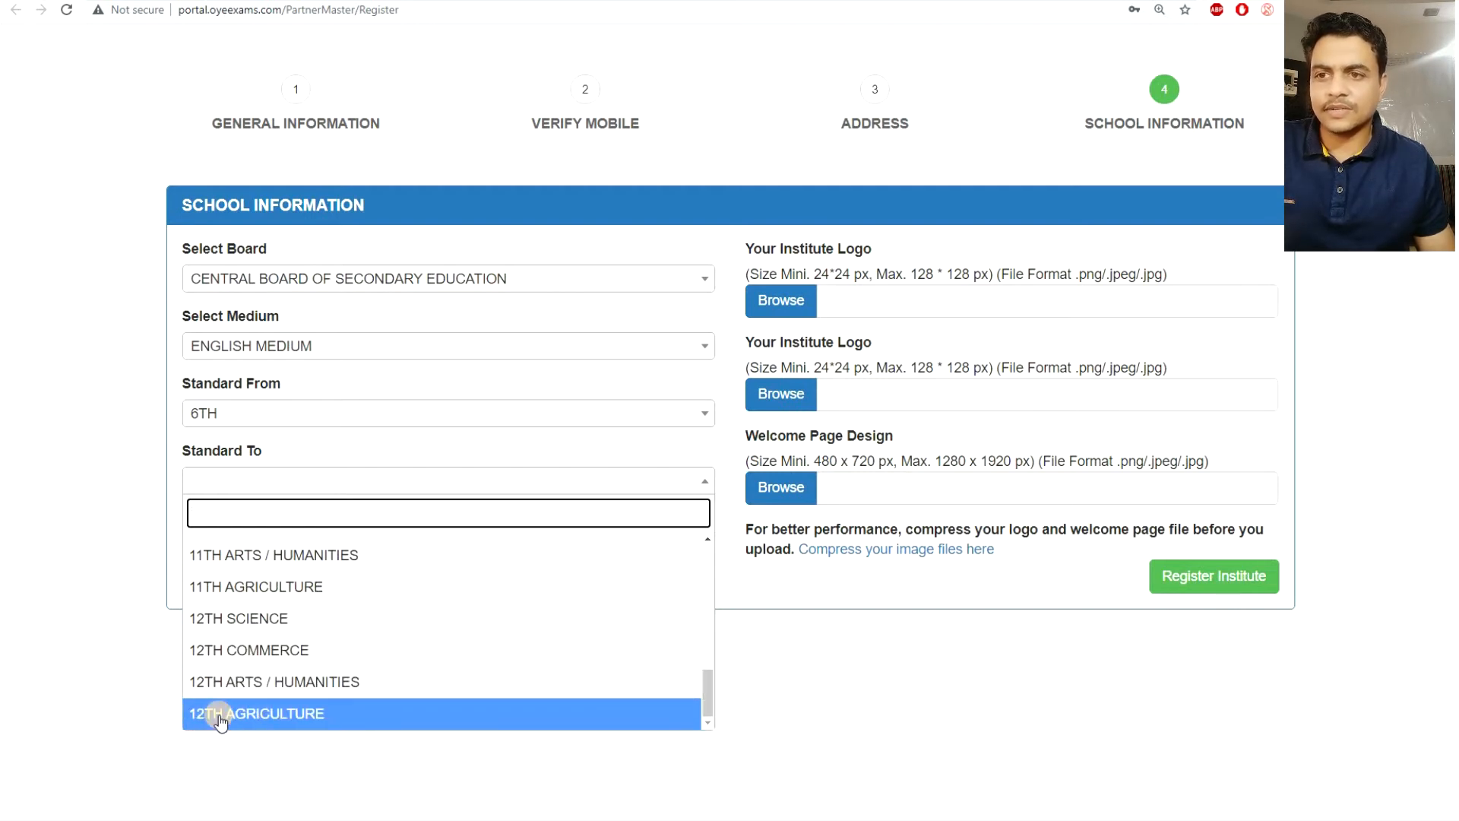
pyautogui.click(348, 716)
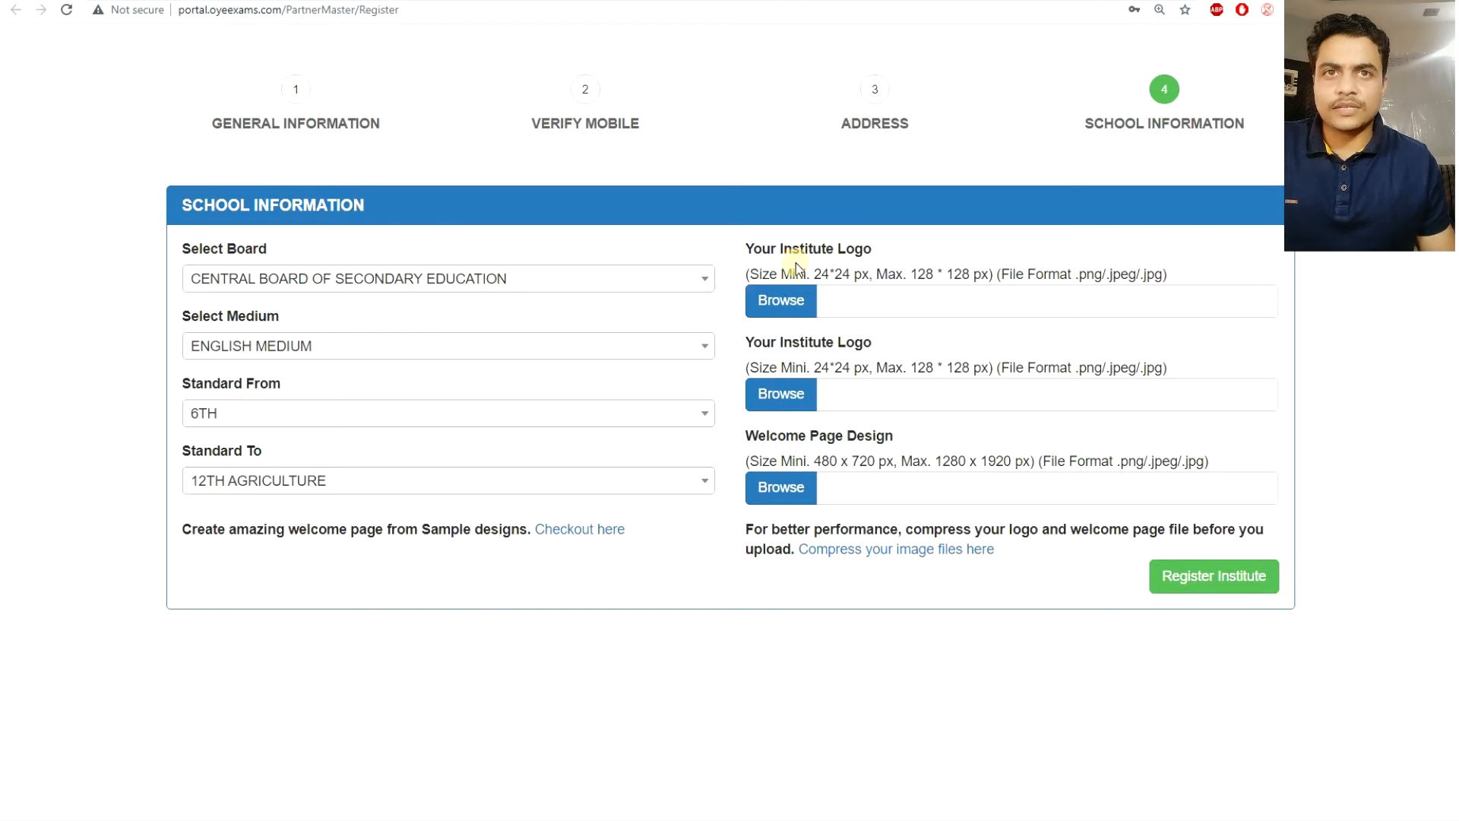
# Note the logo's minimum size hint, browse for a logo file, and select Logo in Sample Files
pyautogui.moveTo(814, 272); pyautogui.dragTo(931, 274)
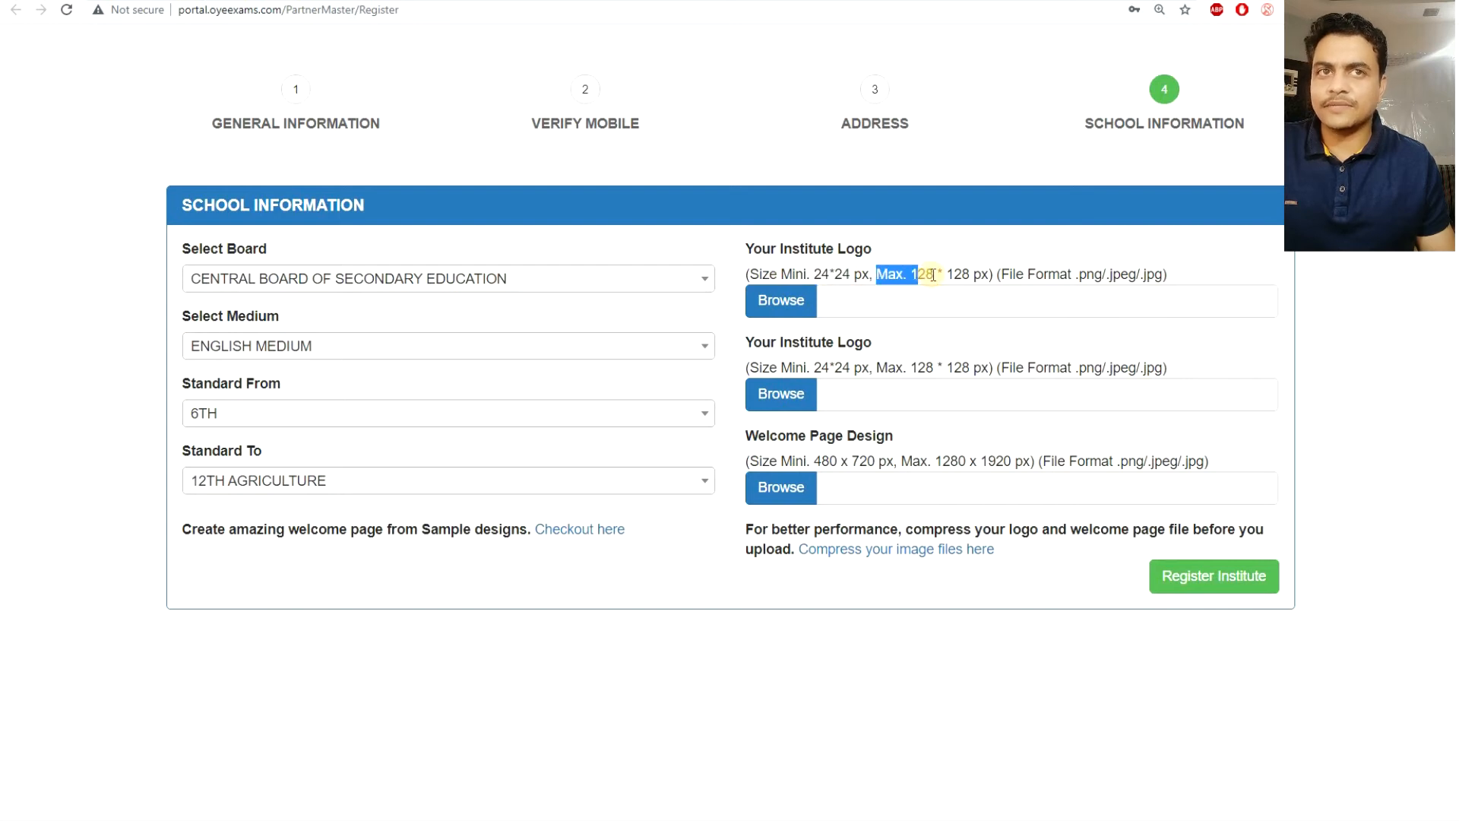
pyautogui.click(967, 274)
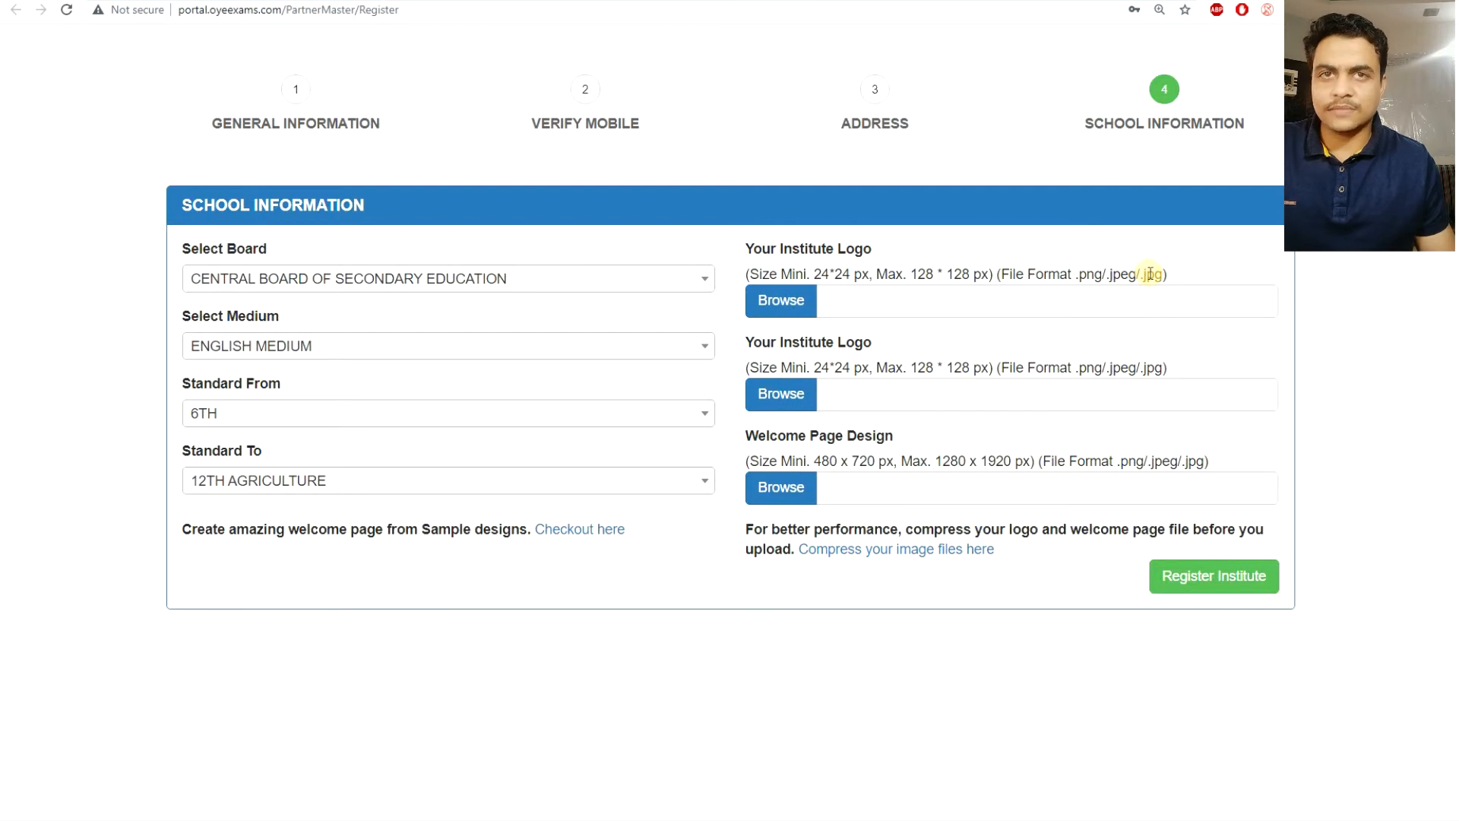
pyautogui.click(777, 301)
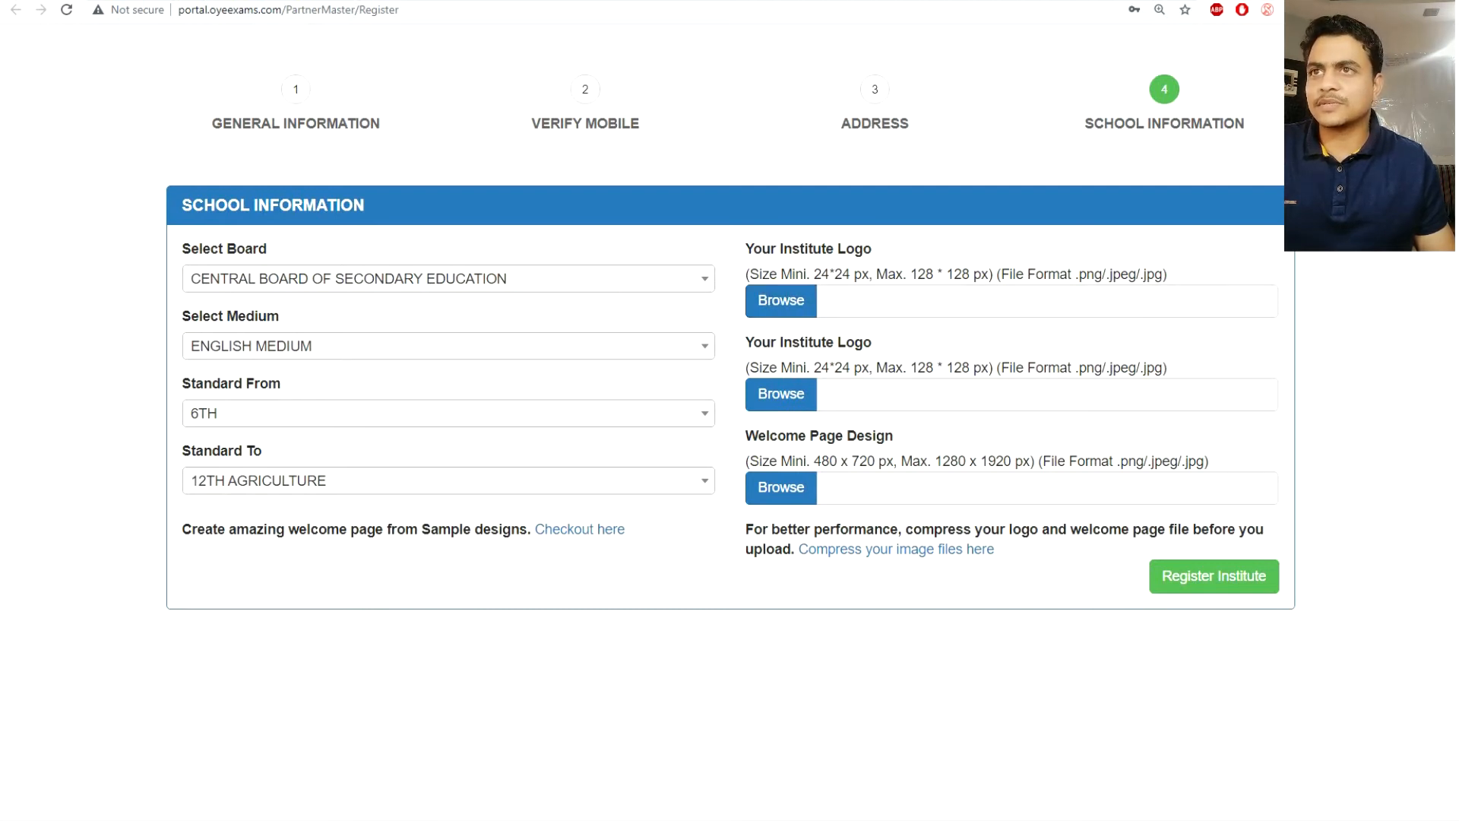
pyautogui.hotkey('alt', 'Tab')
pyautogui.click(257, 178)
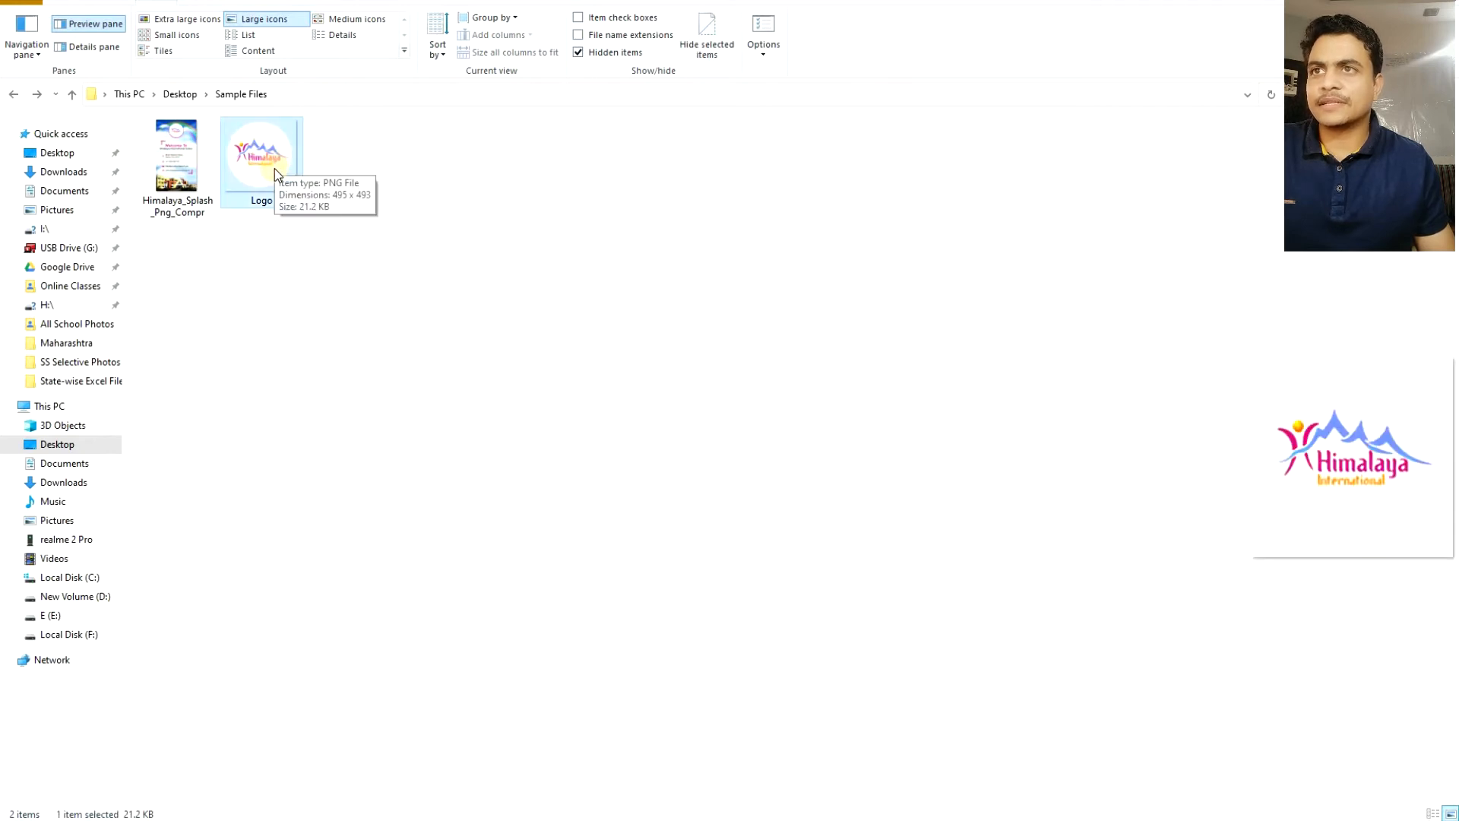
# Check the Logo file's properties details to confirm its 495 x 493 pixel dimensions
pyautogui.rightClick(259, 179)
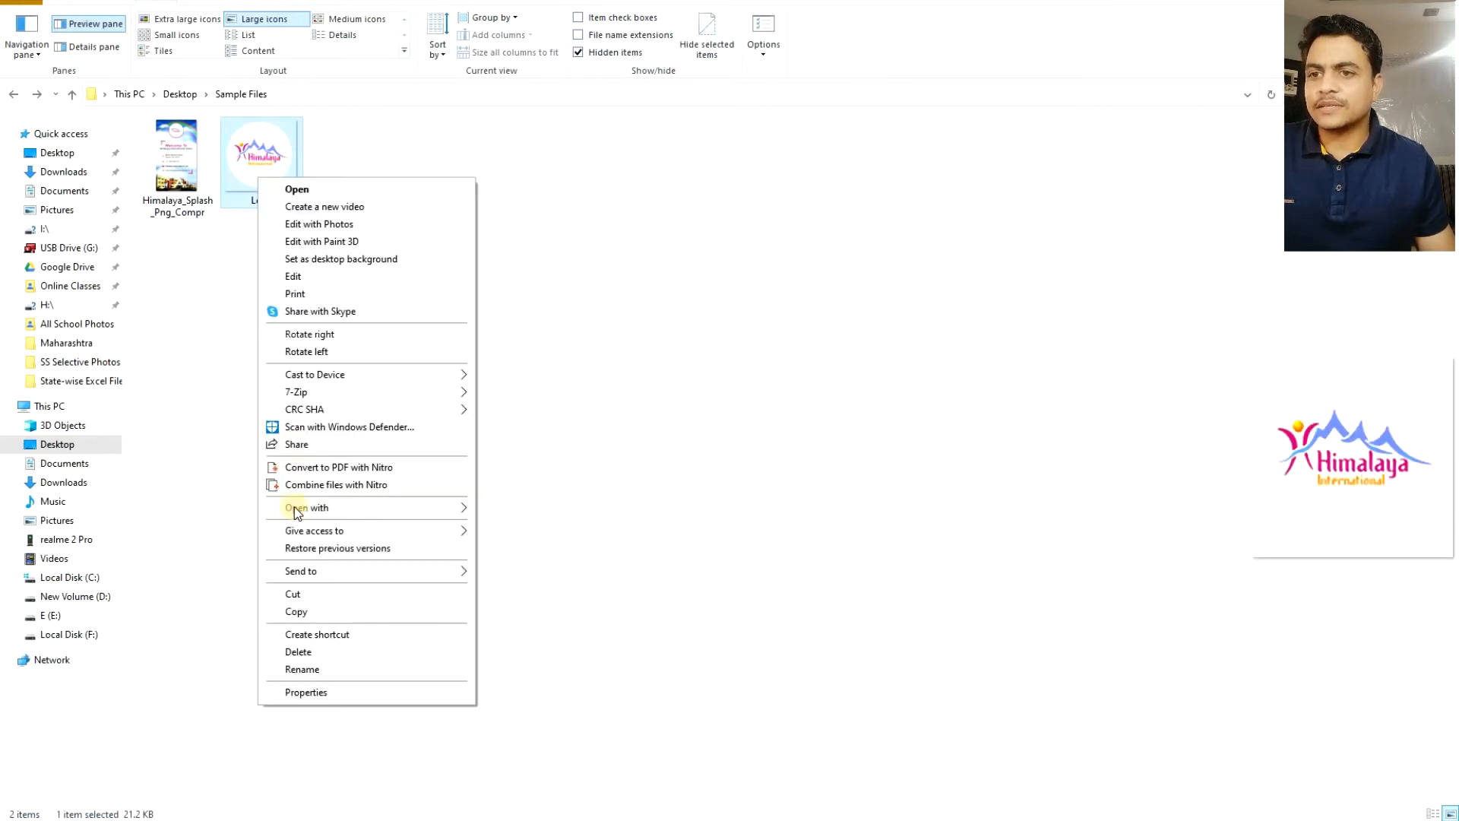
pyautogui.click(311, 697)
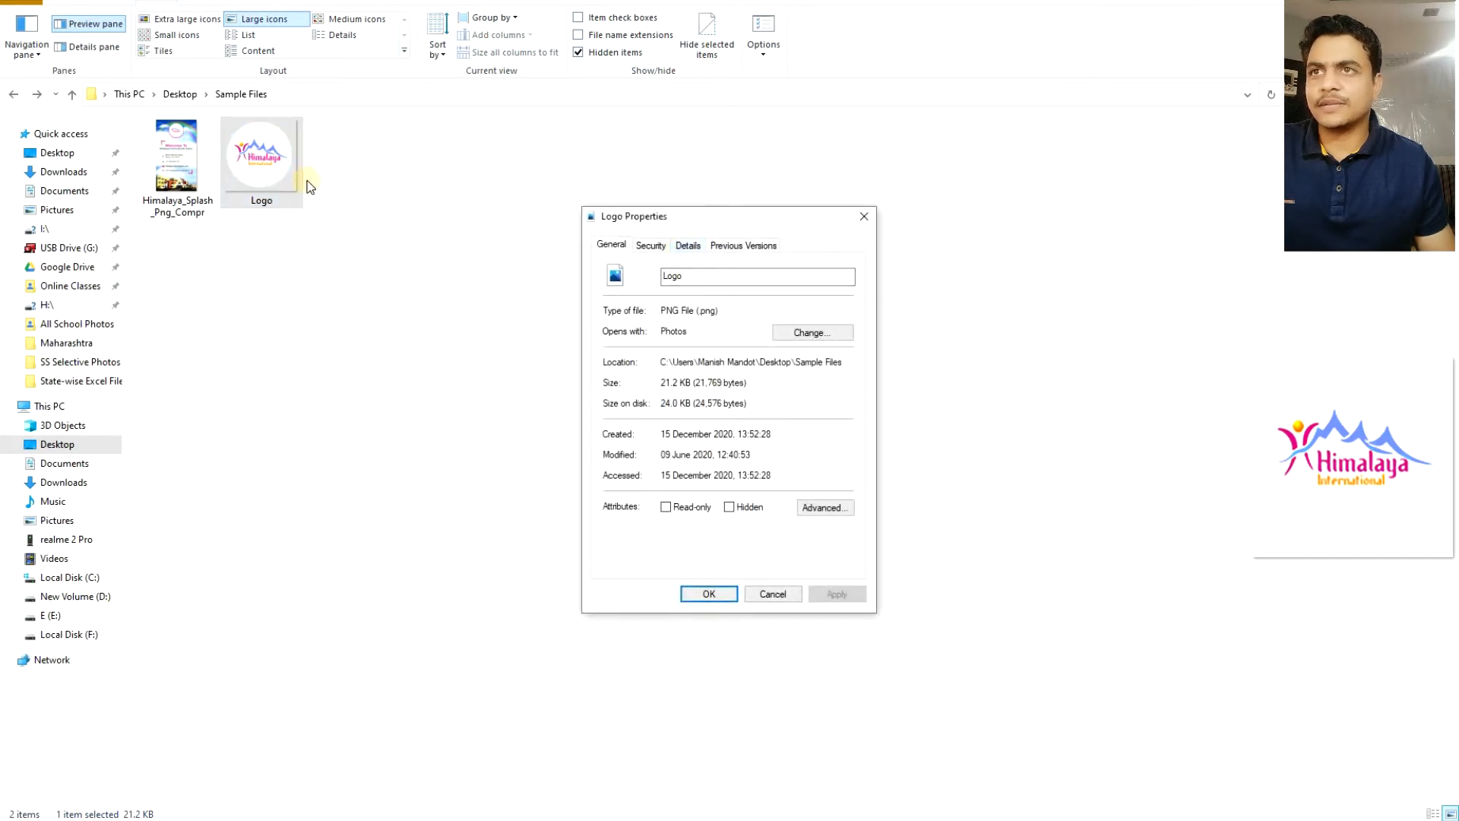
pyautogui.click(227, 170)
pyautogui.rightClick(230, 174)
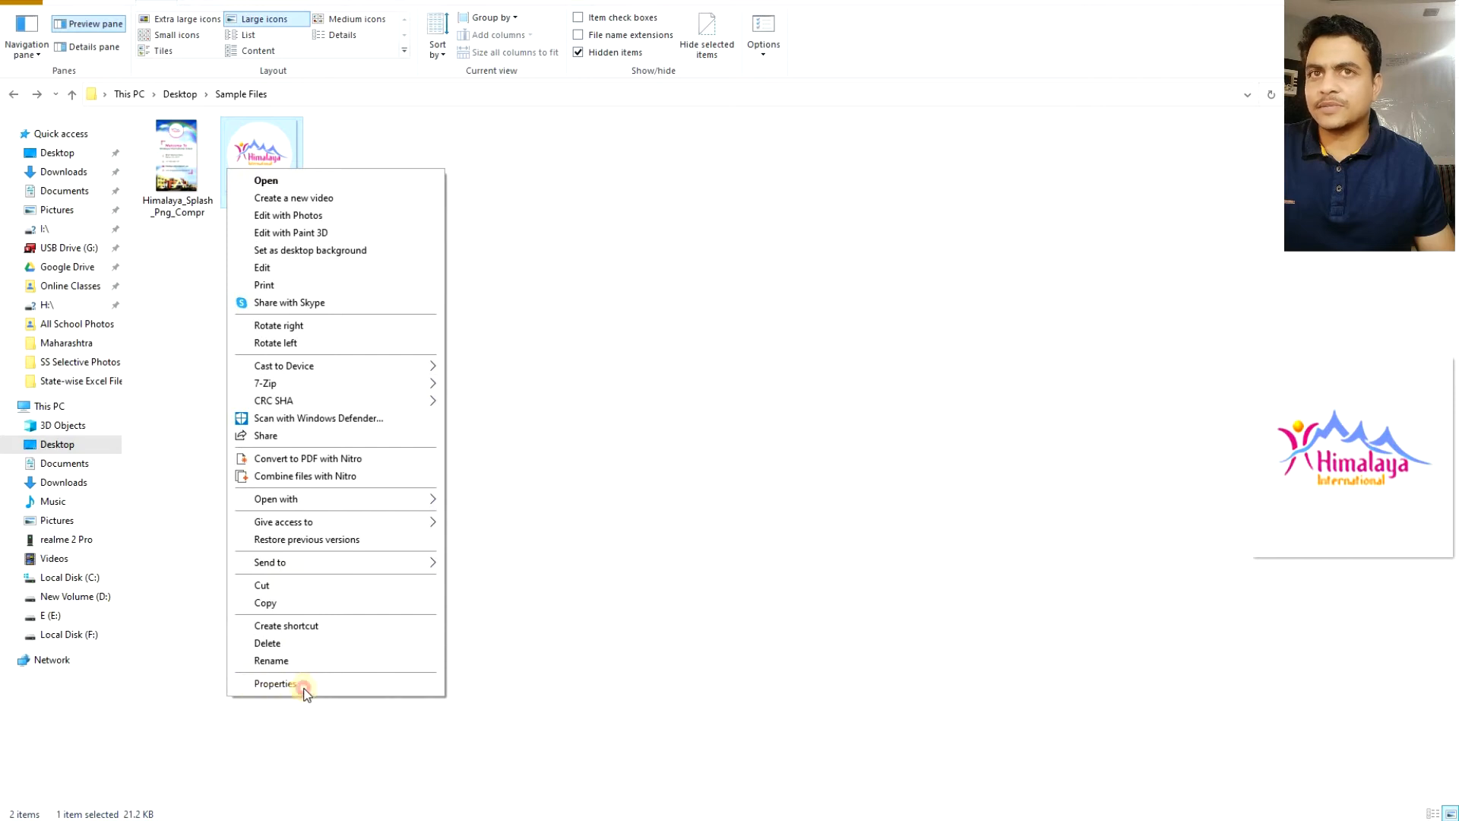
pyautogui.click(274, 683)
pyautogui.click(684, 247)
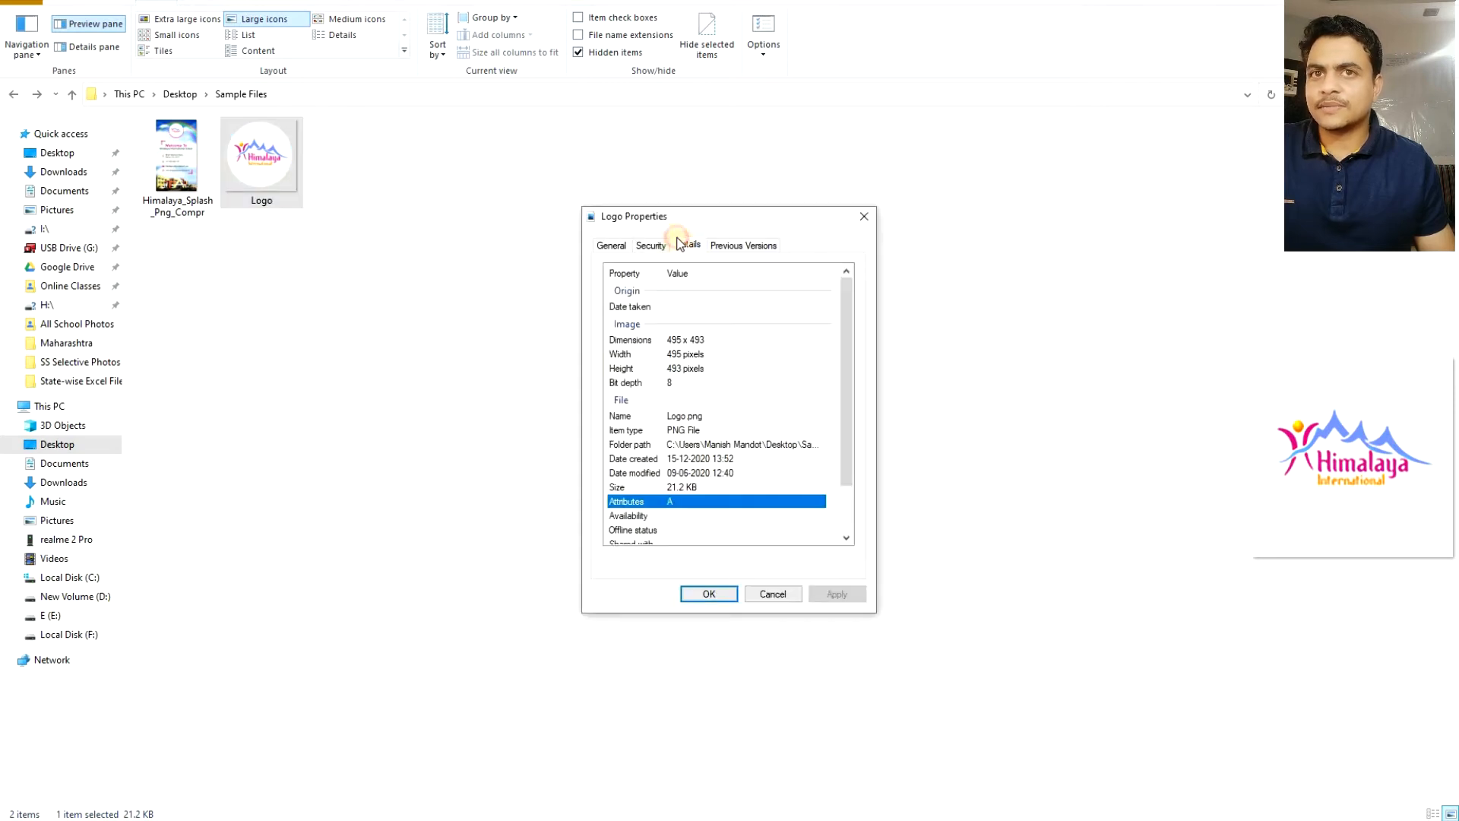
pyautogui.click(666, 344)
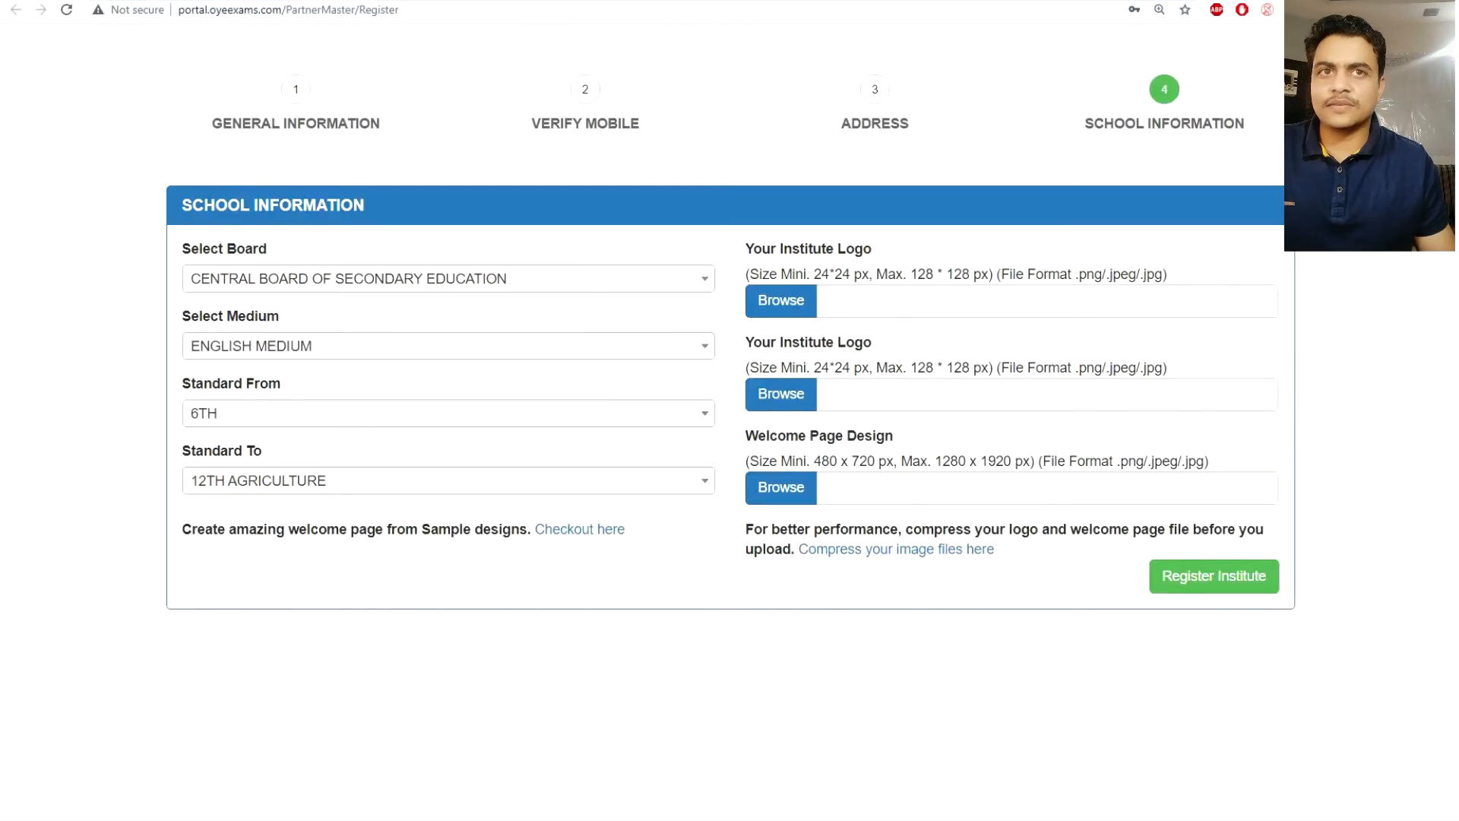
# Note the 128 * 128 maximum logo size and open the iLoveIMG image compression link
pyautogui.moveTo(912, 274); pyautogui.dragTo(970, 273)
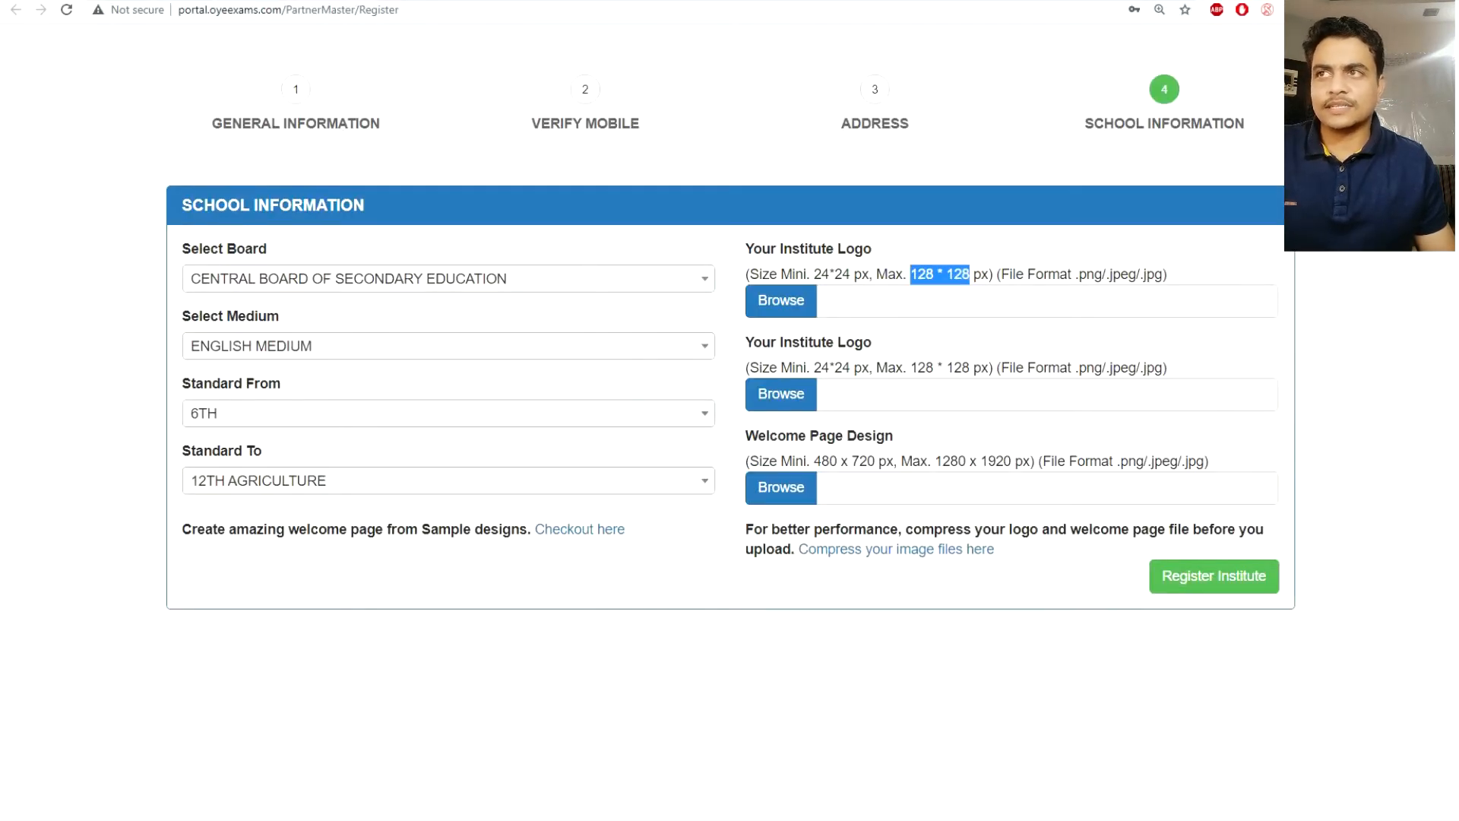
pyautogui.hotkey('alt', 'Tab')
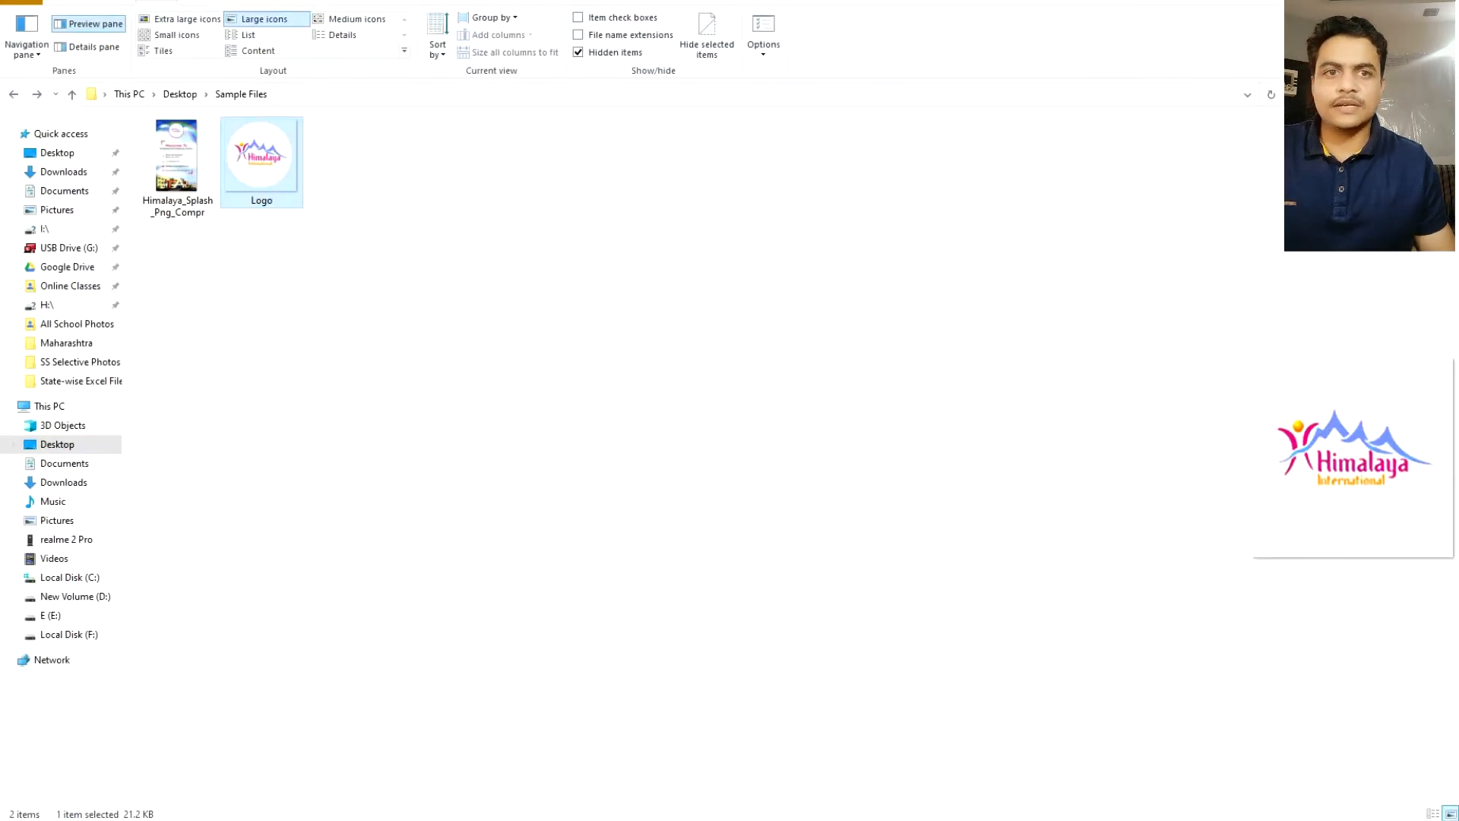
pyautogui.hotkey('alt', 'Tab')
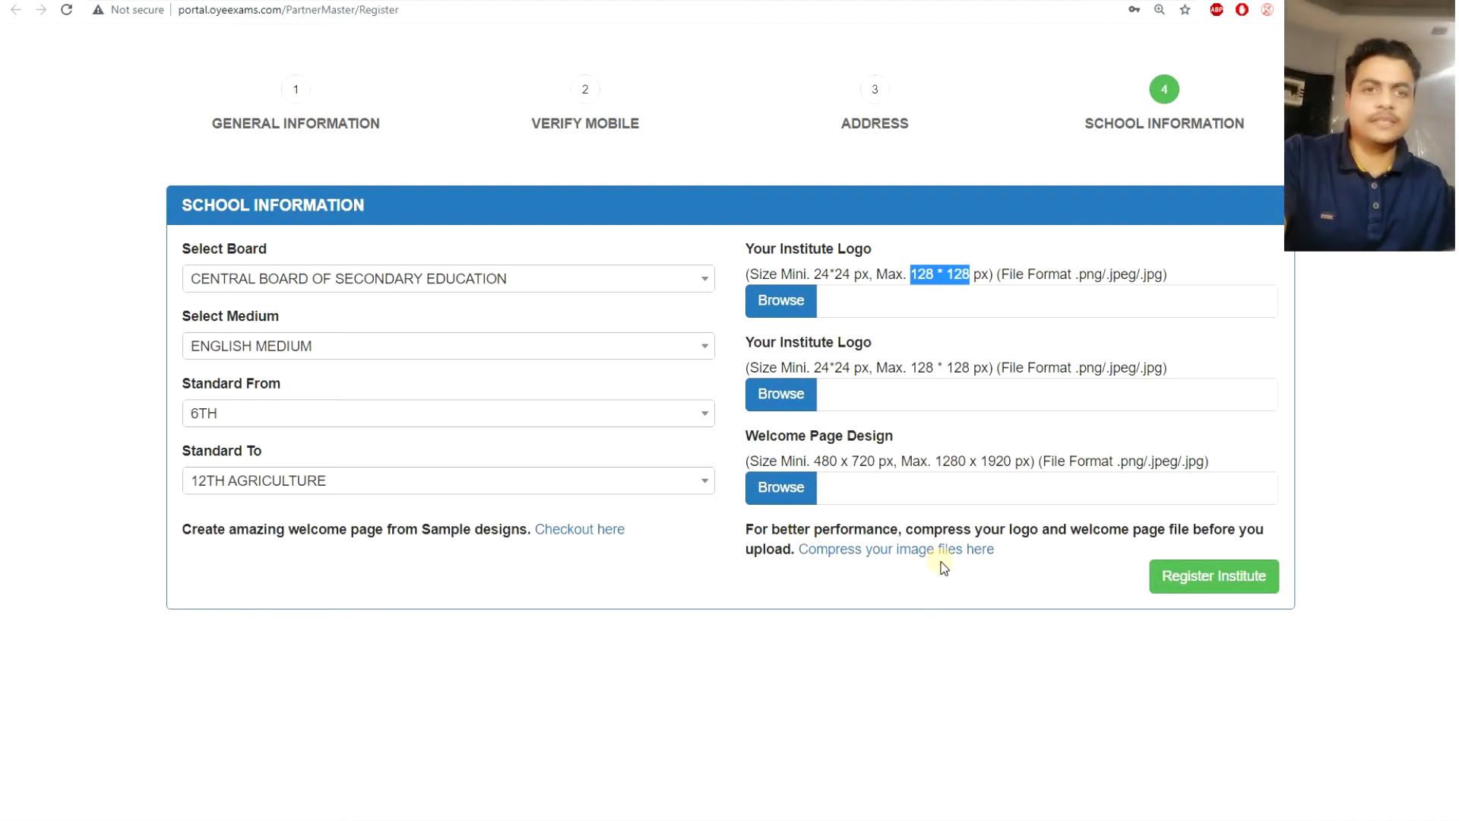
pyautogui.click(920, 551)
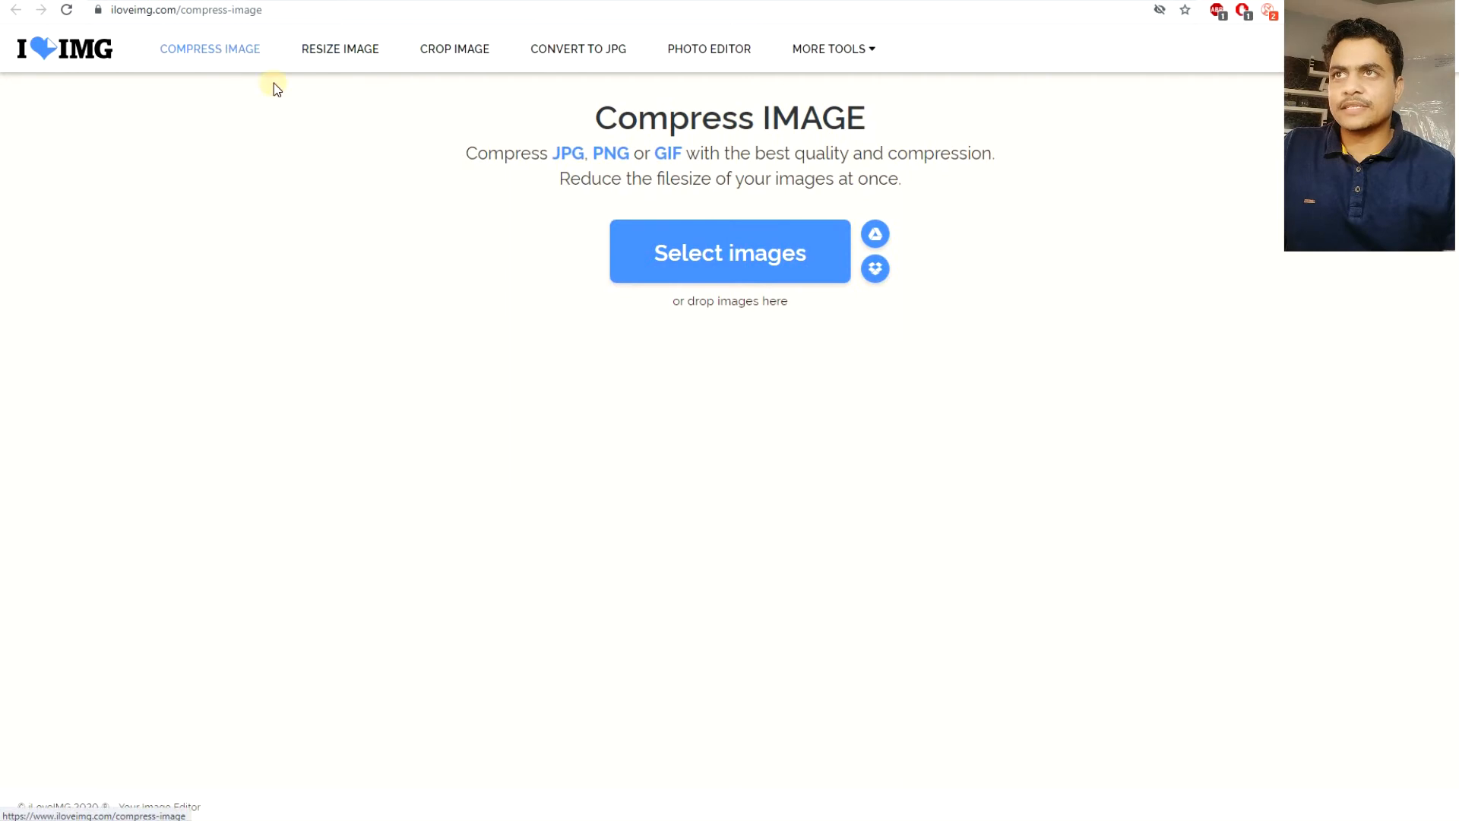
# Upload Logo.png from Desktop > Sample Files into iLoveIMG's Resize IMAGE tool
pyautogui.click(333, 55)
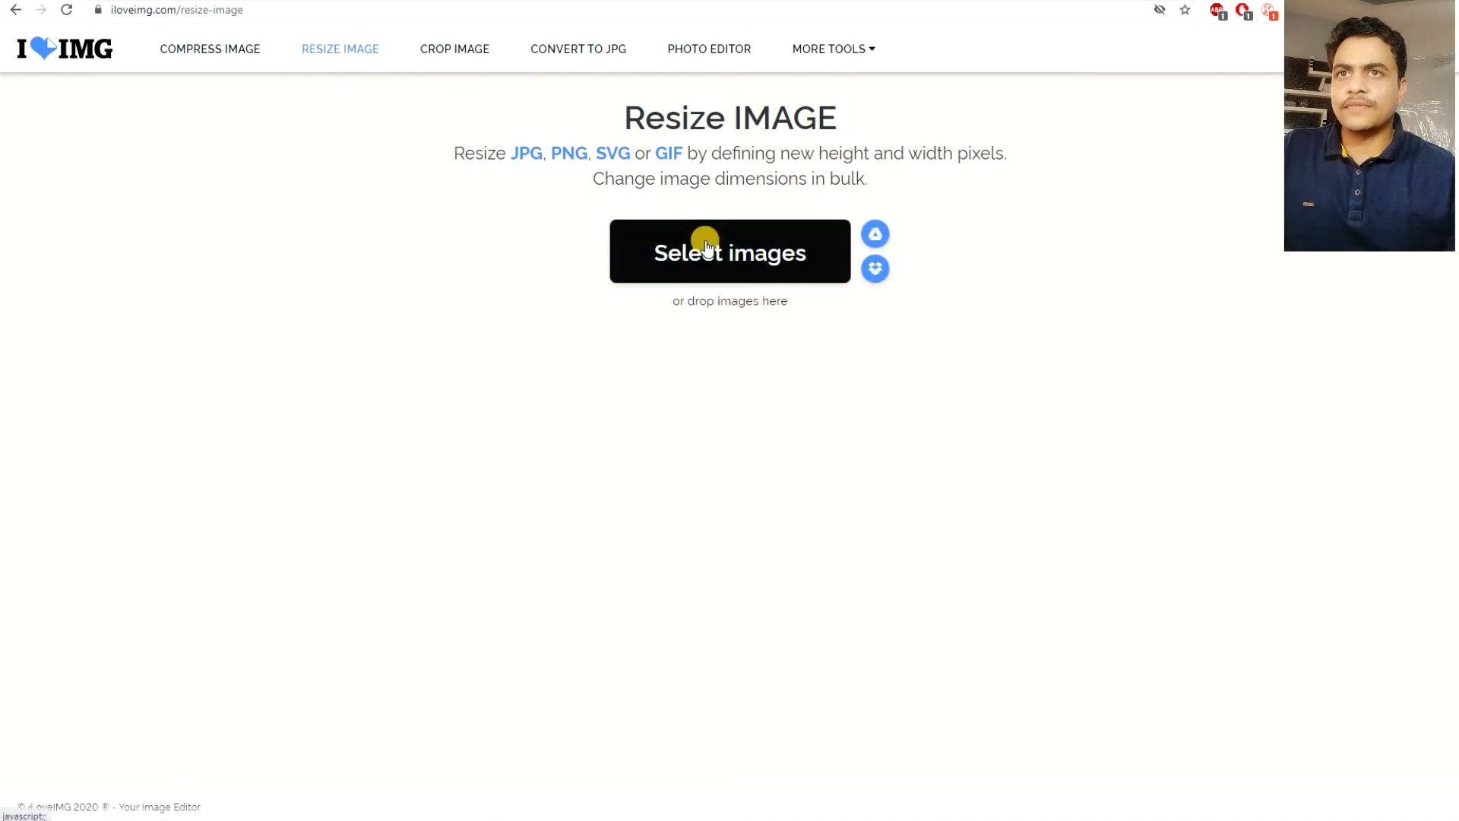
pyautogui.click(706, 240)
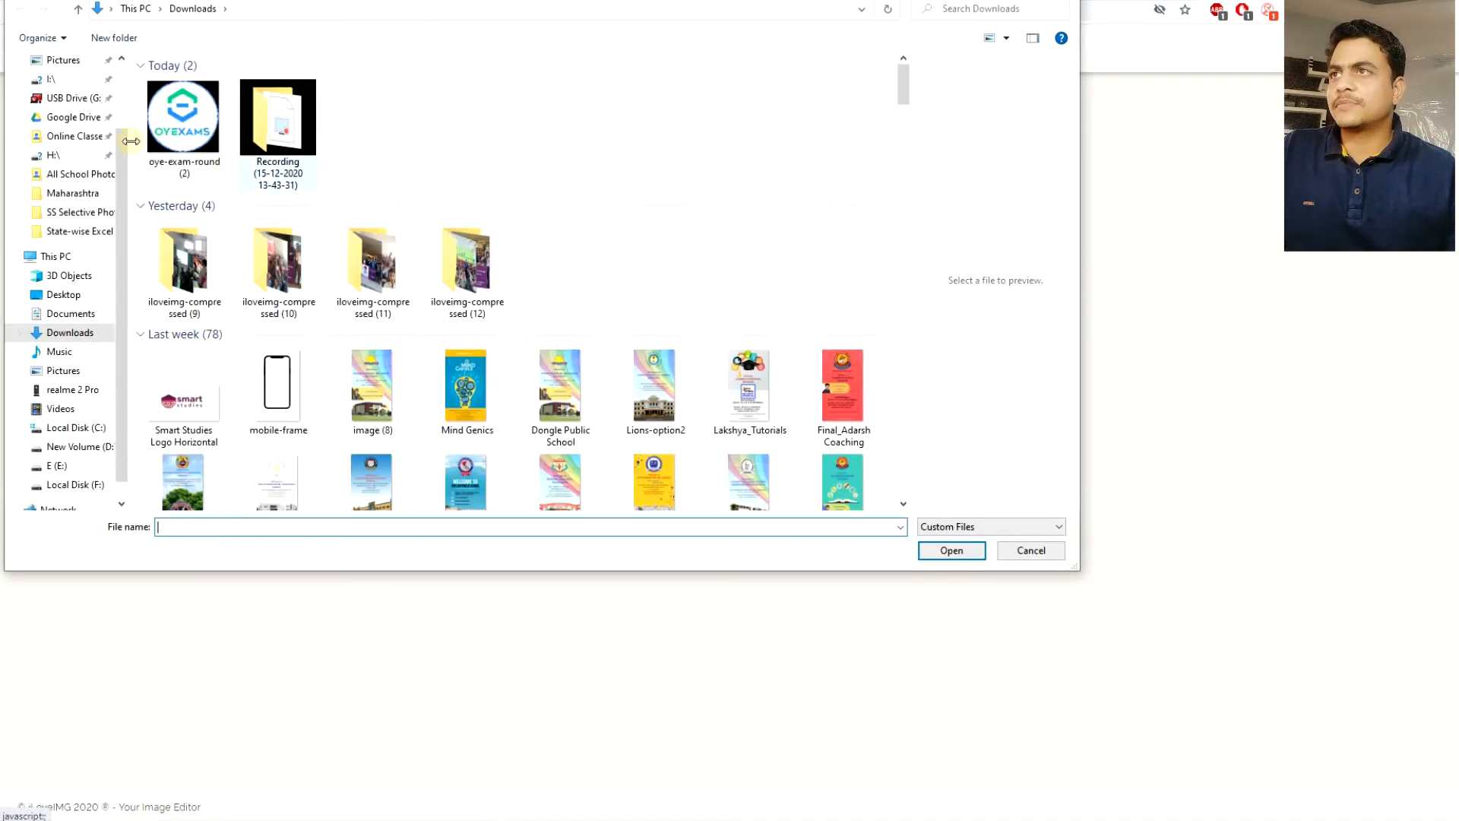
pyautogui.scroll(2, 120, 81)
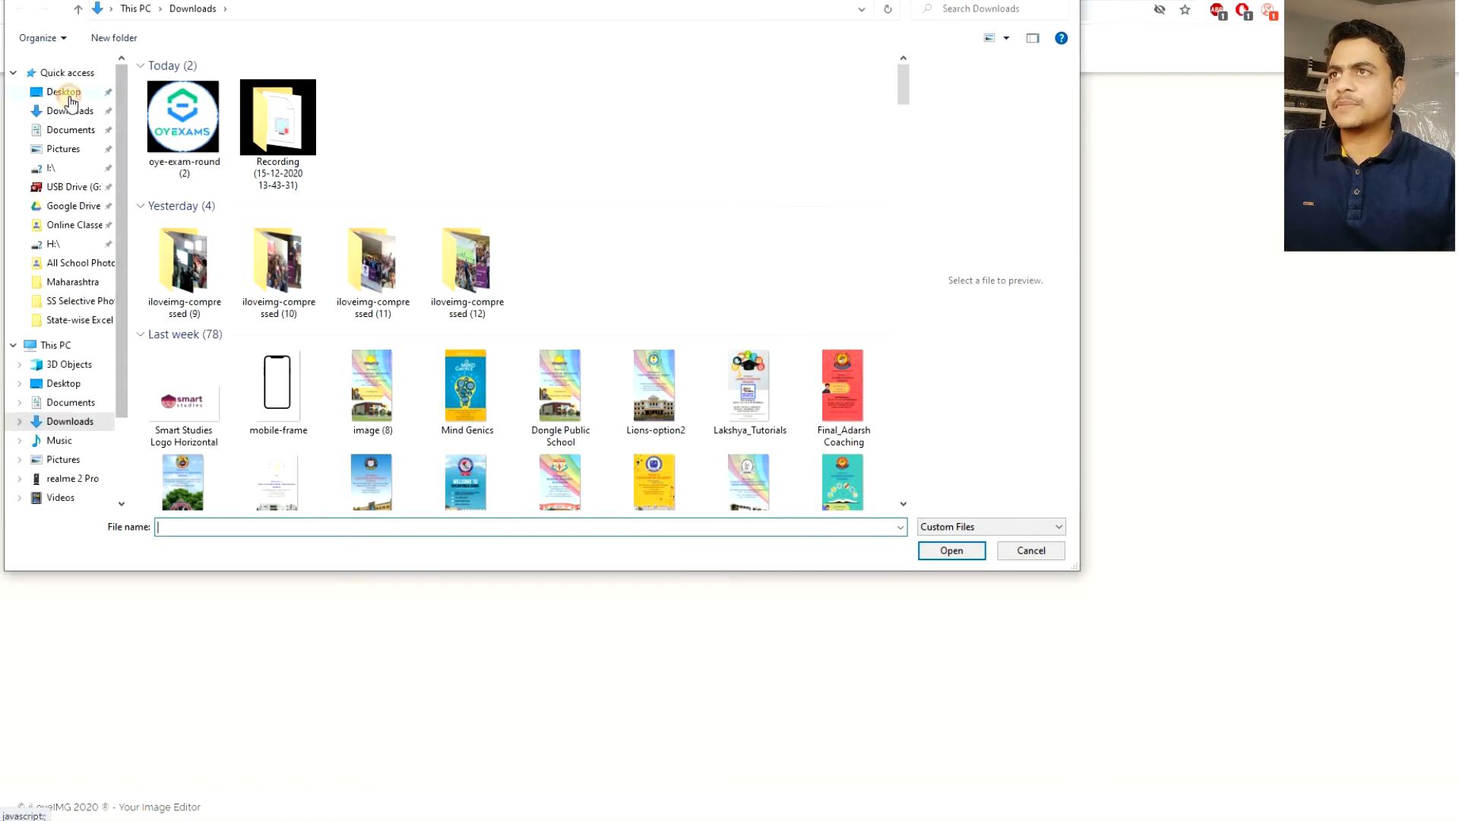
pyautogui.click(90, 92)
pyautogui.doubleClick(204, 117)
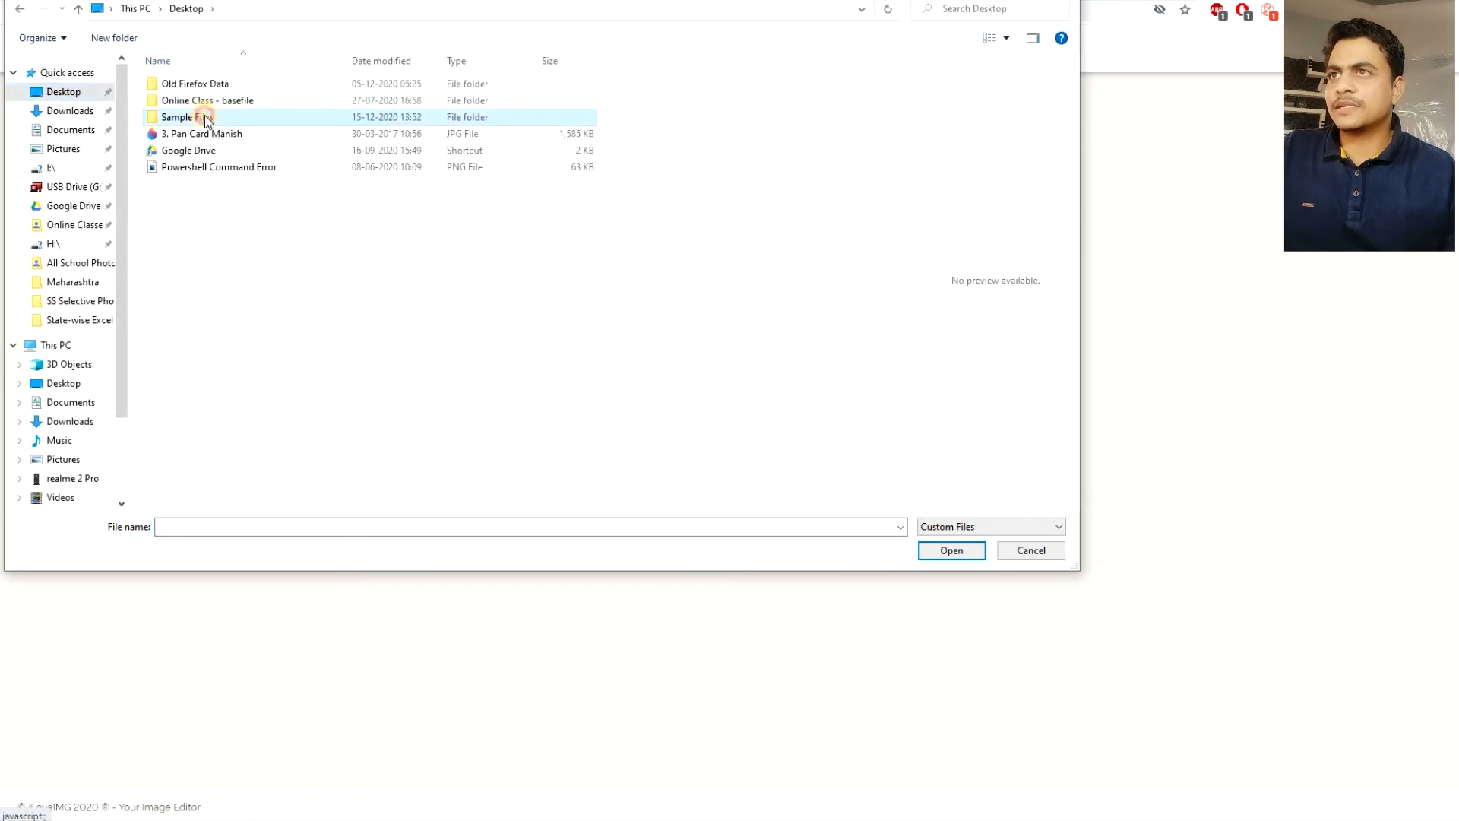
pyautogui.doubleClick(268, 106)
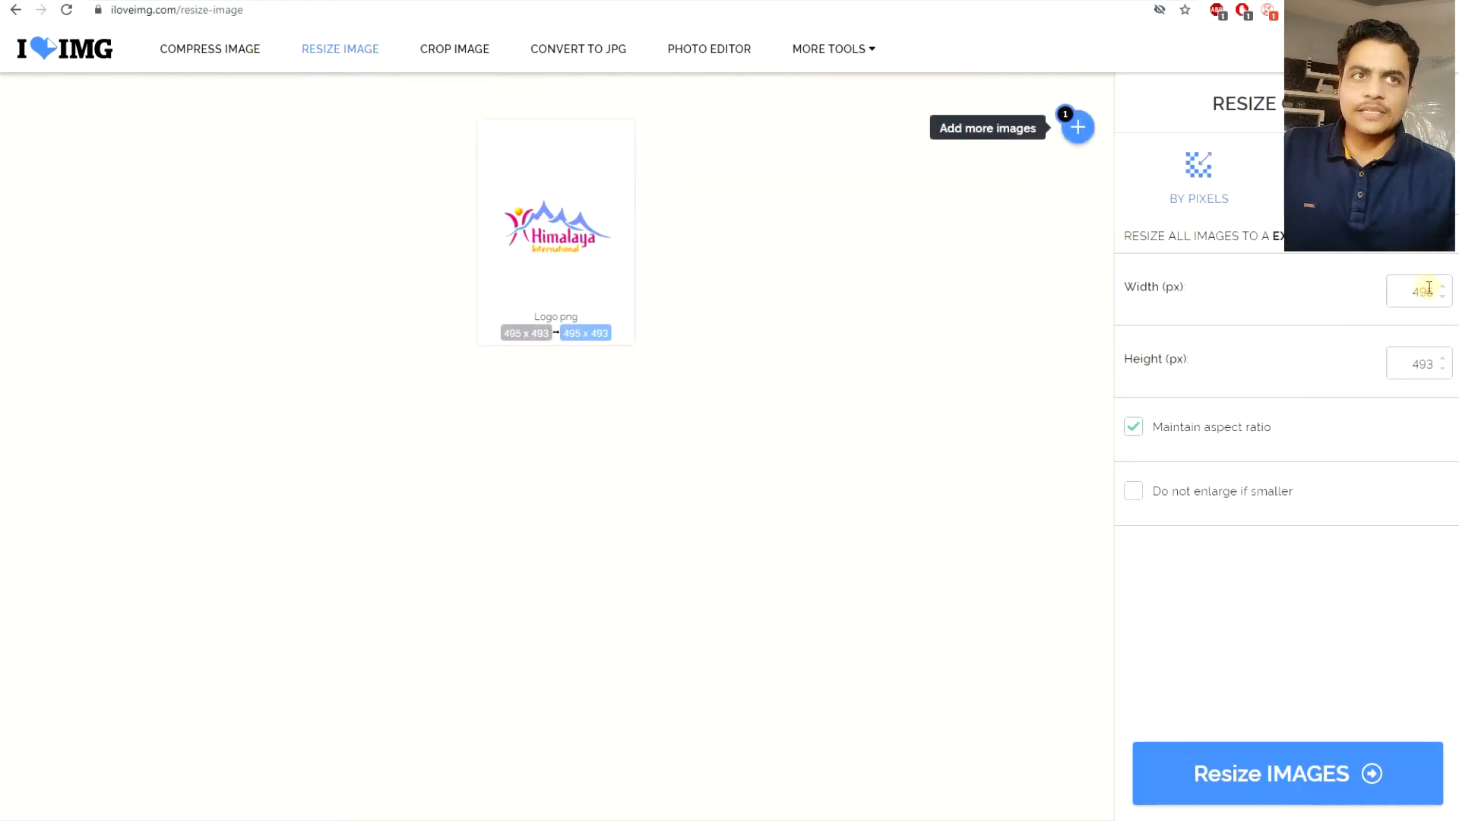
# Resize the logo from 495 x 493 to 128 x 128 pixels
pyautogui.moveTo(1412, 292); pyautogui.dragTo(1441, 294)
pyautogui.moveTo(1410, 363); pyautogui.dragTo(1452, 361)
pyautogui.moveTo(1412, 295); pyautogui.dragTo(1434, 293)
pyautogui.write('128')
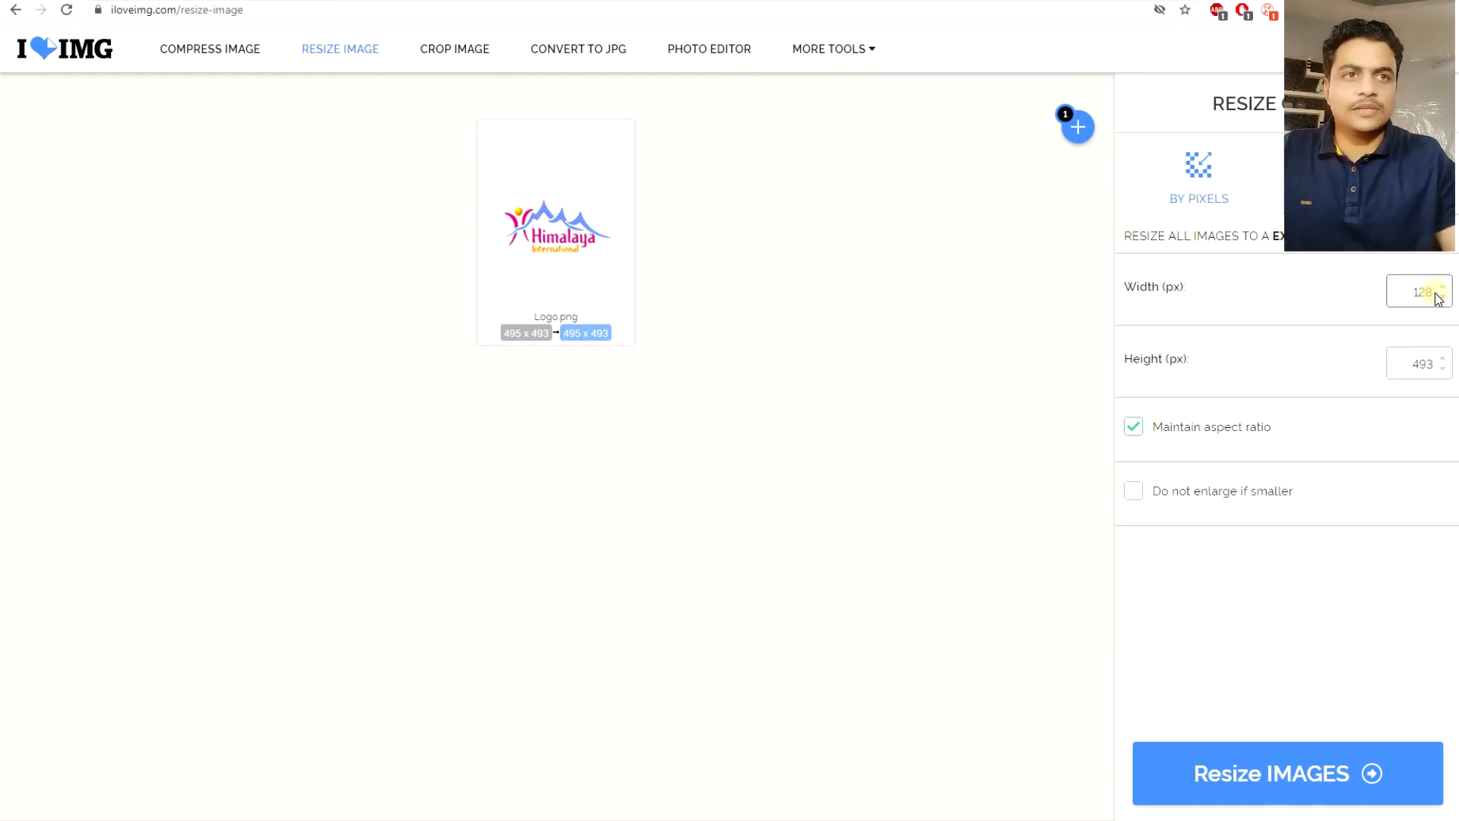
pyautogui.press('Tab')
pyautogui.write('128')
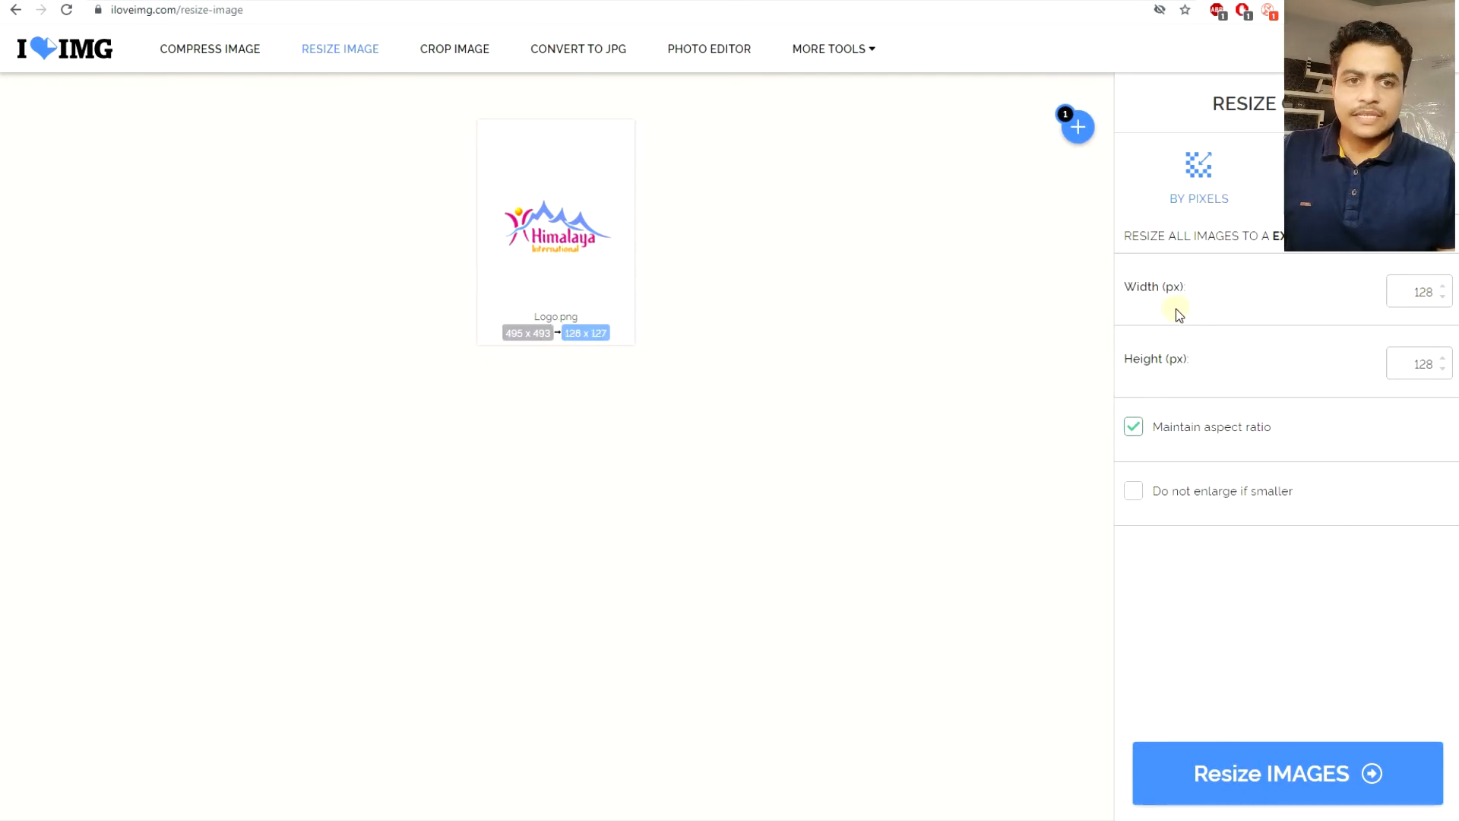
pyautogui.click(1283, 787)
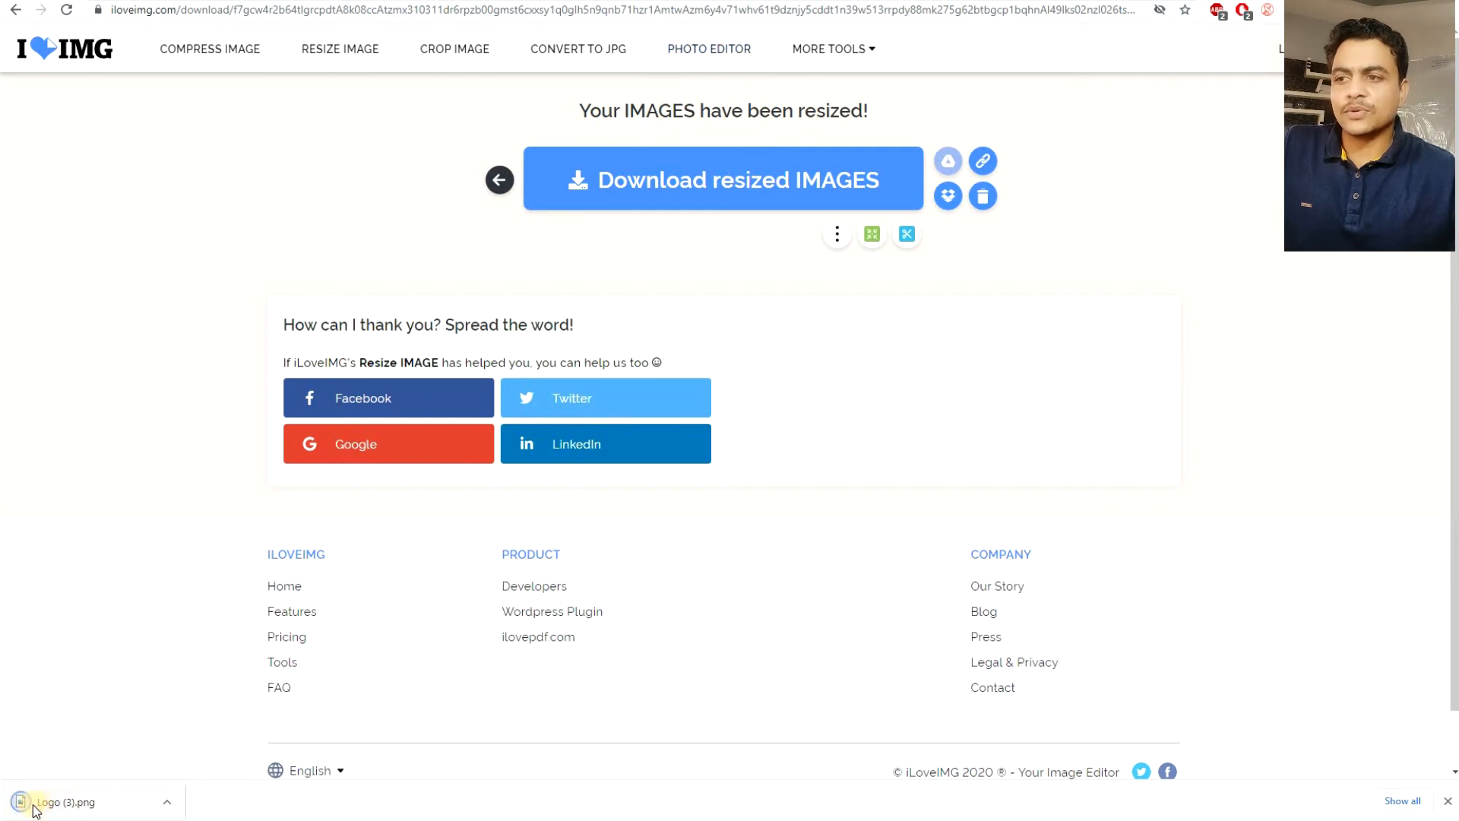
# Save resized Logo (3).png into Sample Files, delete the original Logo, and select the Himalaya splash image
pyautogui.moveTo(80, 803); pyautogui.dragTo(500, 335)
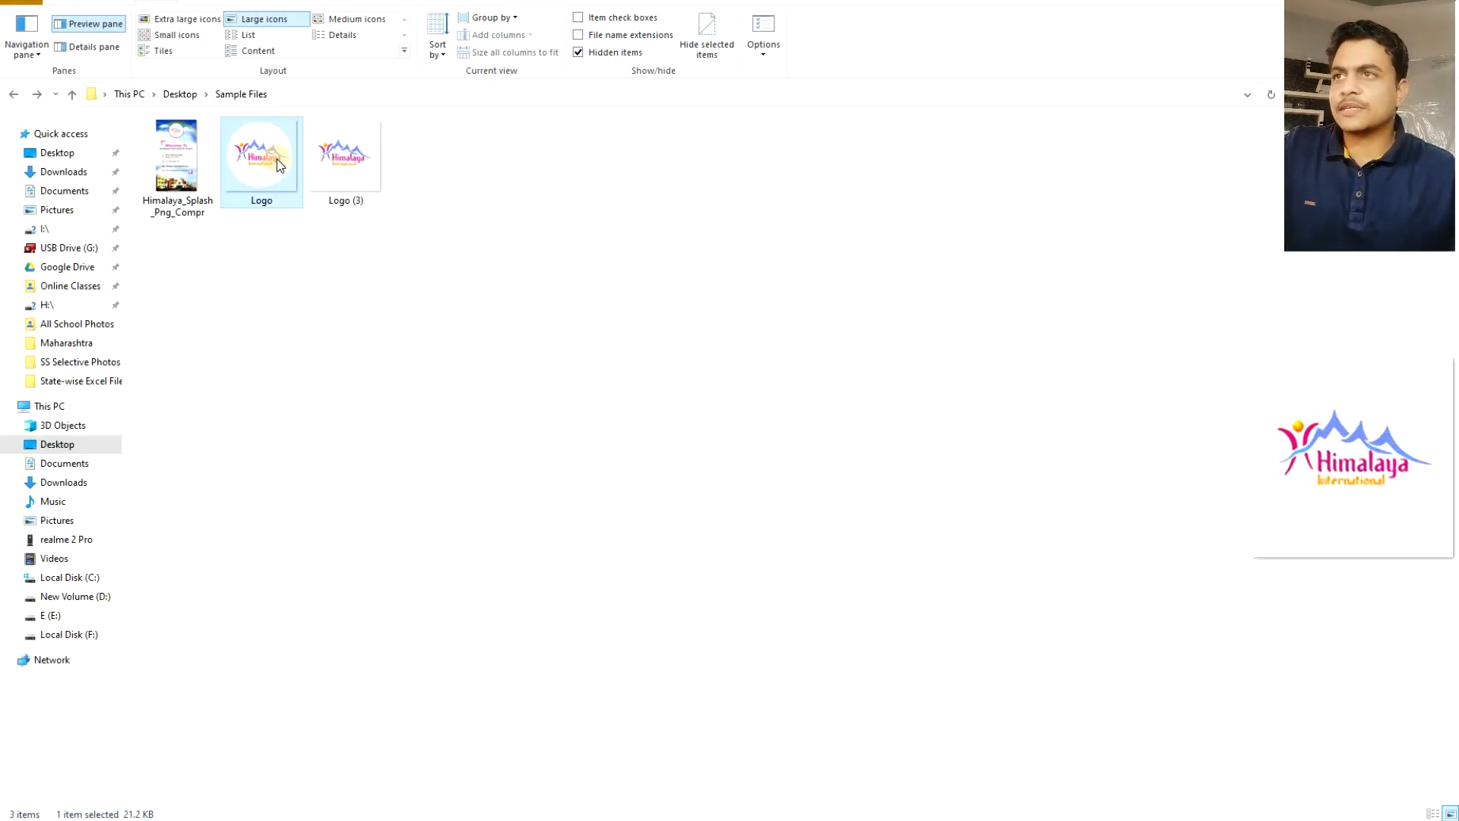
pyautogui.press('Delete')
pyautogui.click(190, 162)
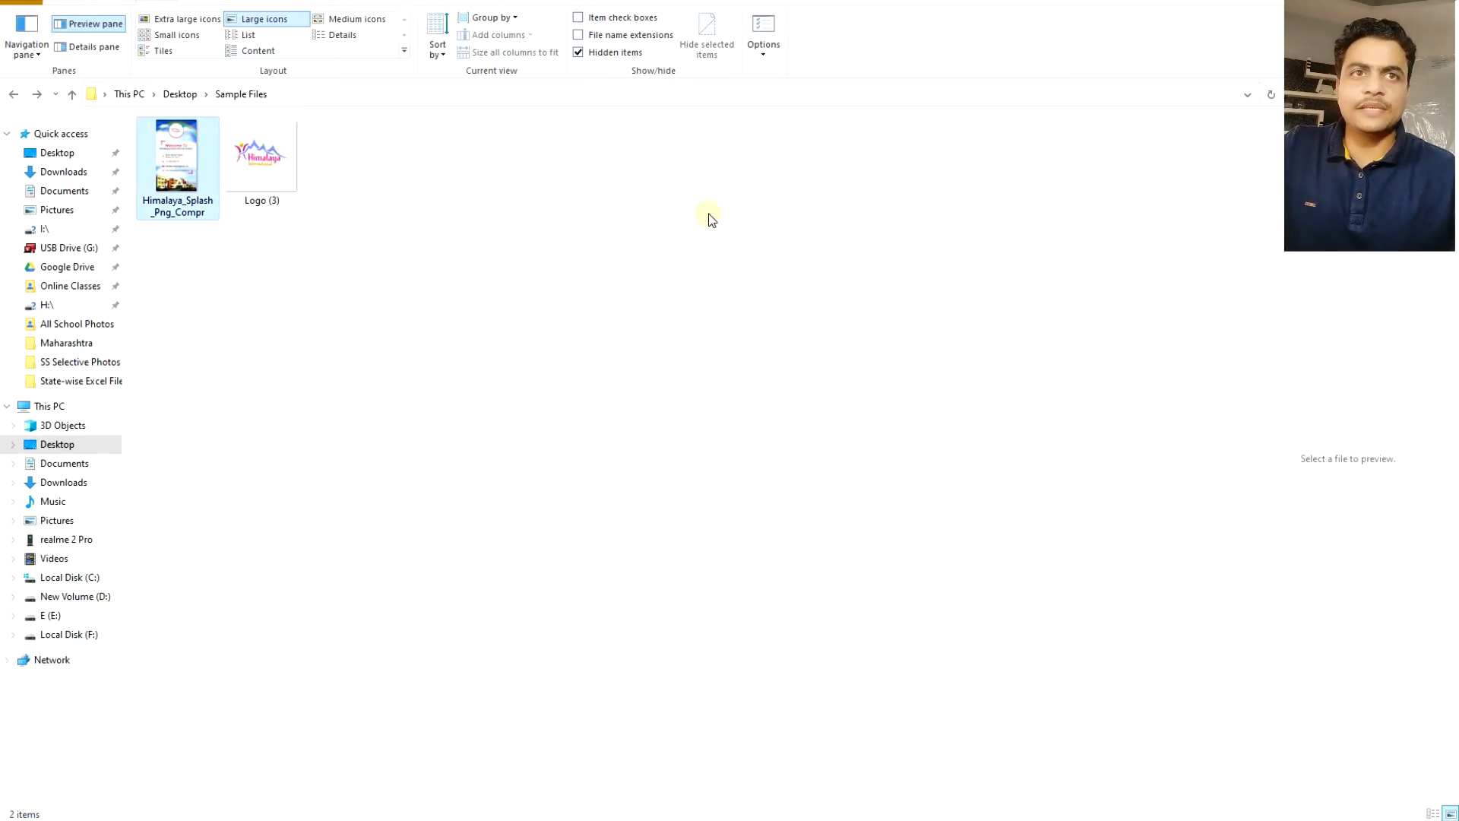
pyautogui.click(1235, 236)
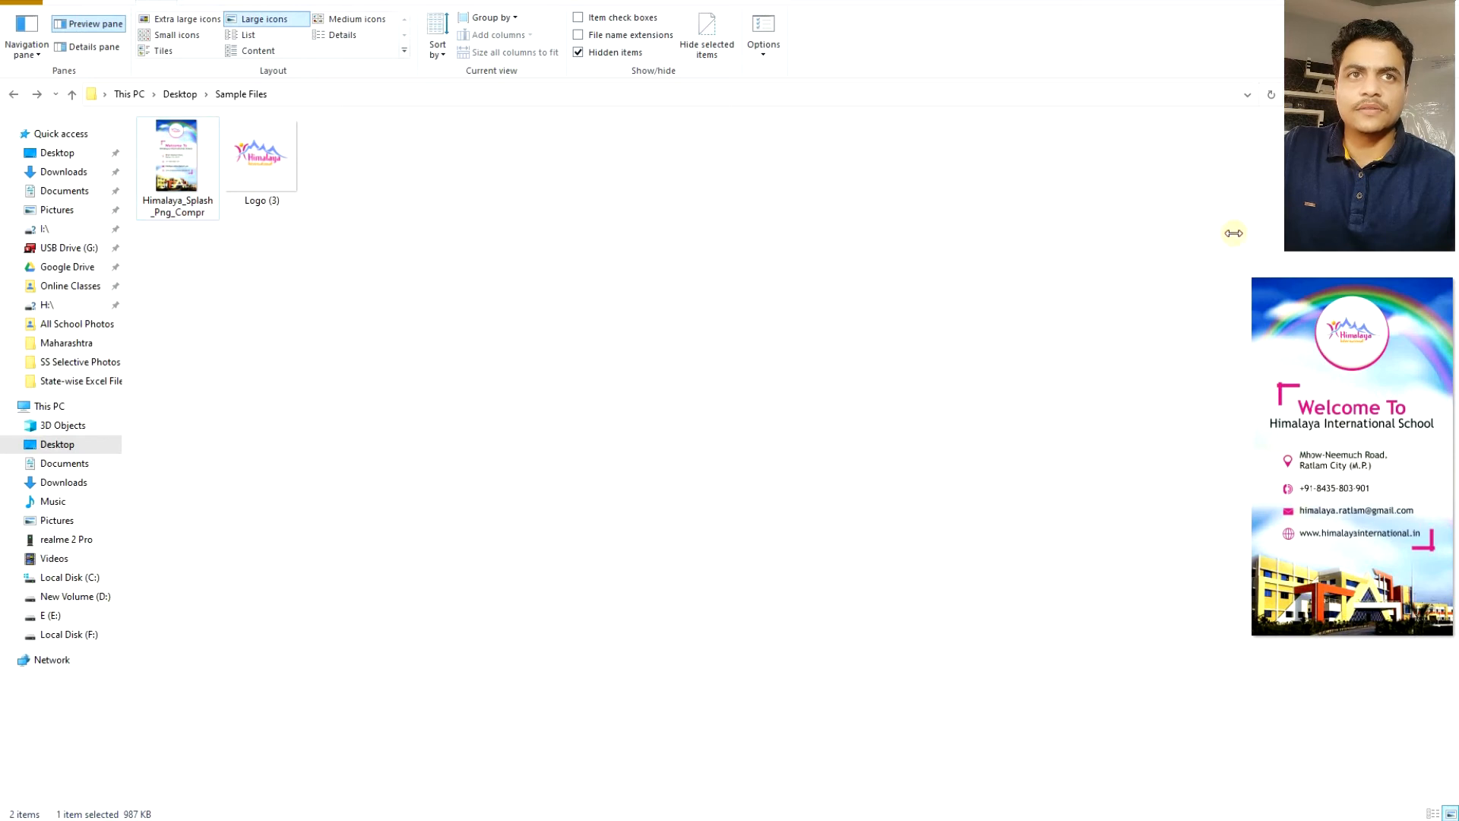
pyautogui.click(216, 176)
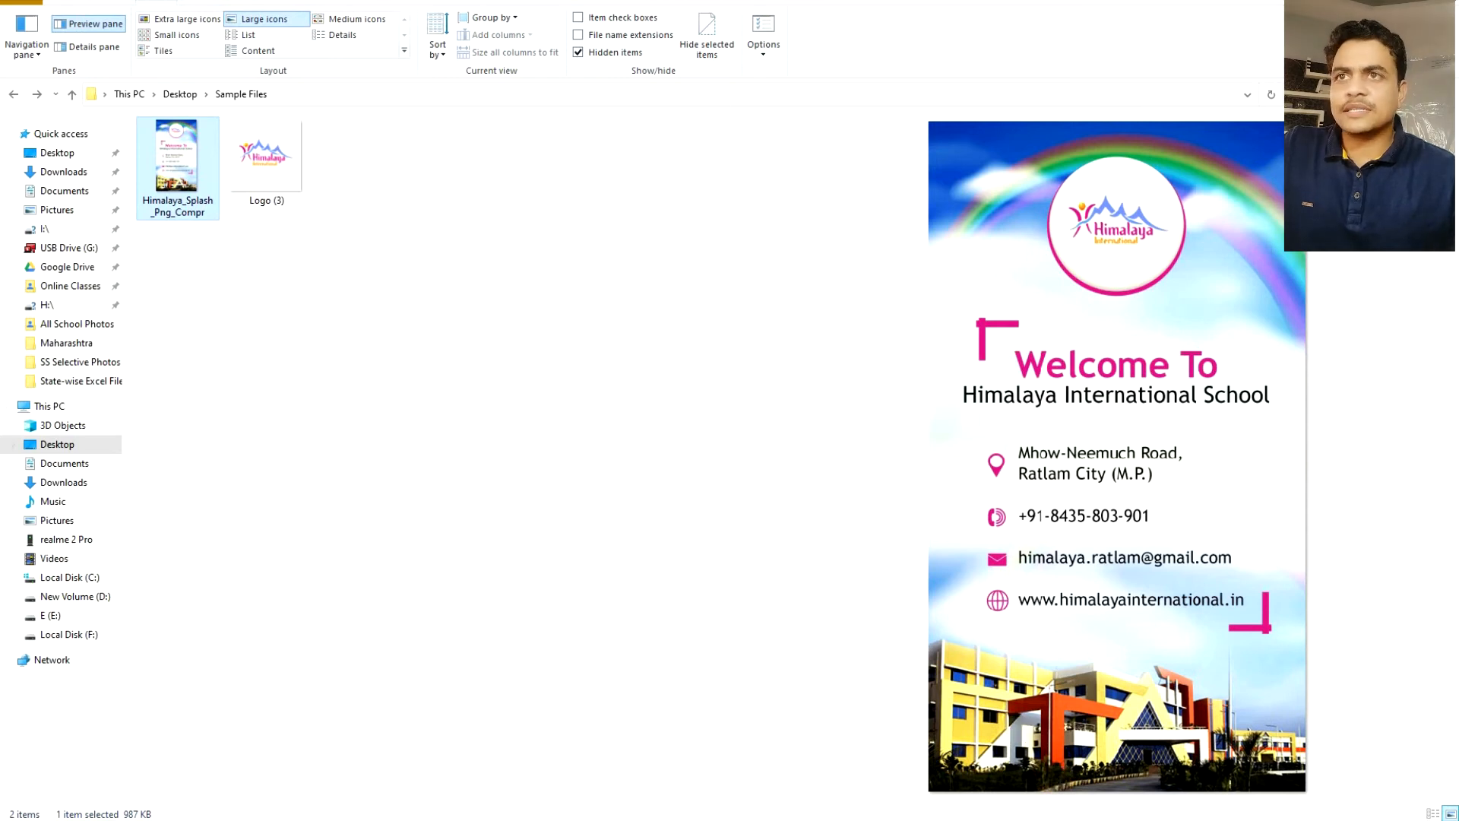
pyautogui.hotkey('alt', 'Tab')
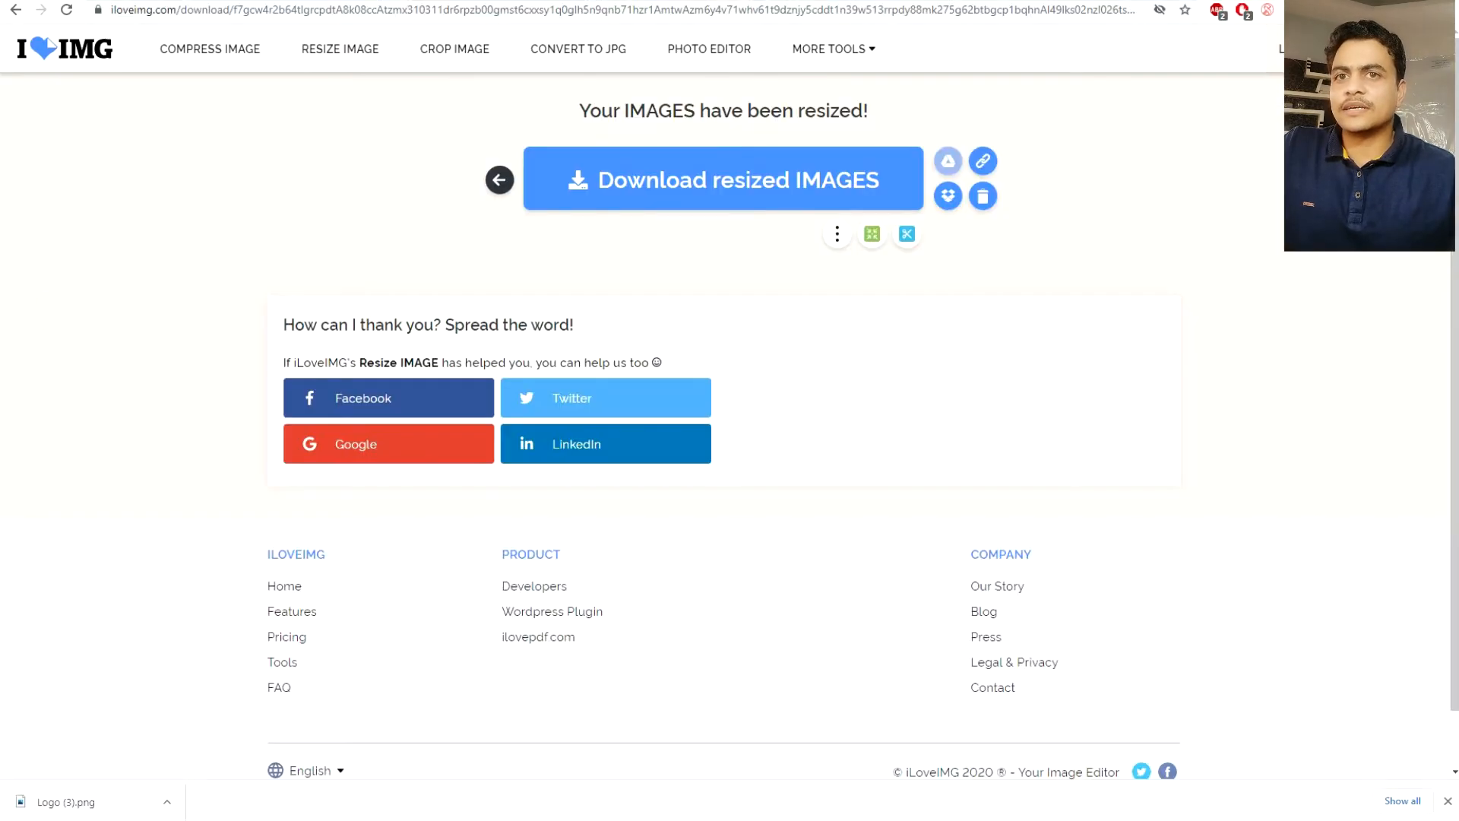
# Open the sample welcome designs via the 'Checkout here' link on the registration form
pyautogui.hotkey('ctrl', 'shift', 'Tab')
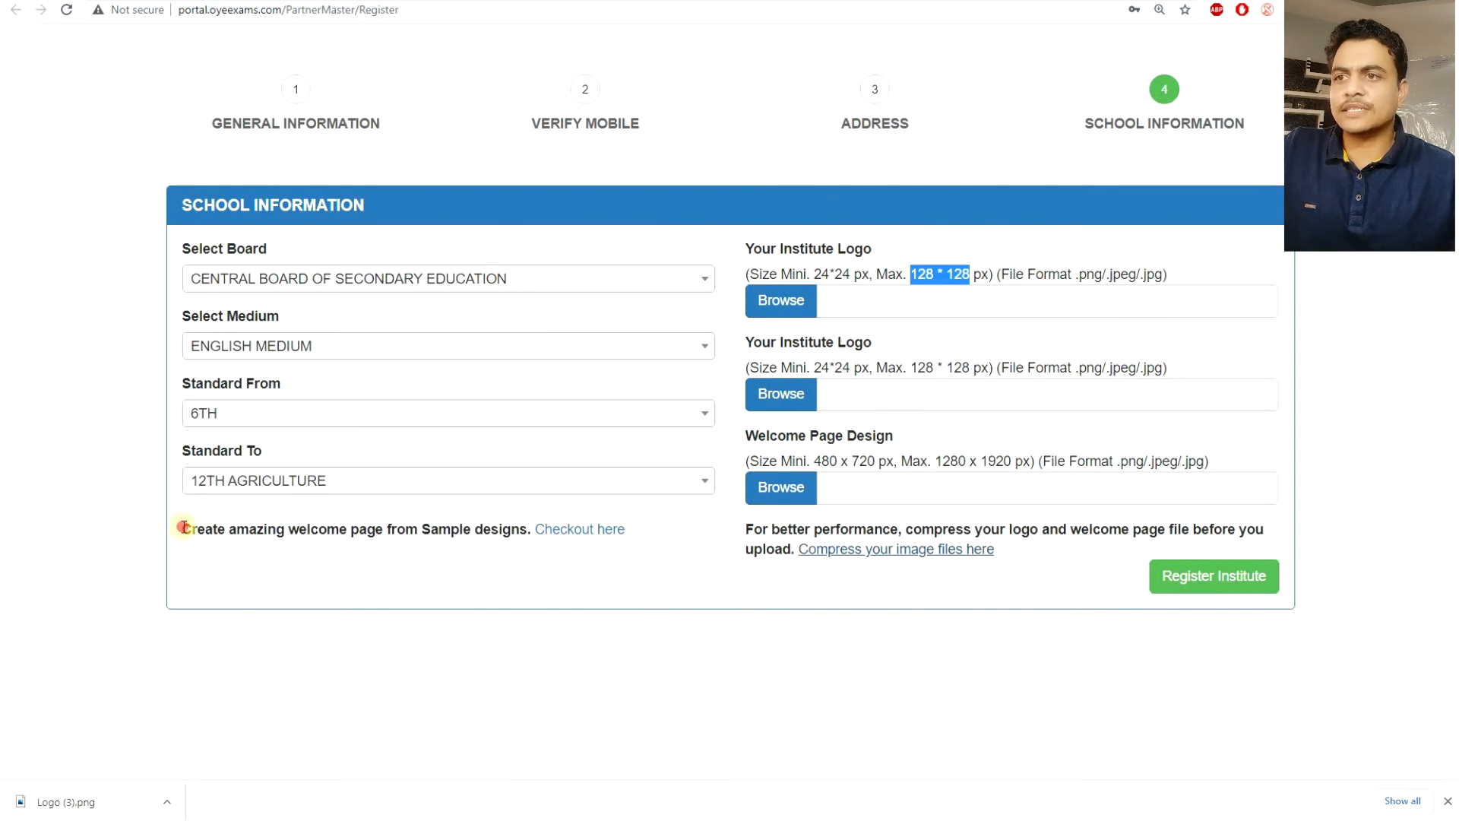
pyautogui.moveTo(184, 526); pyautogui.dragTo(519, 530)
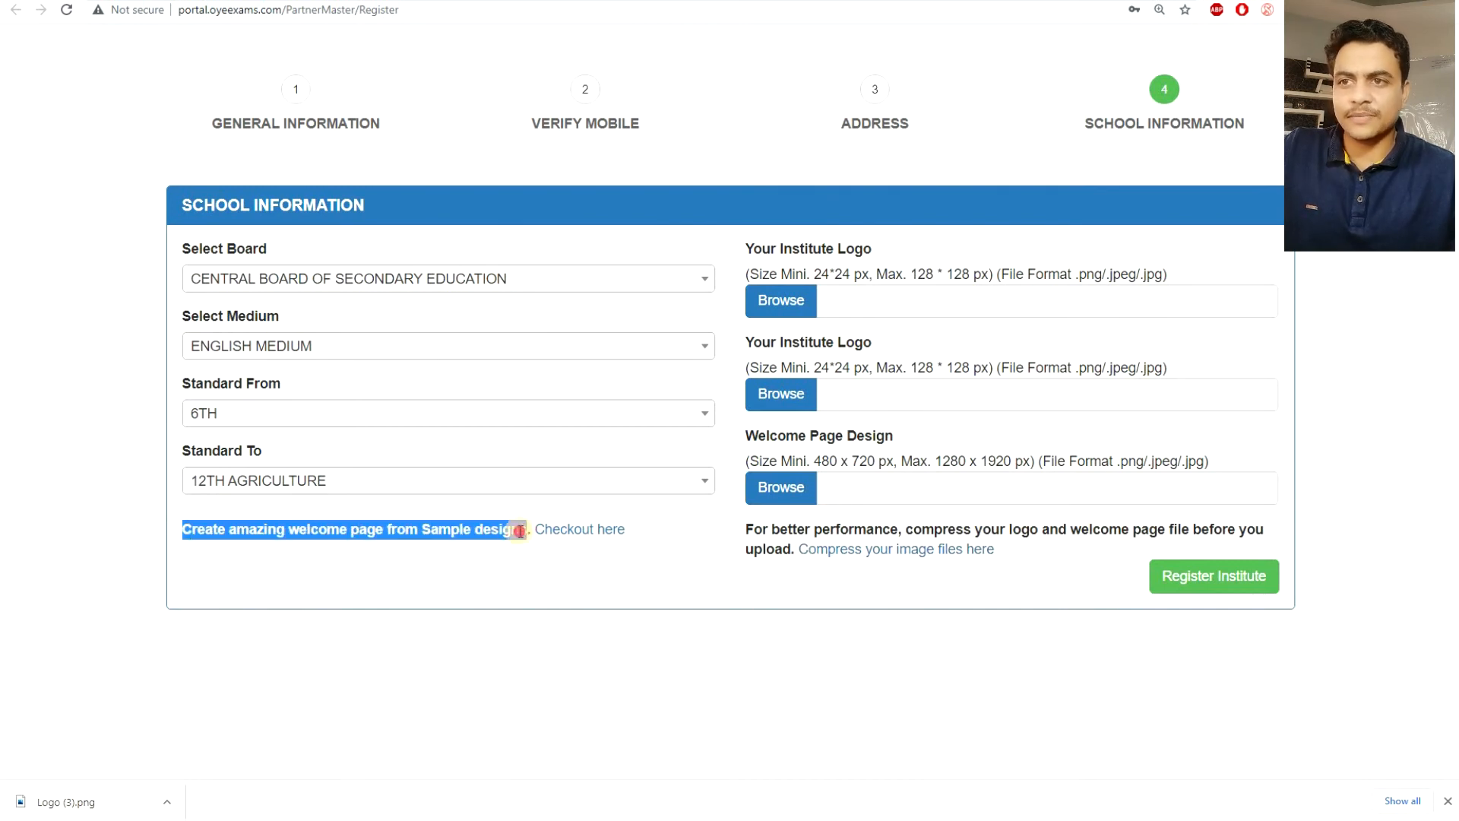
pyautogui.click(349, 530)
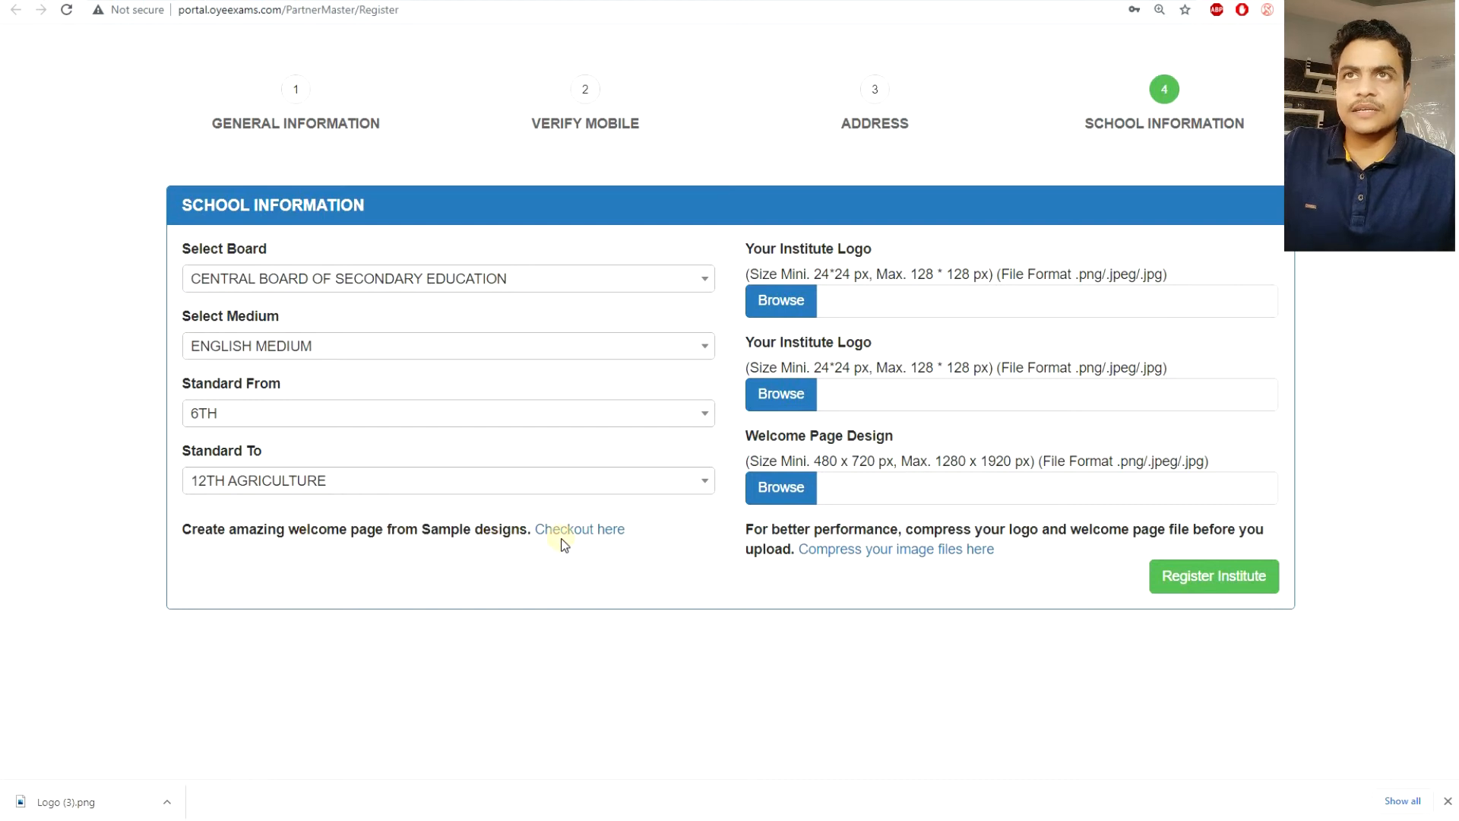
pyautogui.click(605, 536)
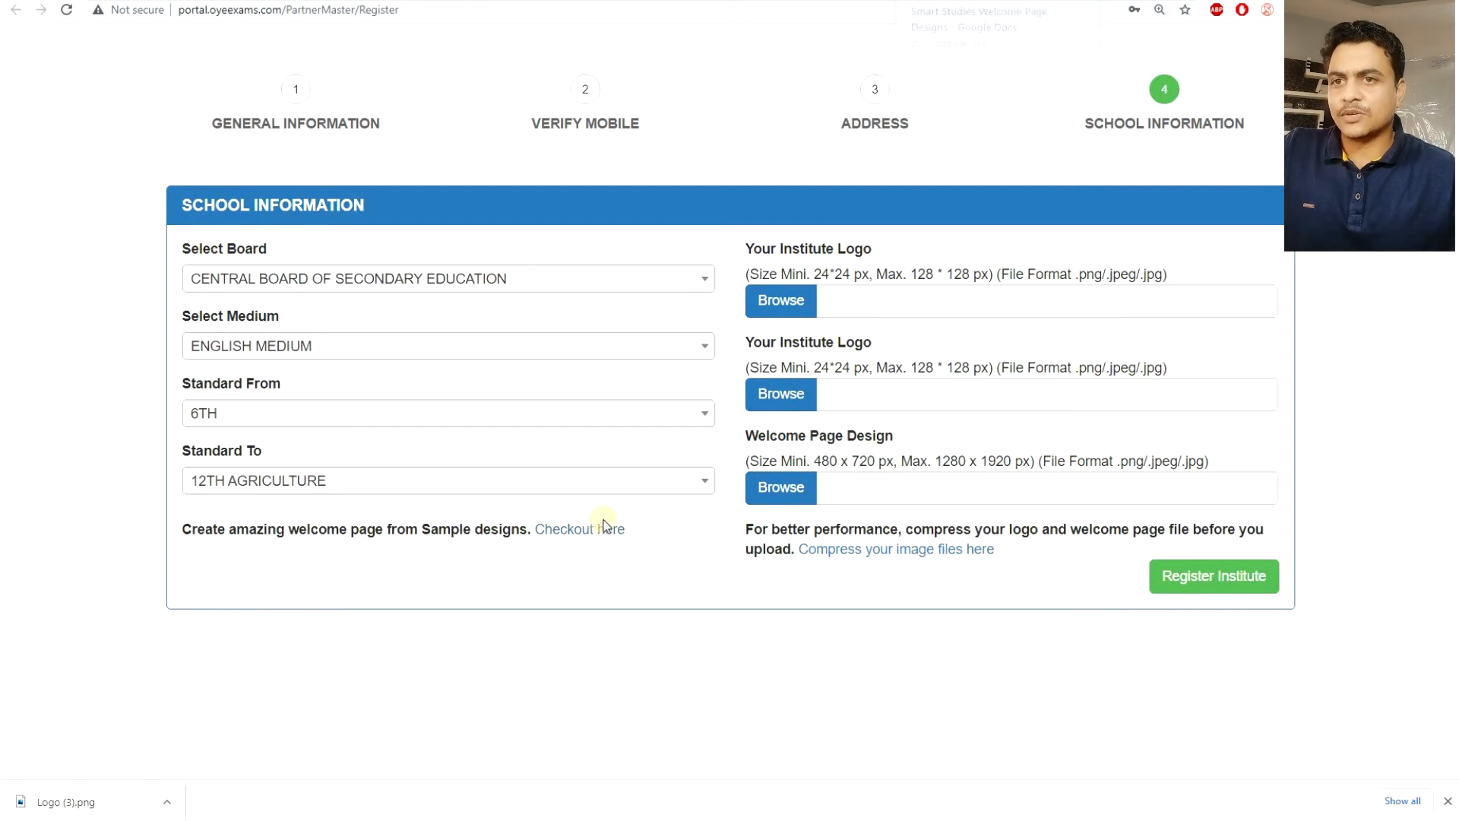
# Browse the Welcome Page Designs document and settle on the Green Valley School sample
pyautogui.click(905, 1)
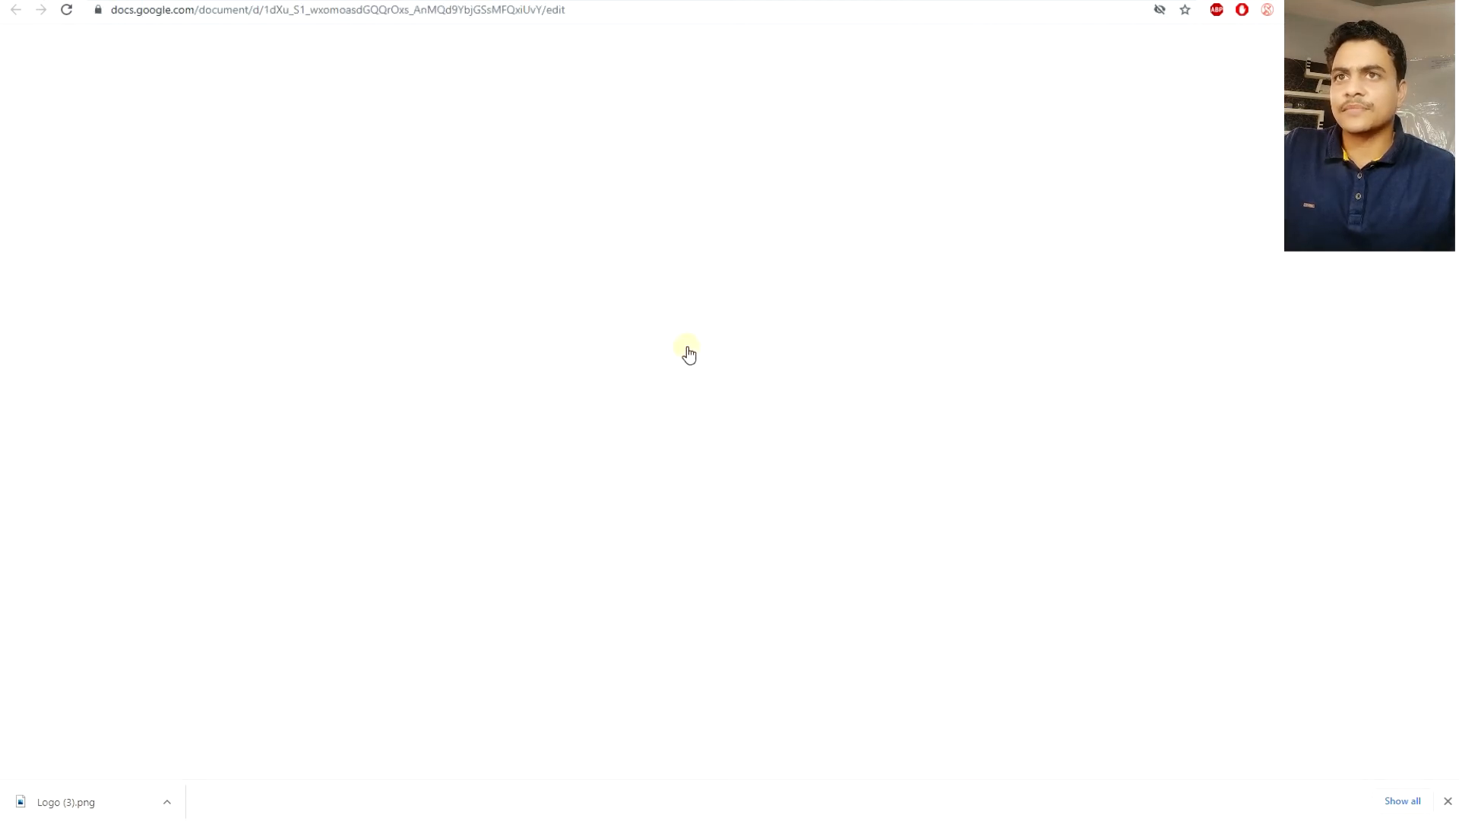
pyautogui.scroll(4, 683, 380)
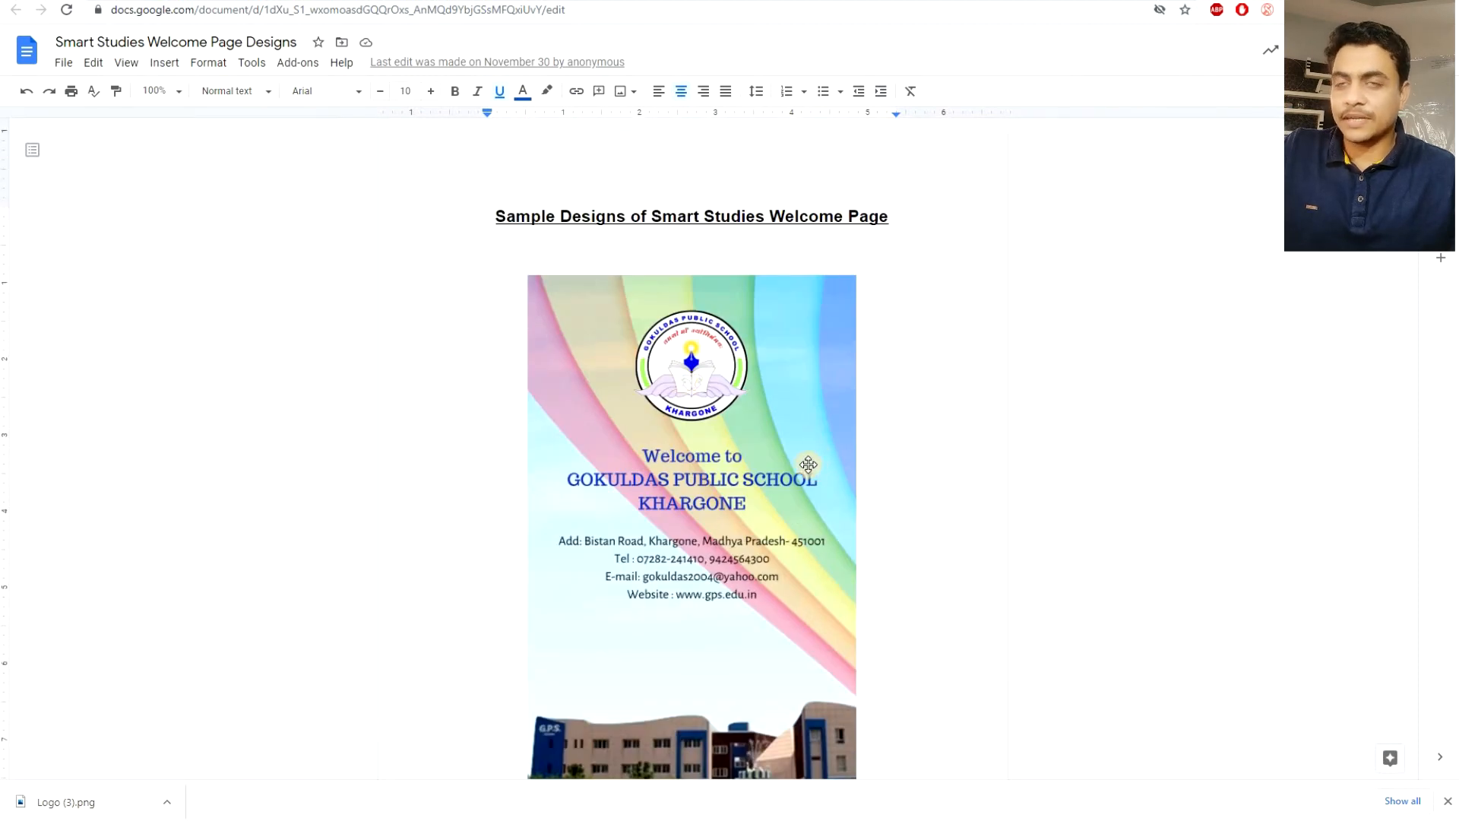
pyautogui.scroll(-2, 807, 464)
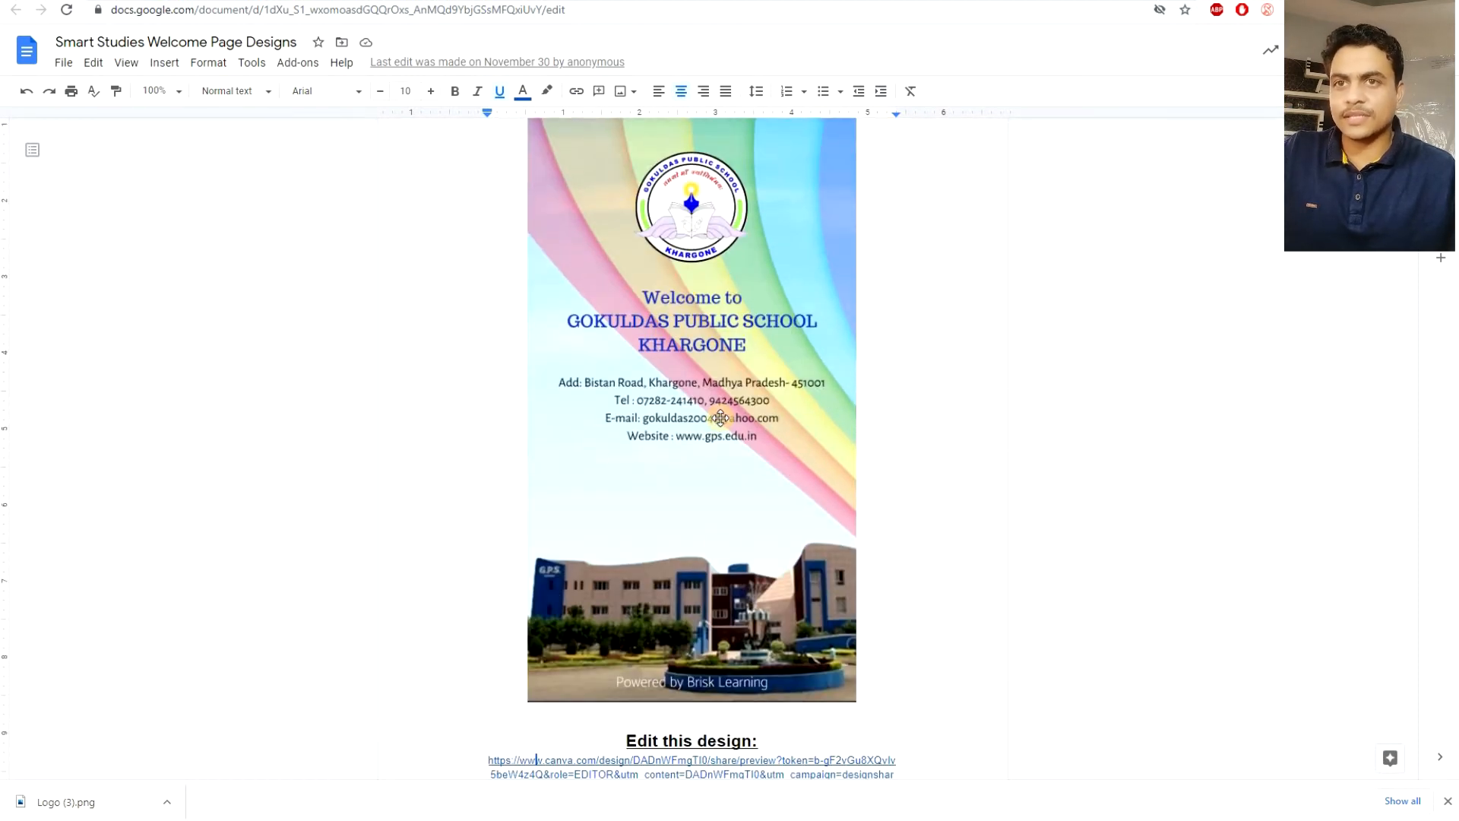
pyautogui.scroll(-2, 639, 577)
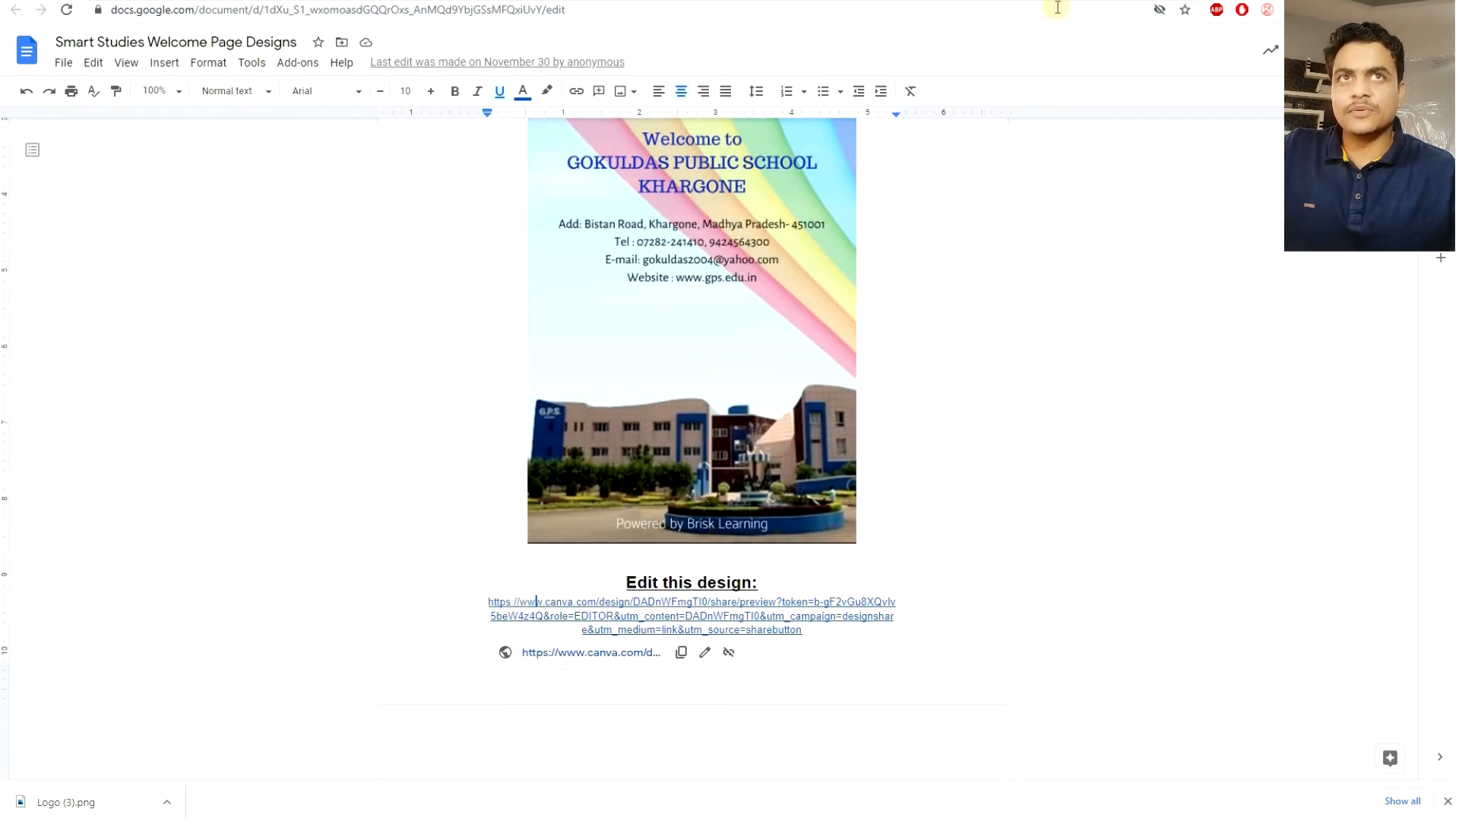
pyautogui.hotkey('ctrl', 'Tab')
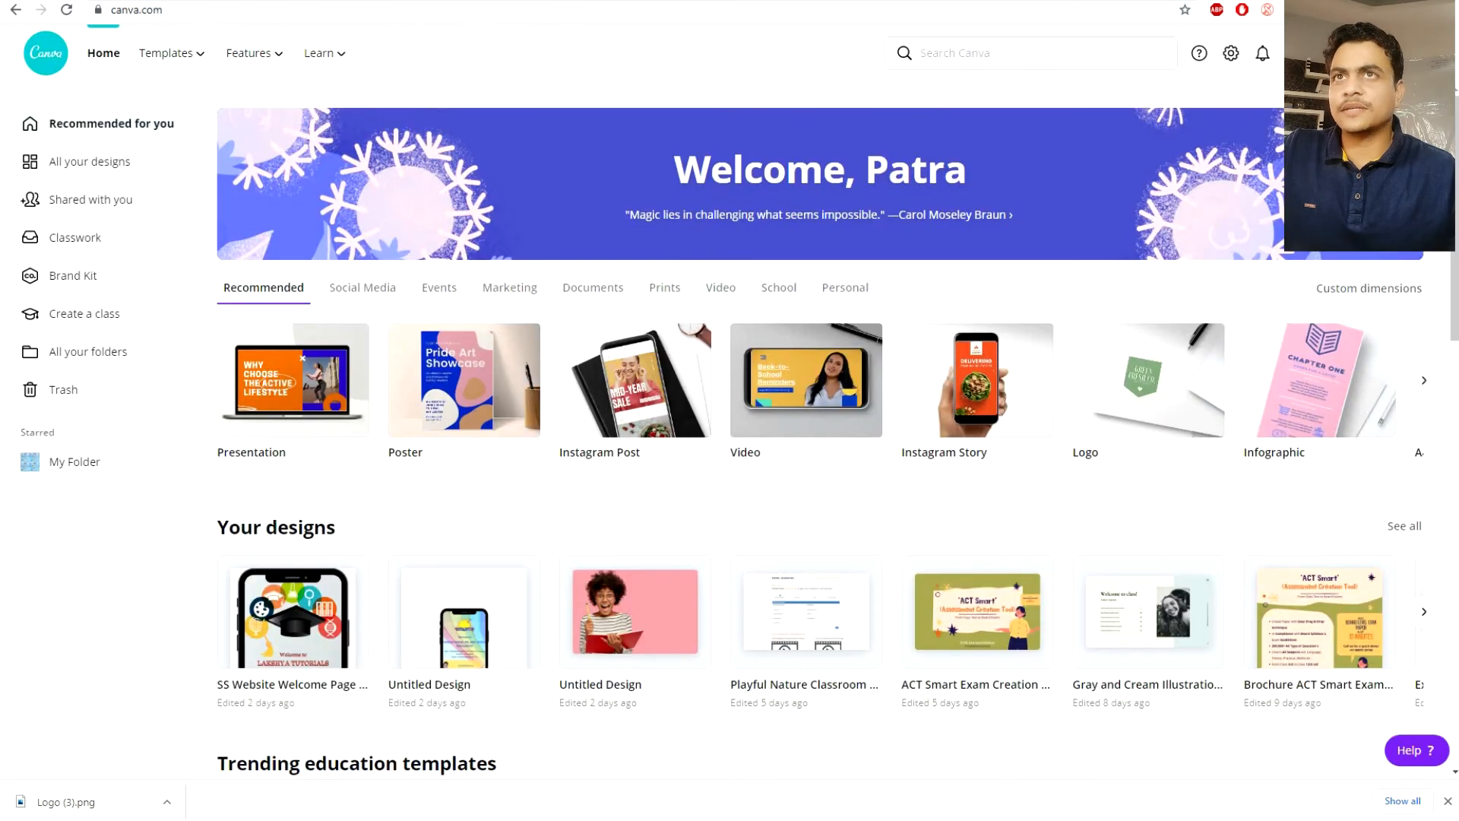
pyautogui.hotkey('ctrl', 'shift', 'Tab')
pyautogui.hotkey('ctrl', 'shift', 'Tab')
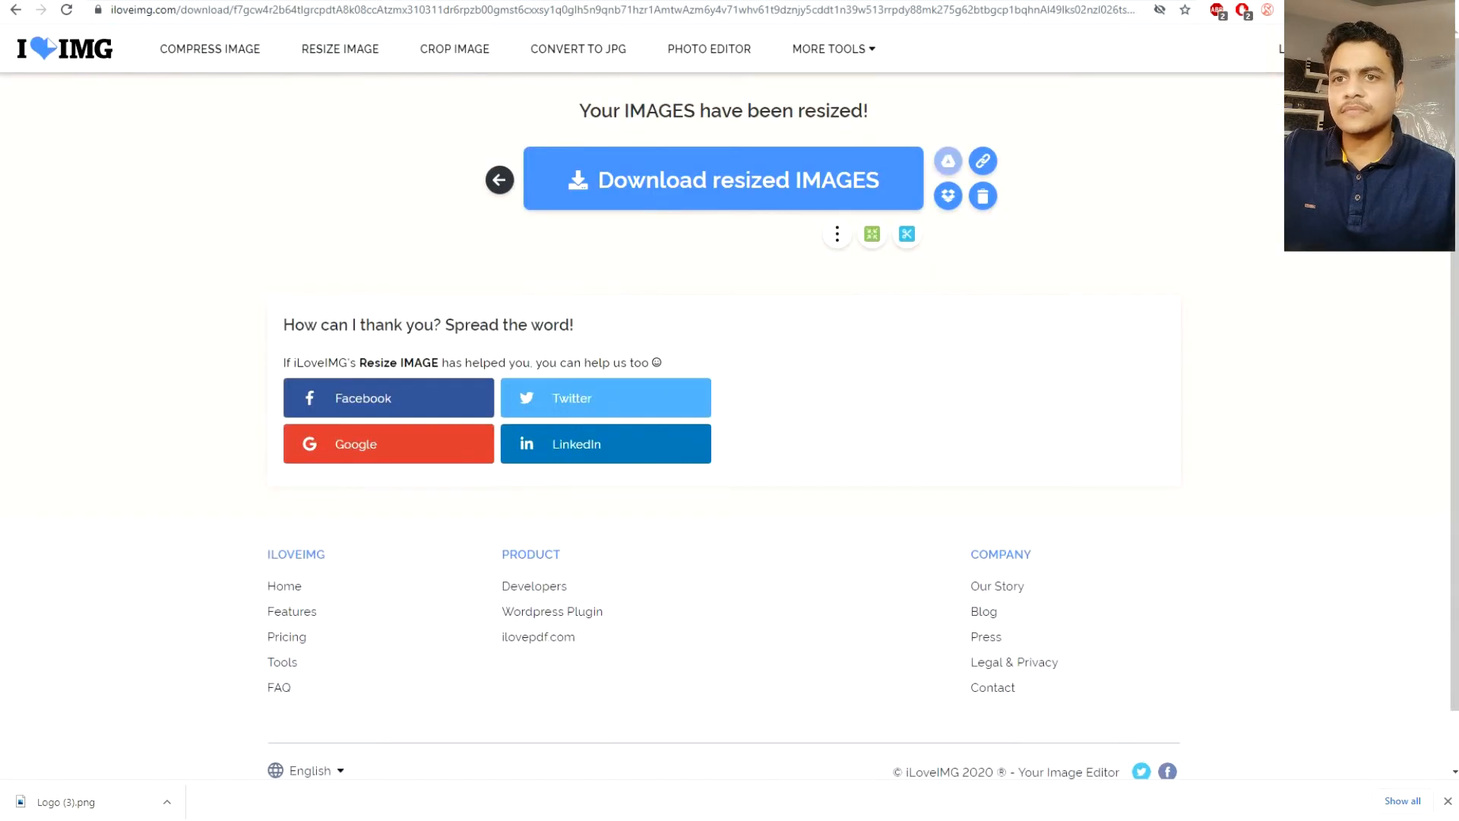
pyautogui.hotkey('ctrl', 'Tab')
pyautogui.scroll(-6, 638, 581)
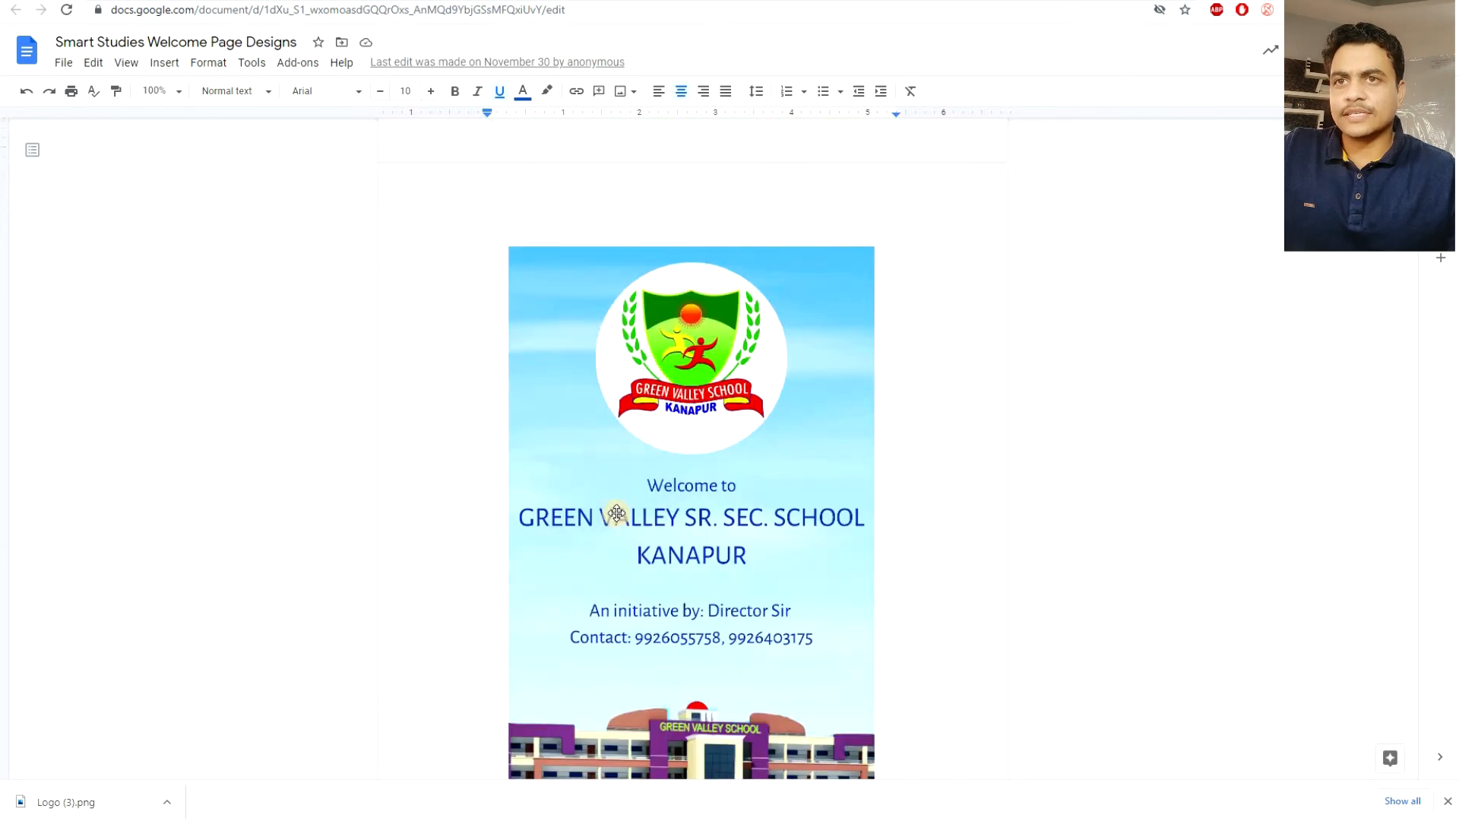
pyautogui.scroll(-2, 616, 514)
pyautogui.scroll(-4, 553, 544)
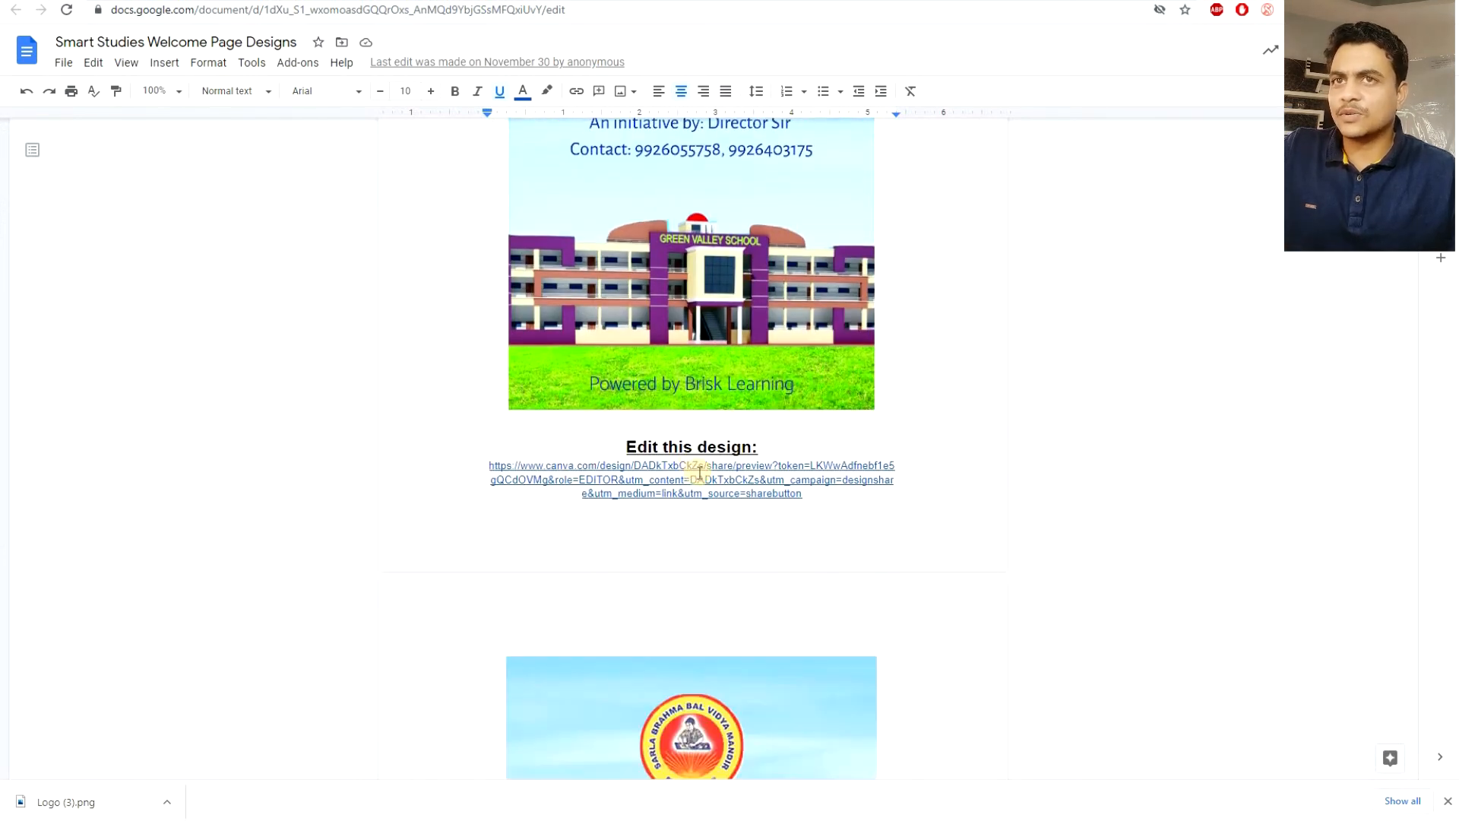
pyautogui.scroll(4, 703, 448)
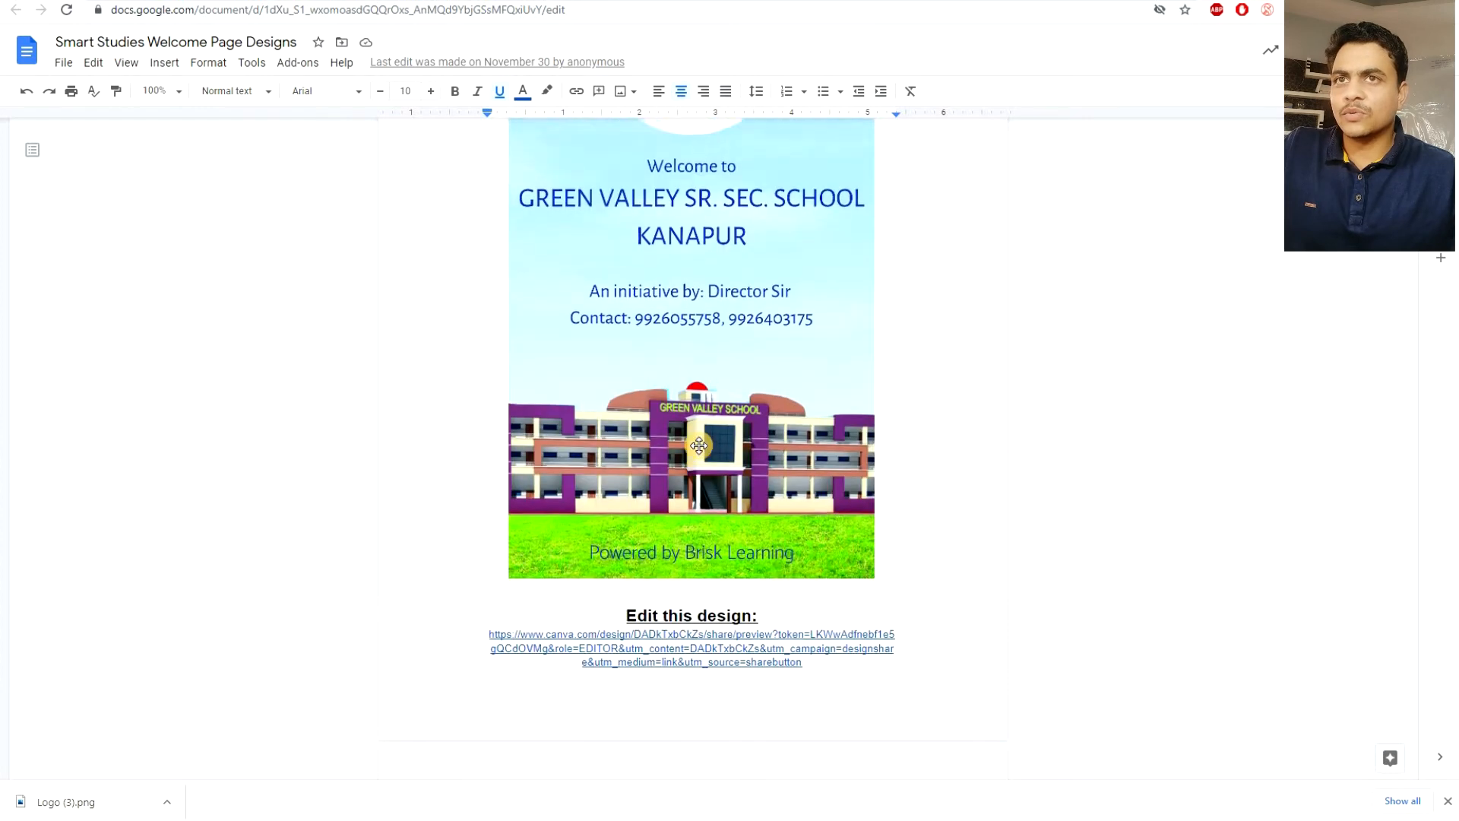
pyautogui.scroll(1, 681, 176)
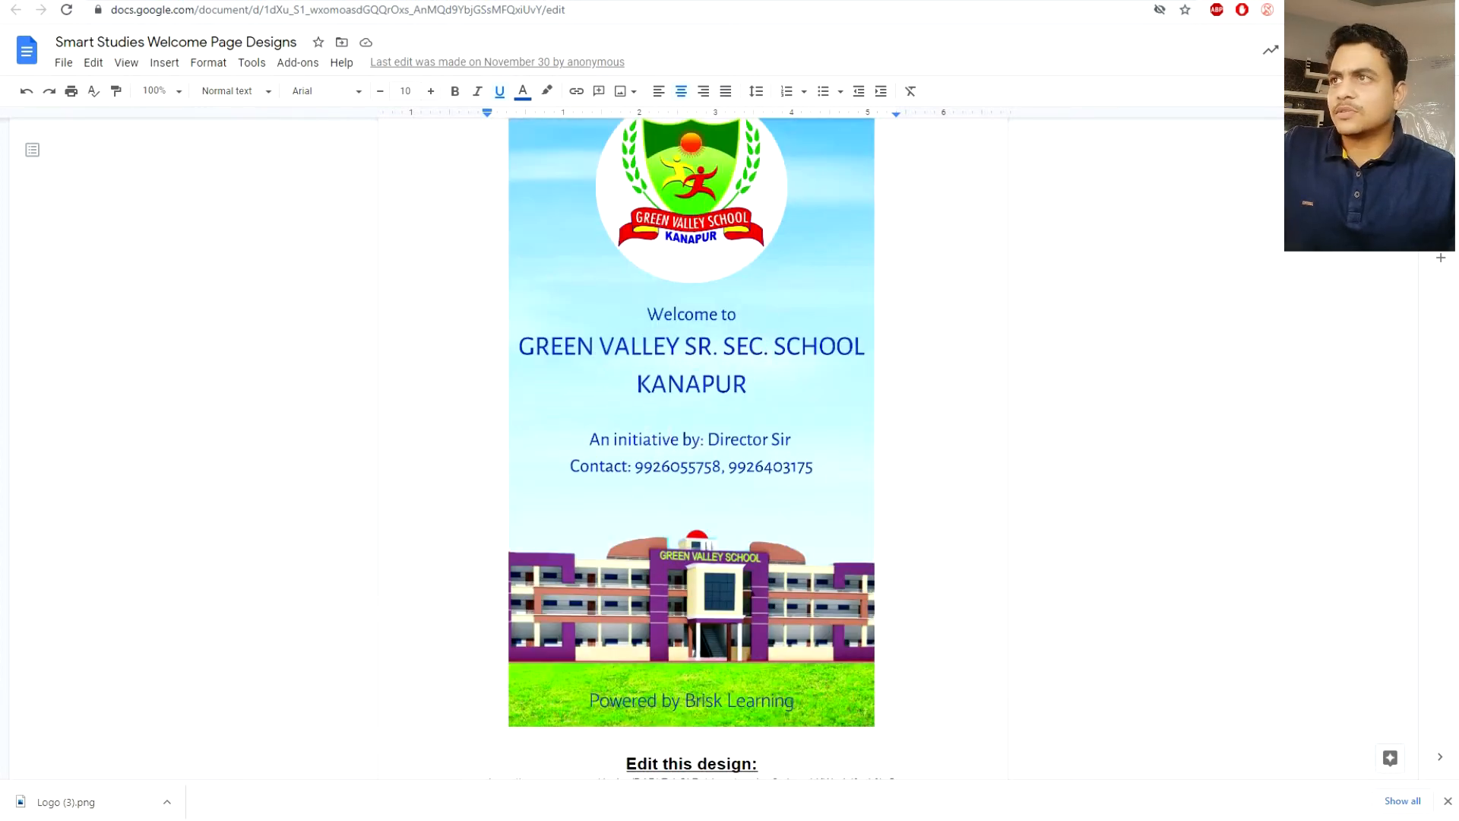
# Check the Himalaya splash image's Properties details: 1440 x 2560 pixels
pyautogui.hotkey('alt', 'Tab')
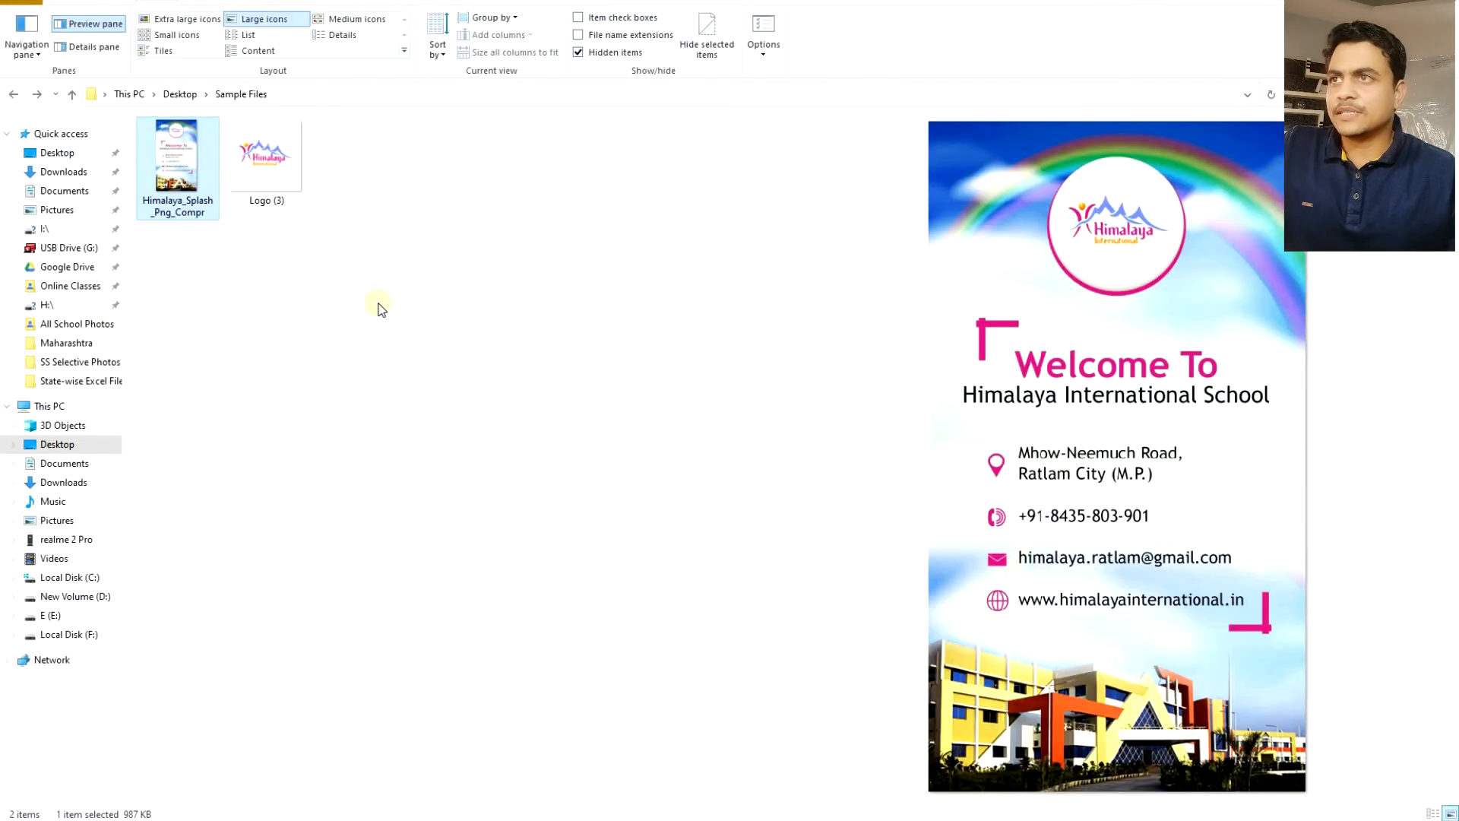
pyautogui.rightClick(196, 180)
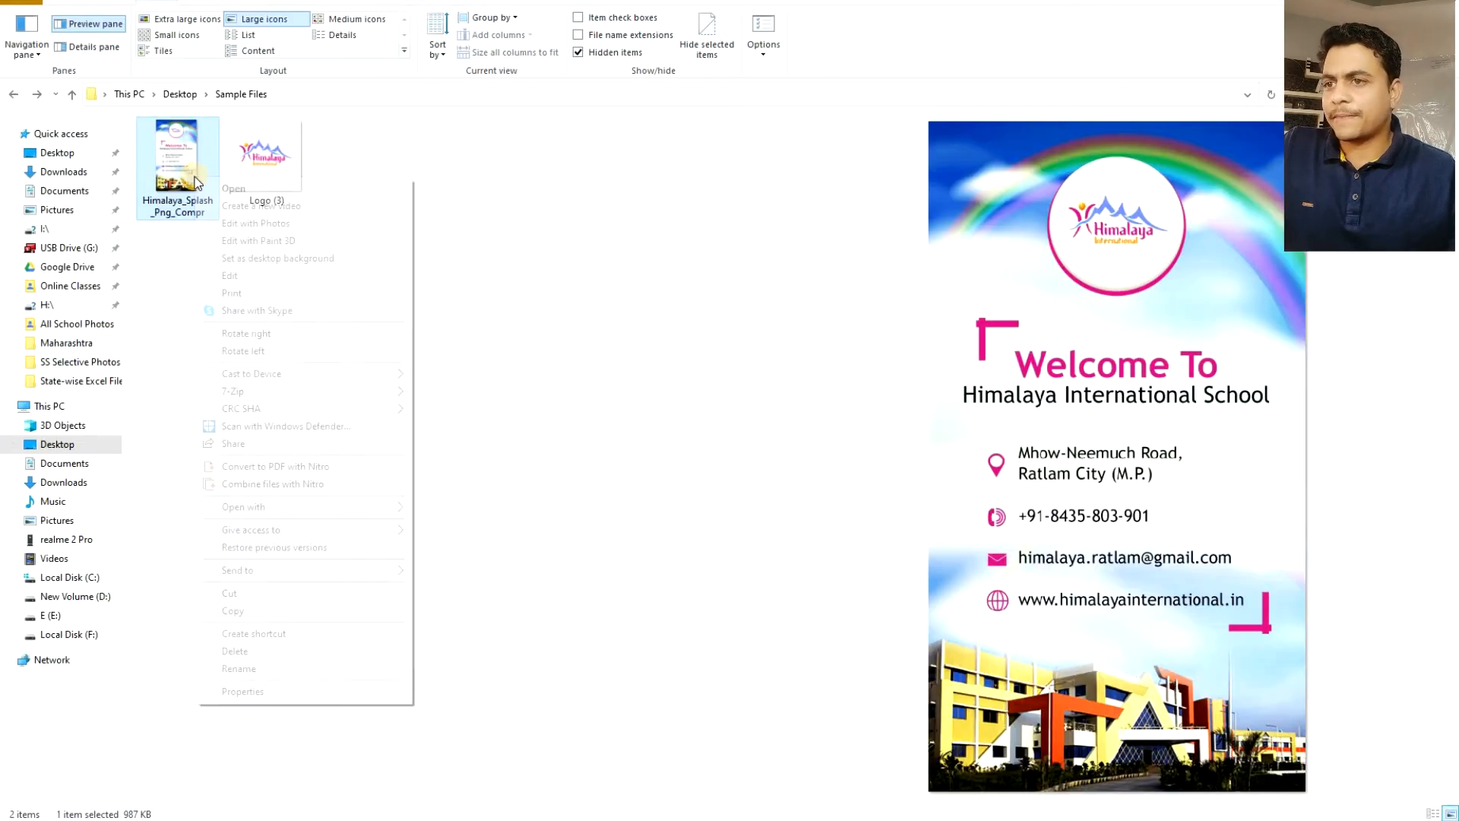
pyautogui.click(243, 691)
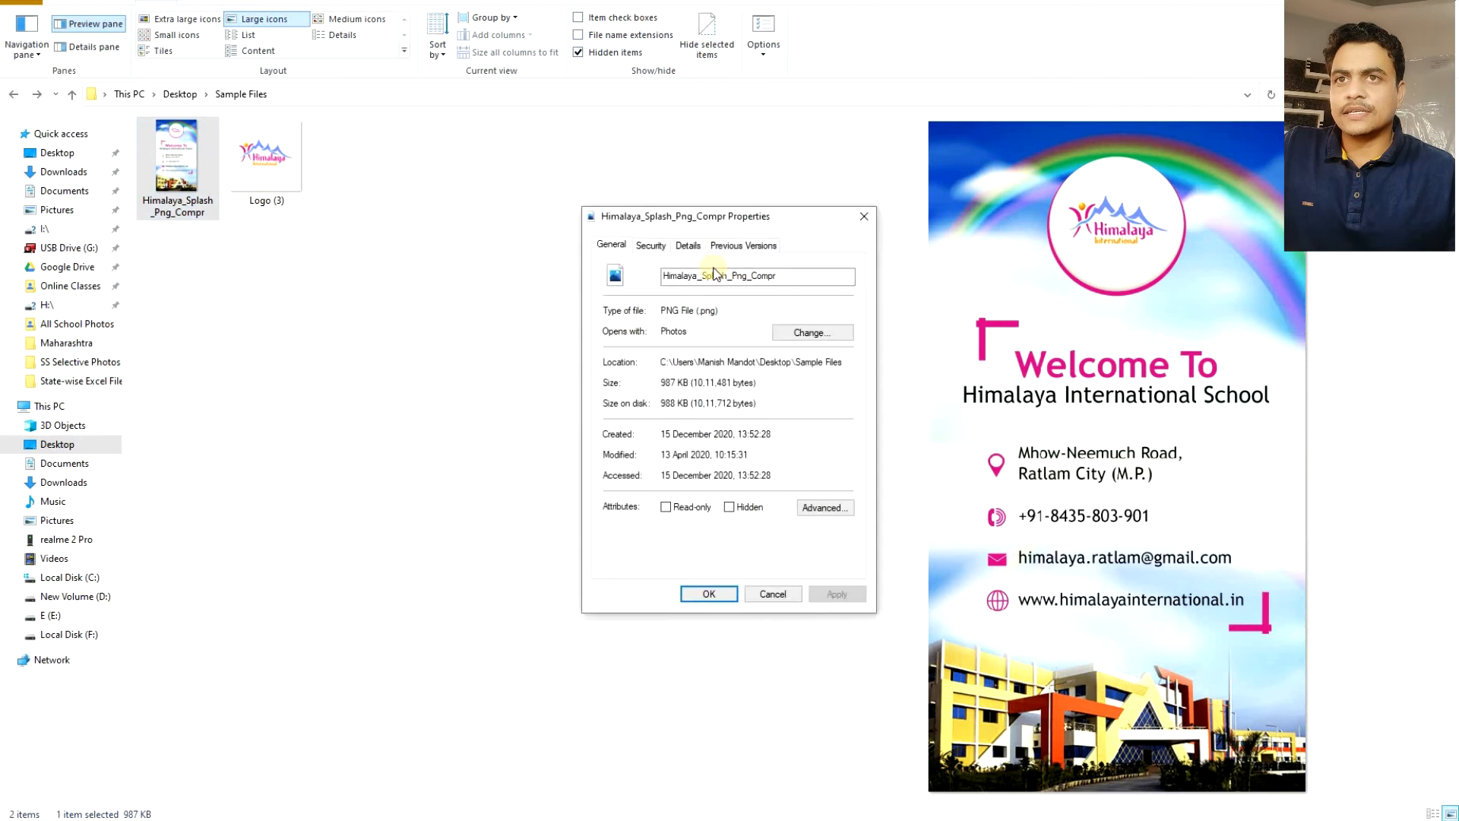
pyautogui.click(689, 245)
pyautogui.click(680, 342)
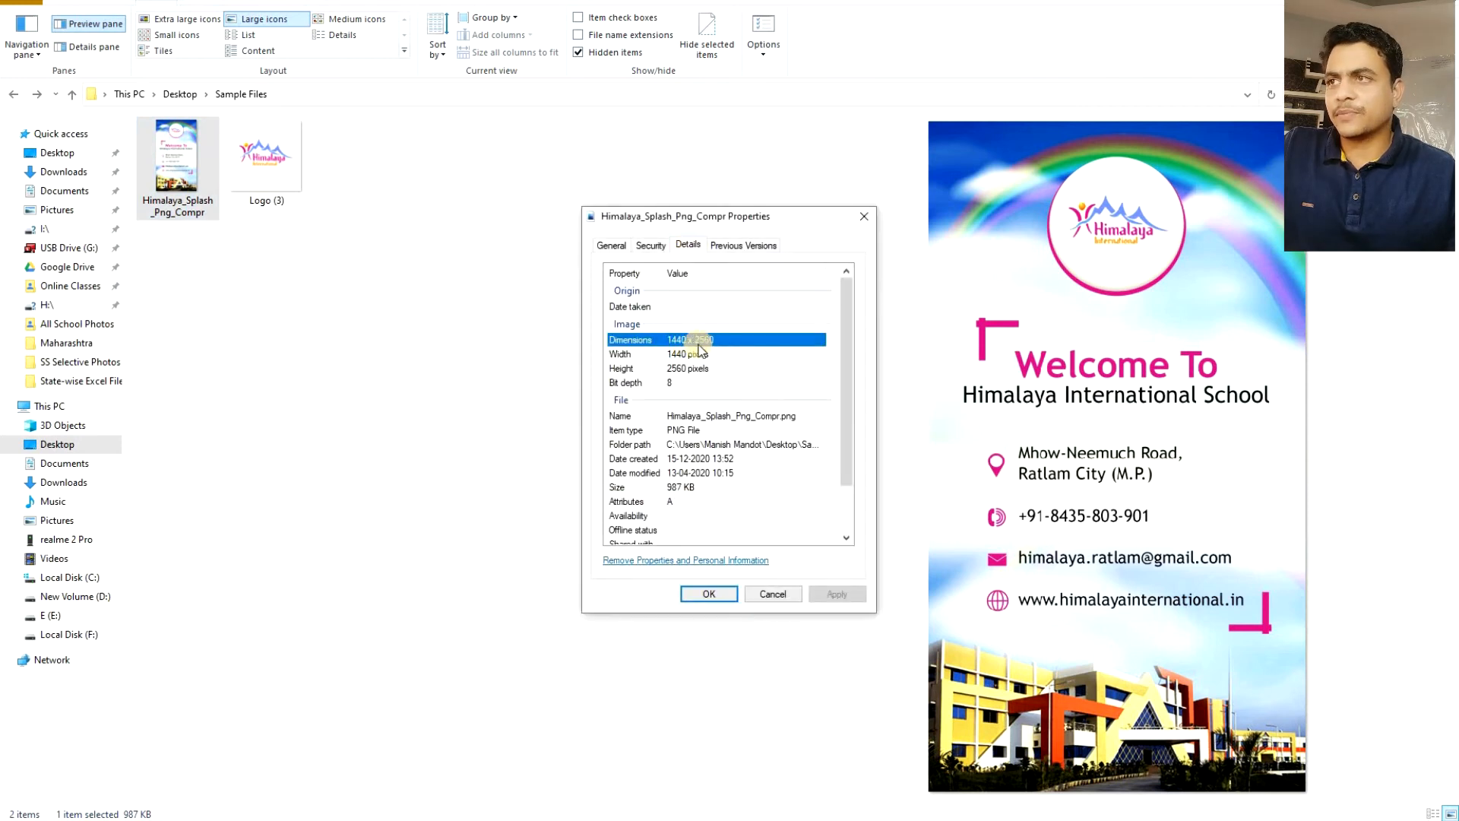
pyautogui.hotkey('alt', 'Tab')
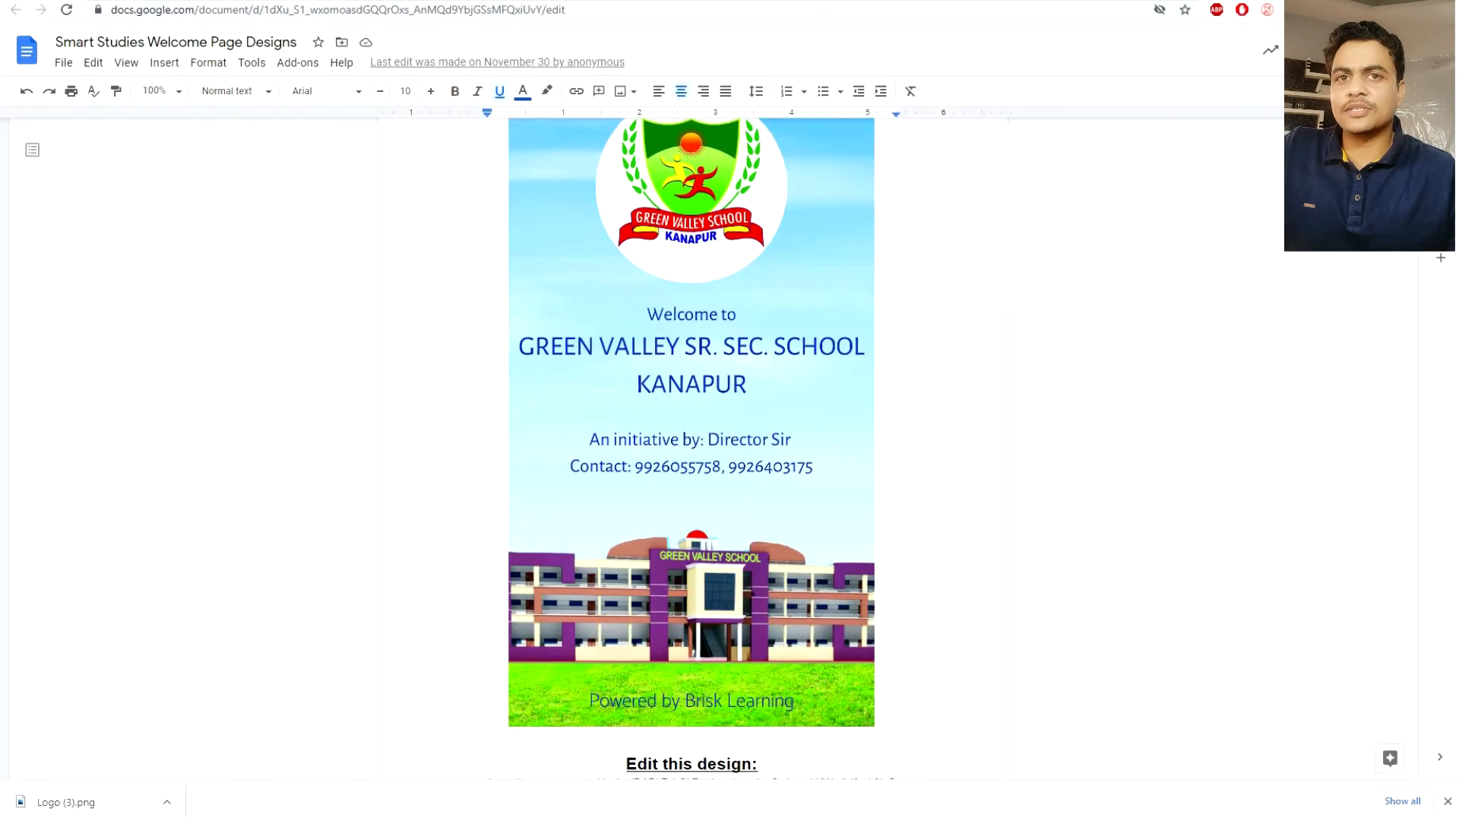
pyautogui.hotkey('ctrl', 'shift', 'Tab')
# Review the portal's welcome page size requirements, a 1280 x 1920 pixel maximum
pyautogui.moveTo(942, 461); pyautogui.dragTo(1010, 460)
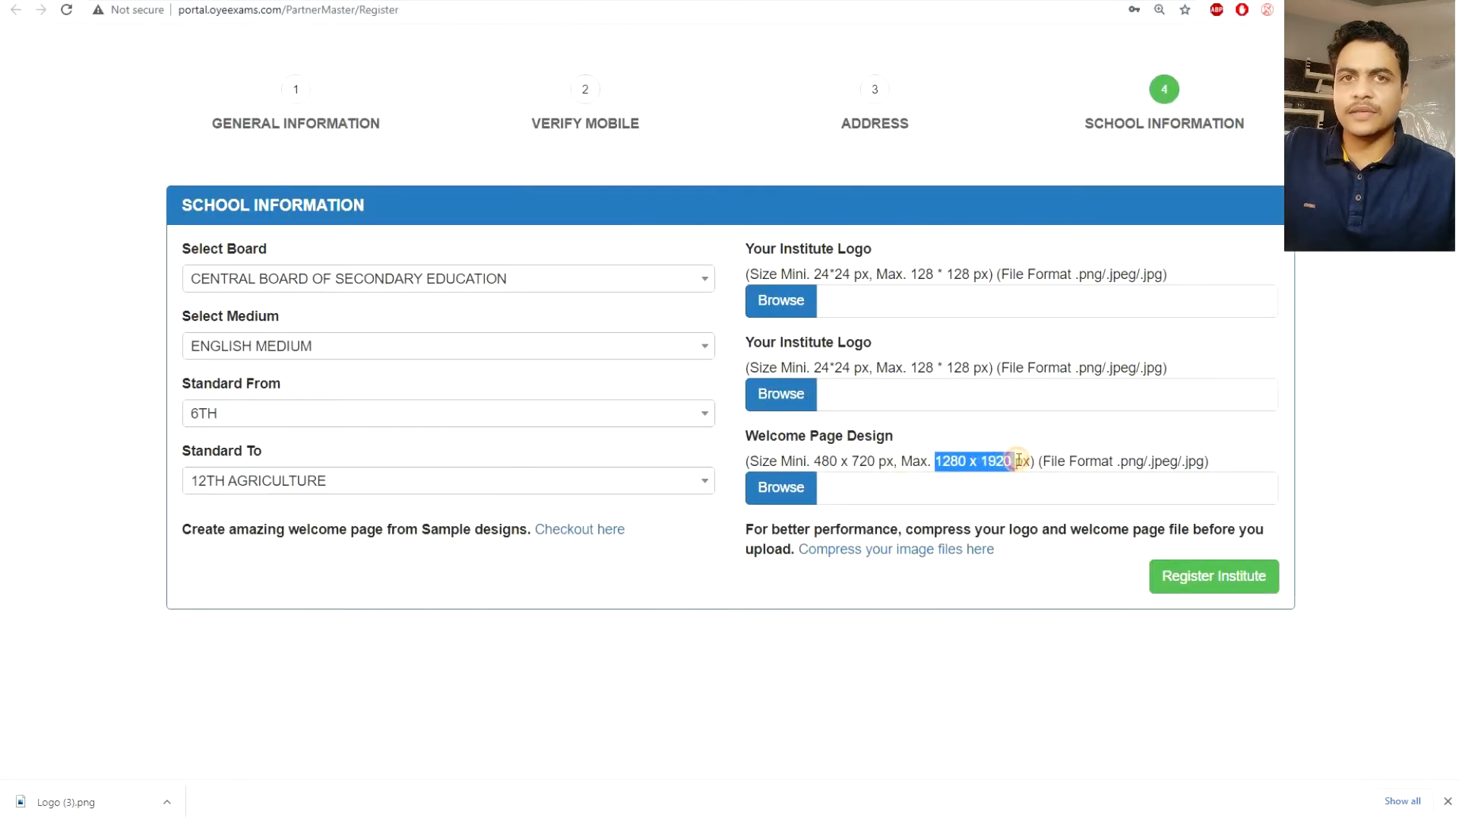
pyautogui.click(781, 470)
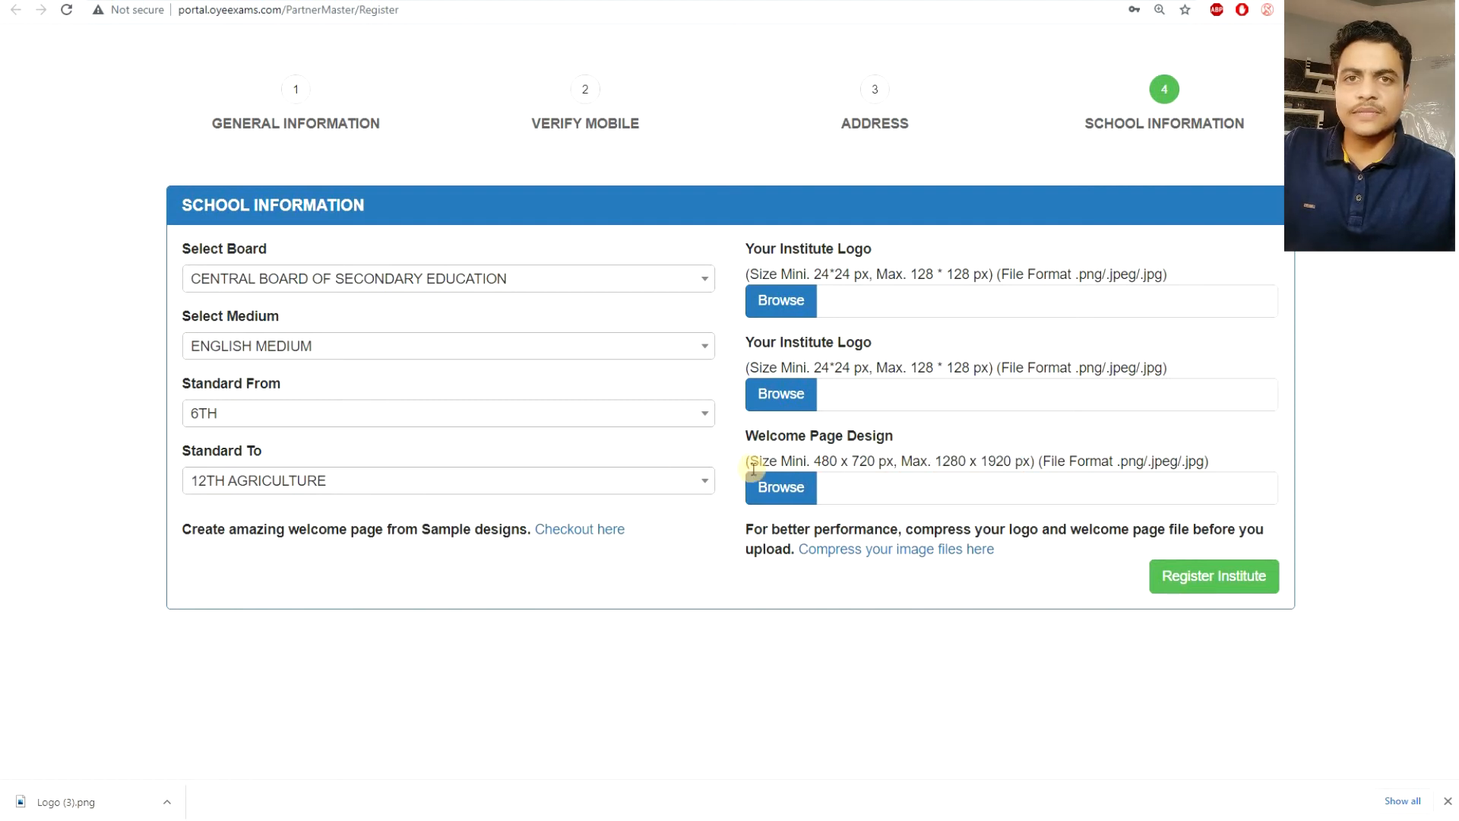
pyautogui.moveTo(759, 461); pyautogui.dragTo(1196, 461)
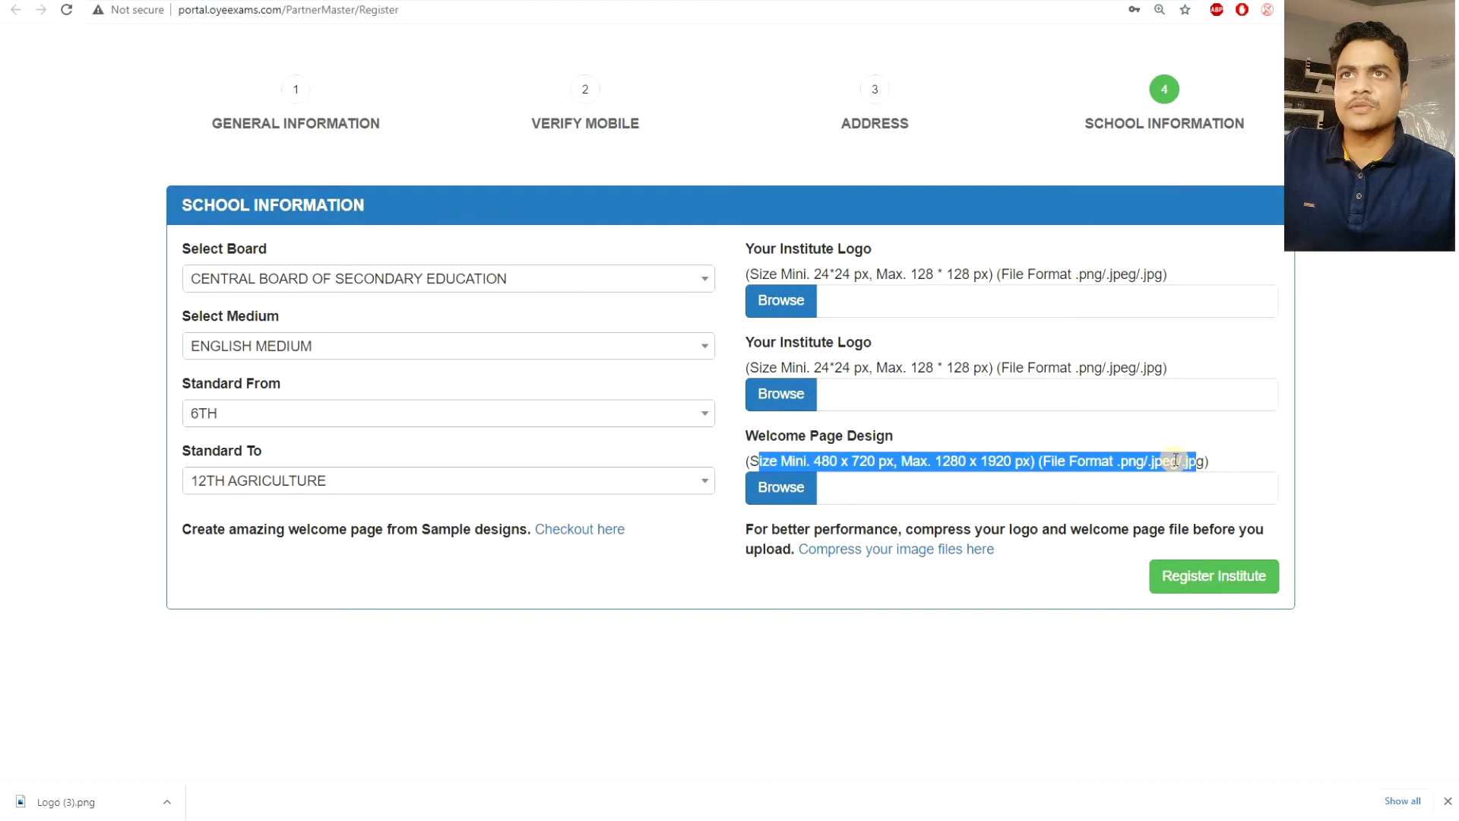
pyautogui.click(722, 271)
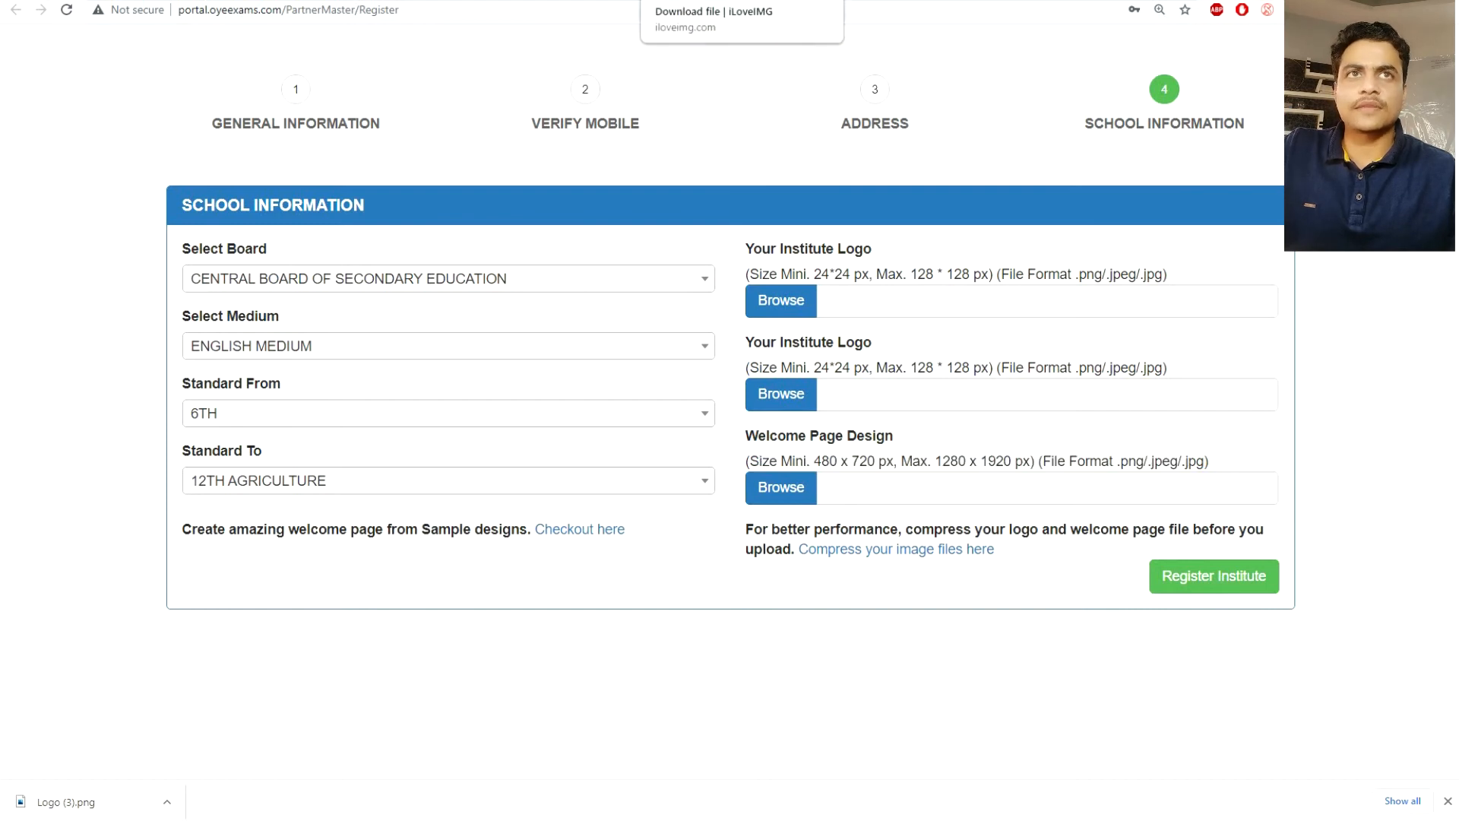
pyautogui.click(1154, 1)
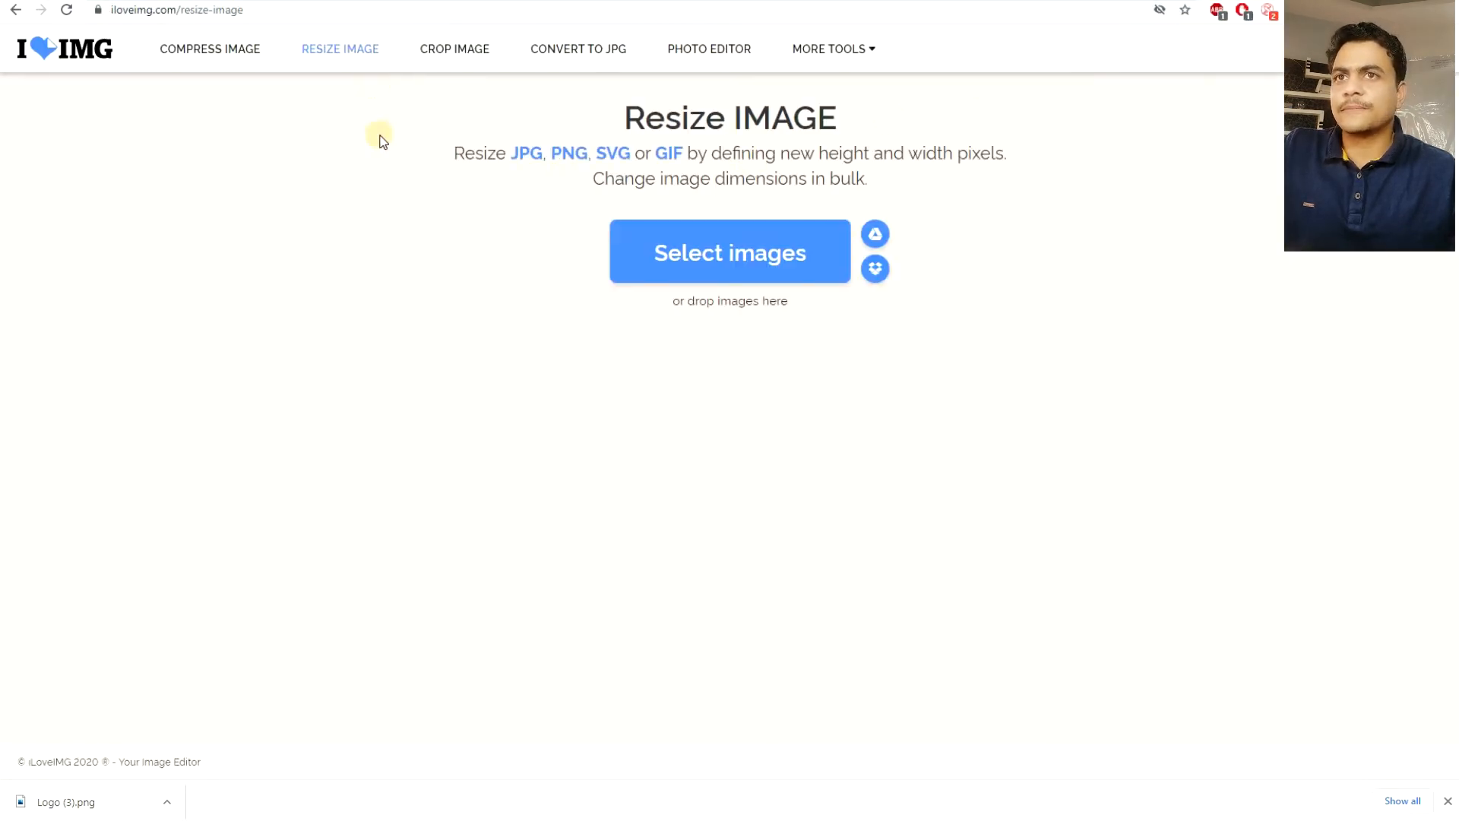
# Upload Himalaya_Splash_Png_Compr to iLoveIMG's resize tool and select its 1440 width
pyautogui.click(655, 272)
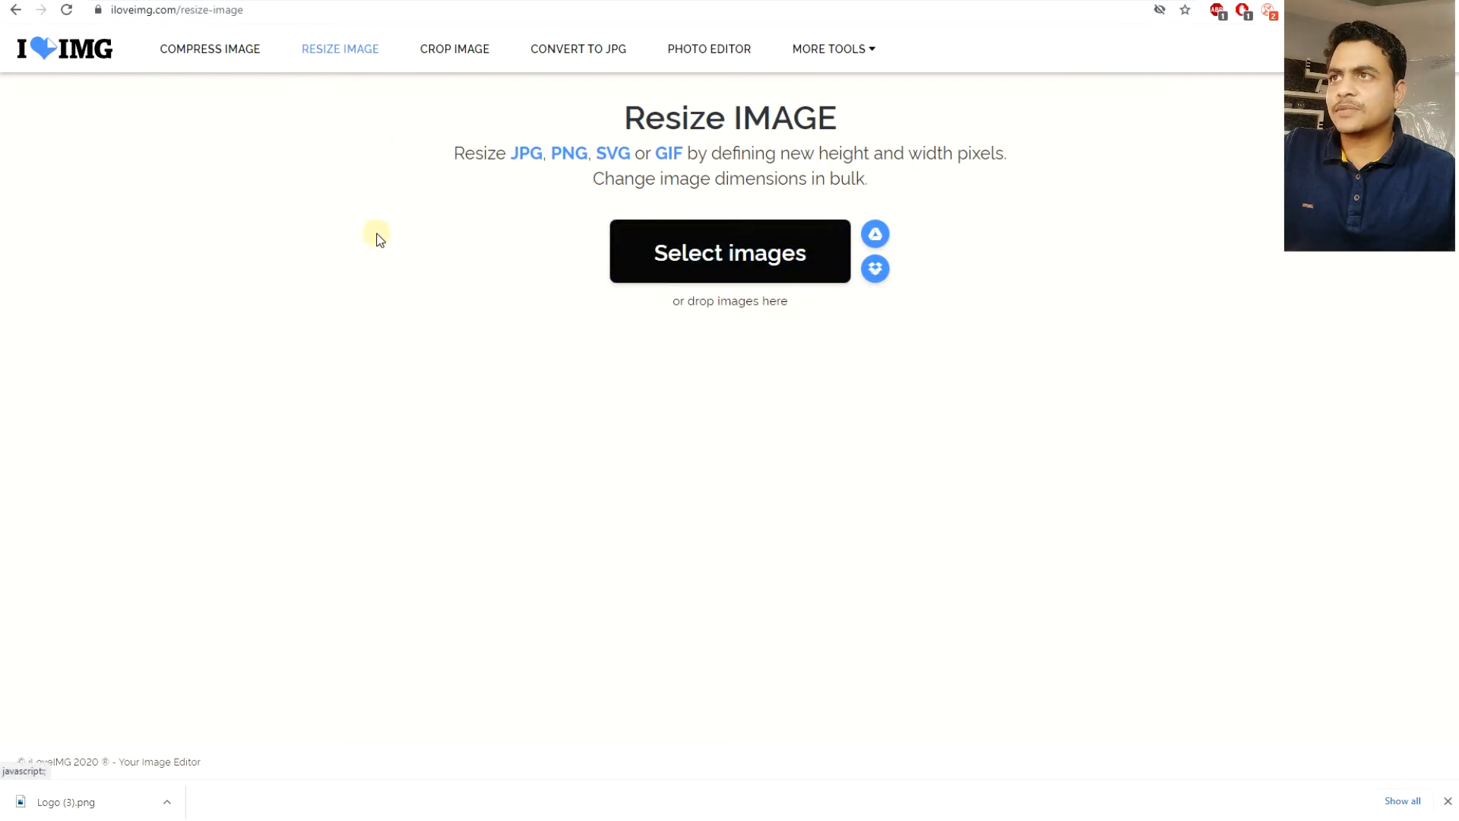
pyautogui.click(192, 94)
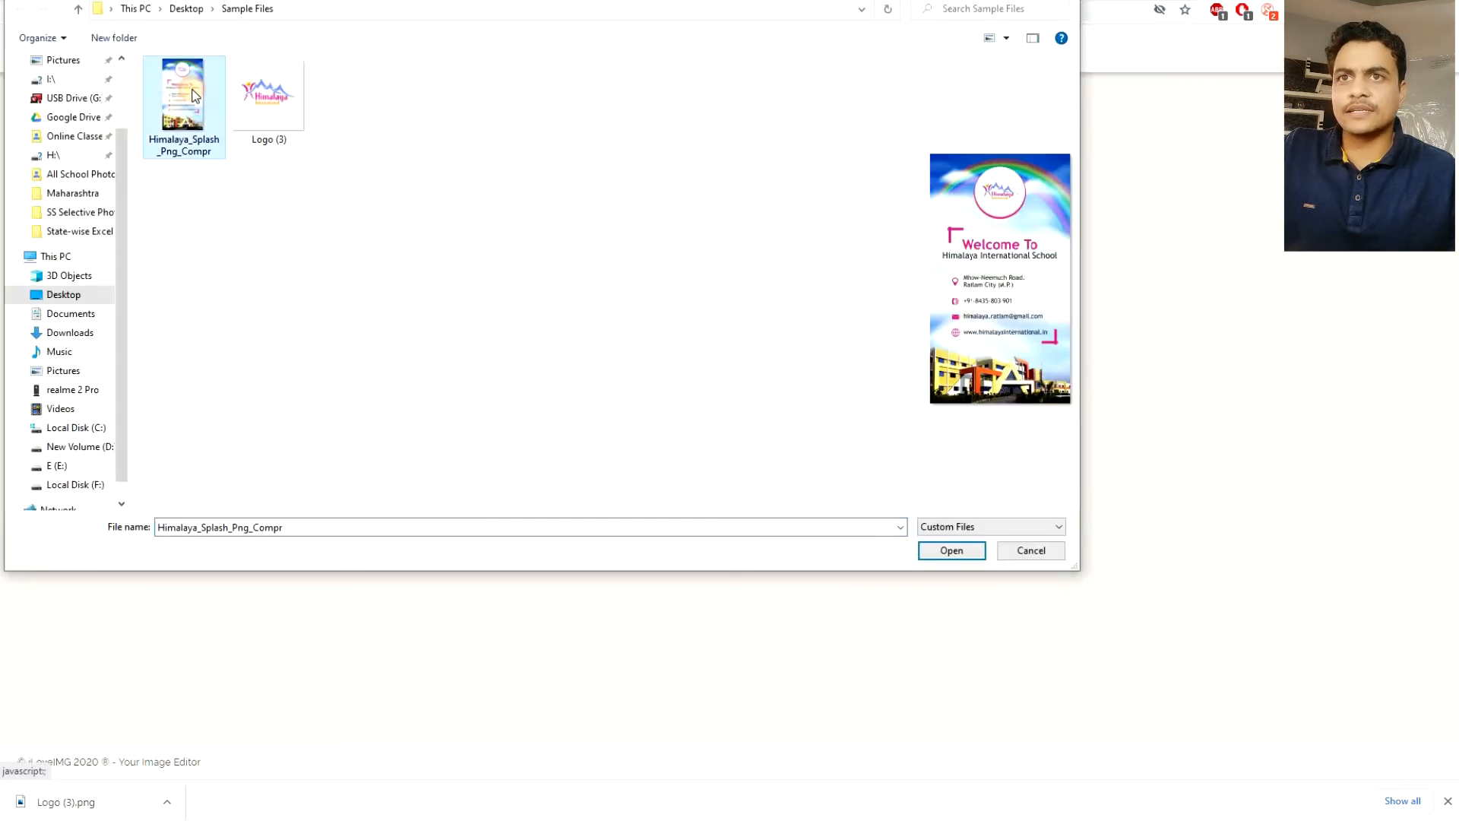
pyautogui.doubleClick(192, 93)
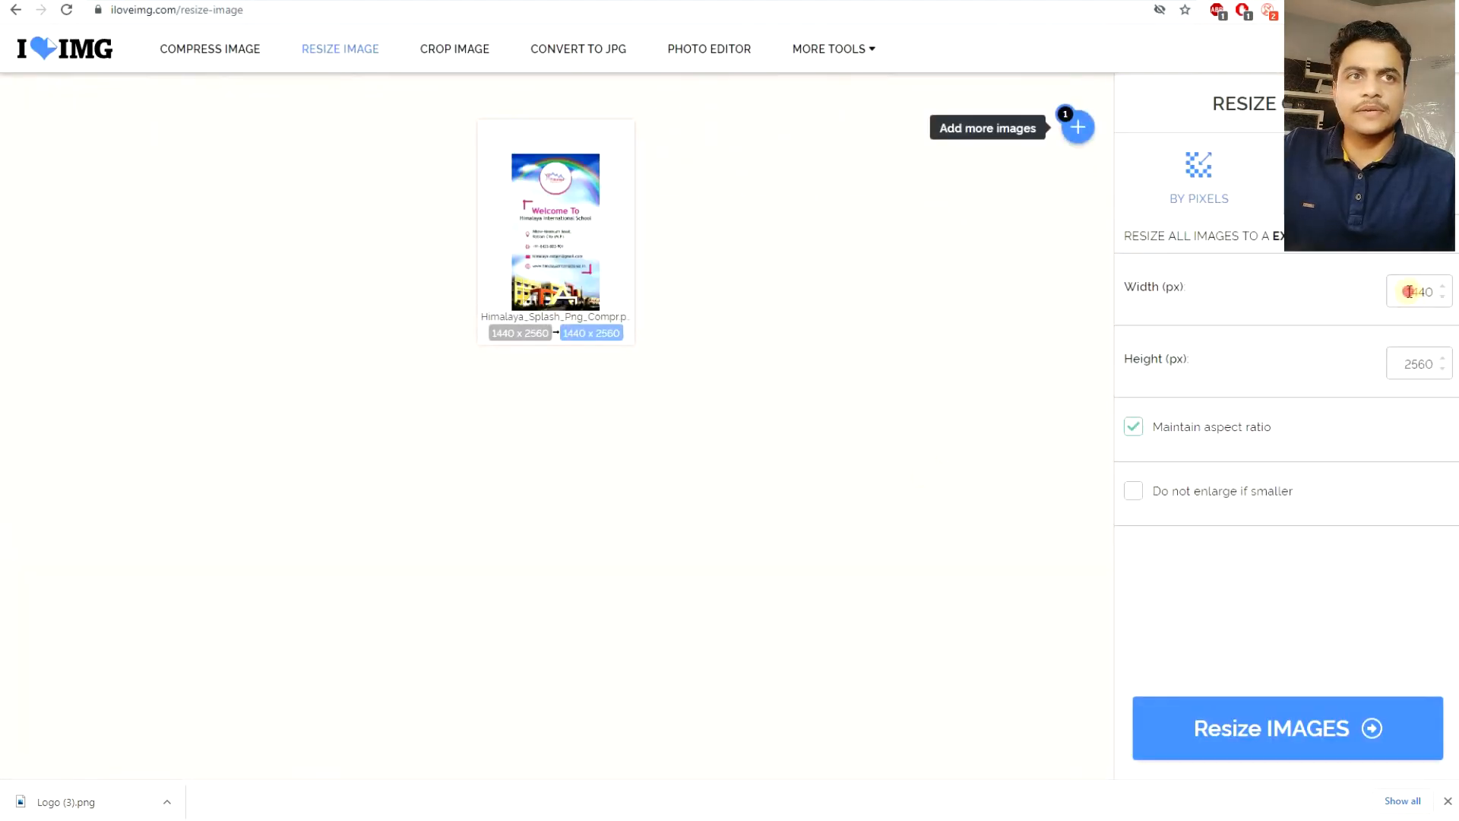
pyautogui.click(1412, 295)
pyautogui.doubleClick(1424, 296)
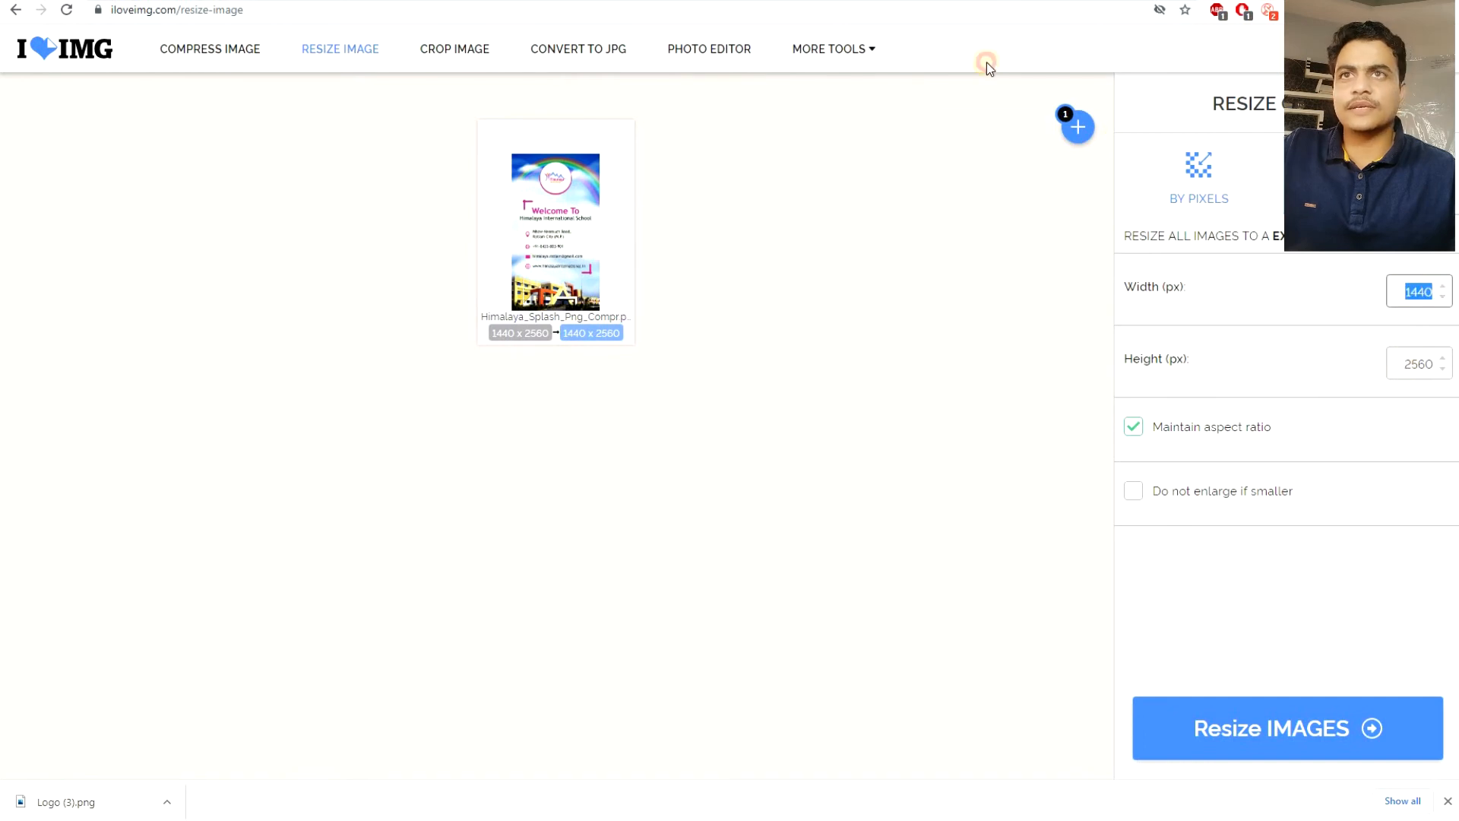
# Check the portal's maximum width, then enter width 1280 and height 1980
pyautogui.click(807, 1)
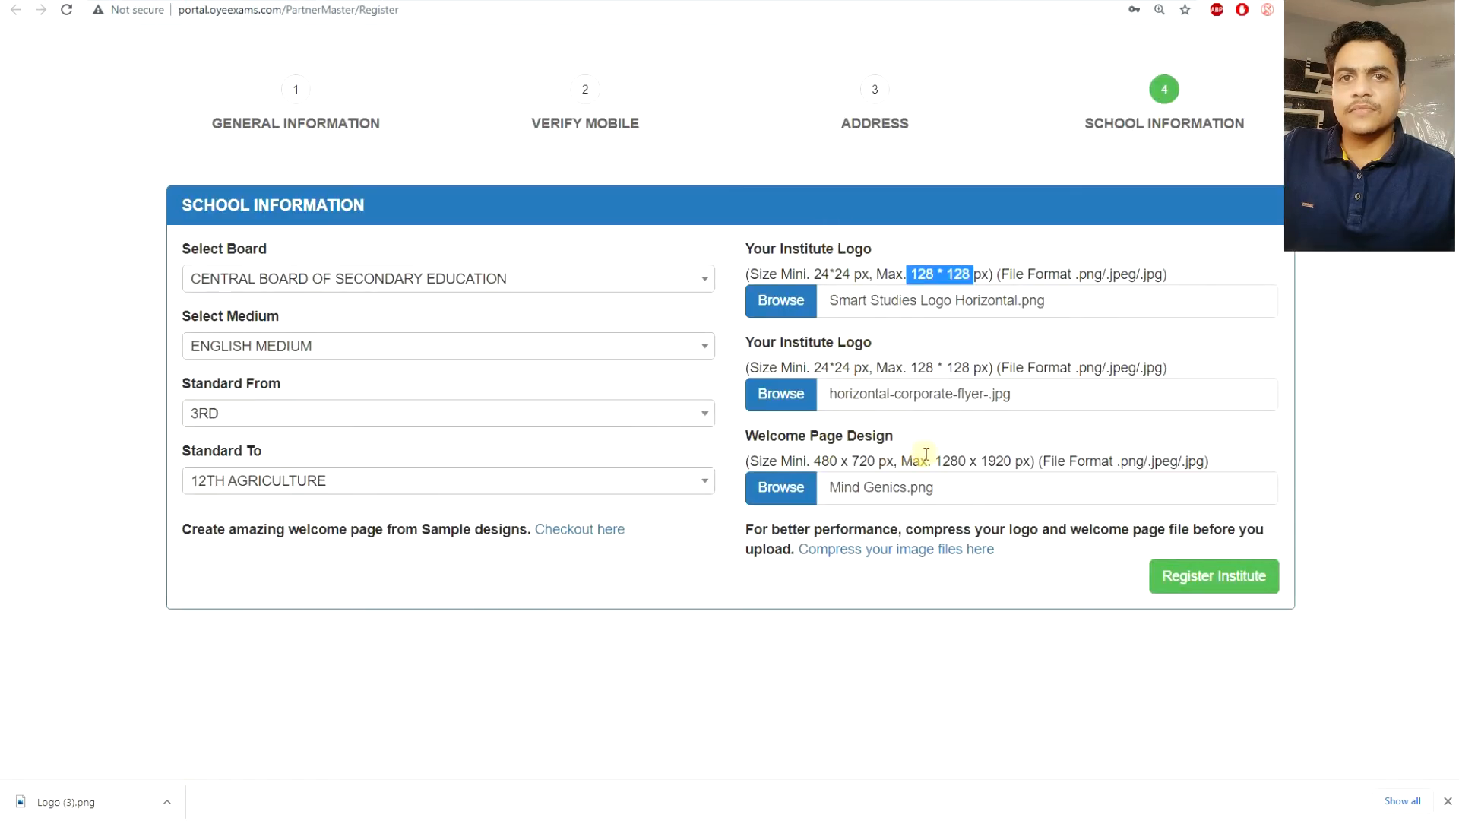
pyautogui.moveTo(942, 460); pyautogui.dragTo(969, 460)
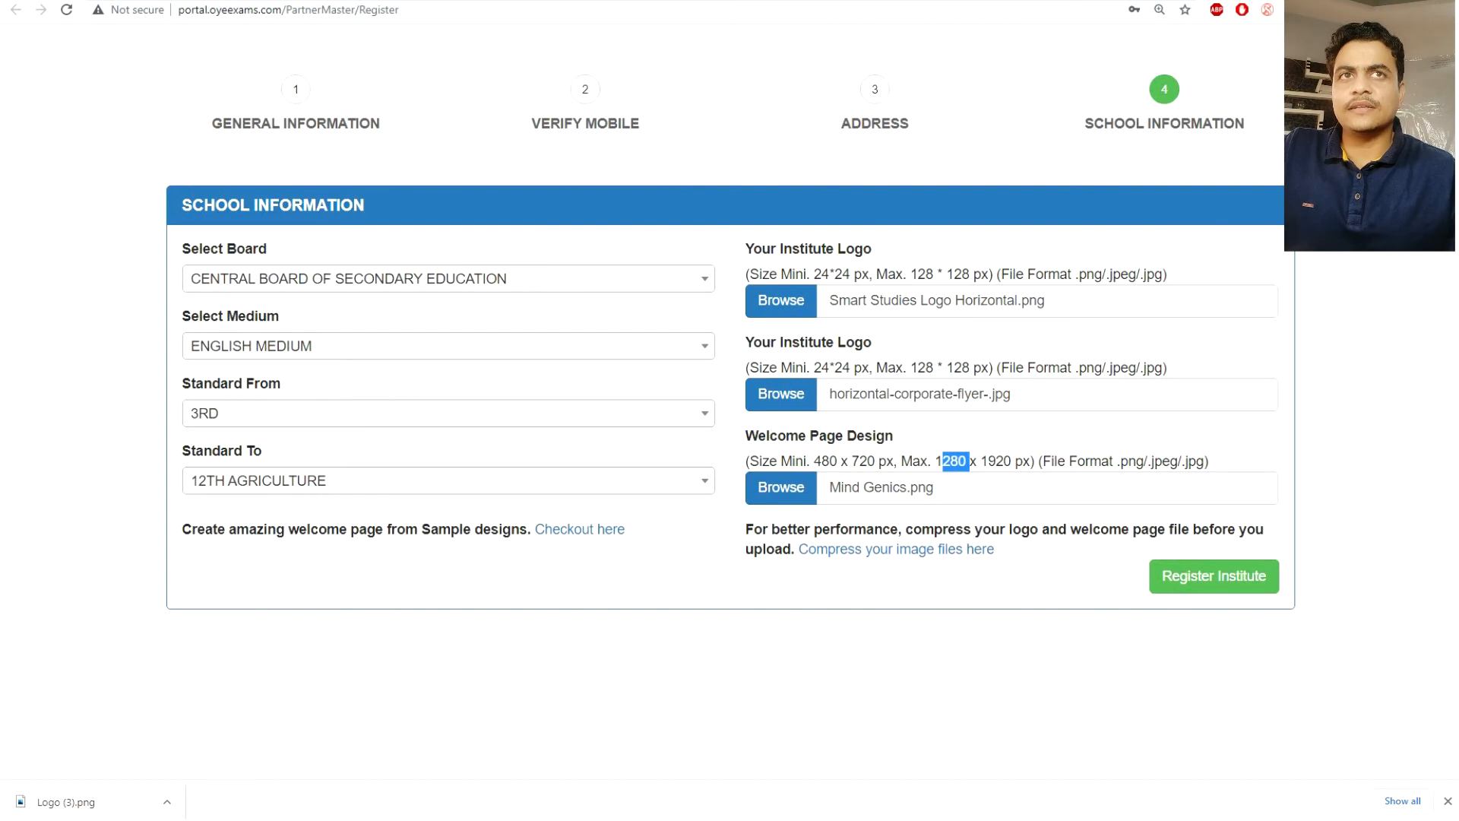
pyautogui.click(1185, 1)
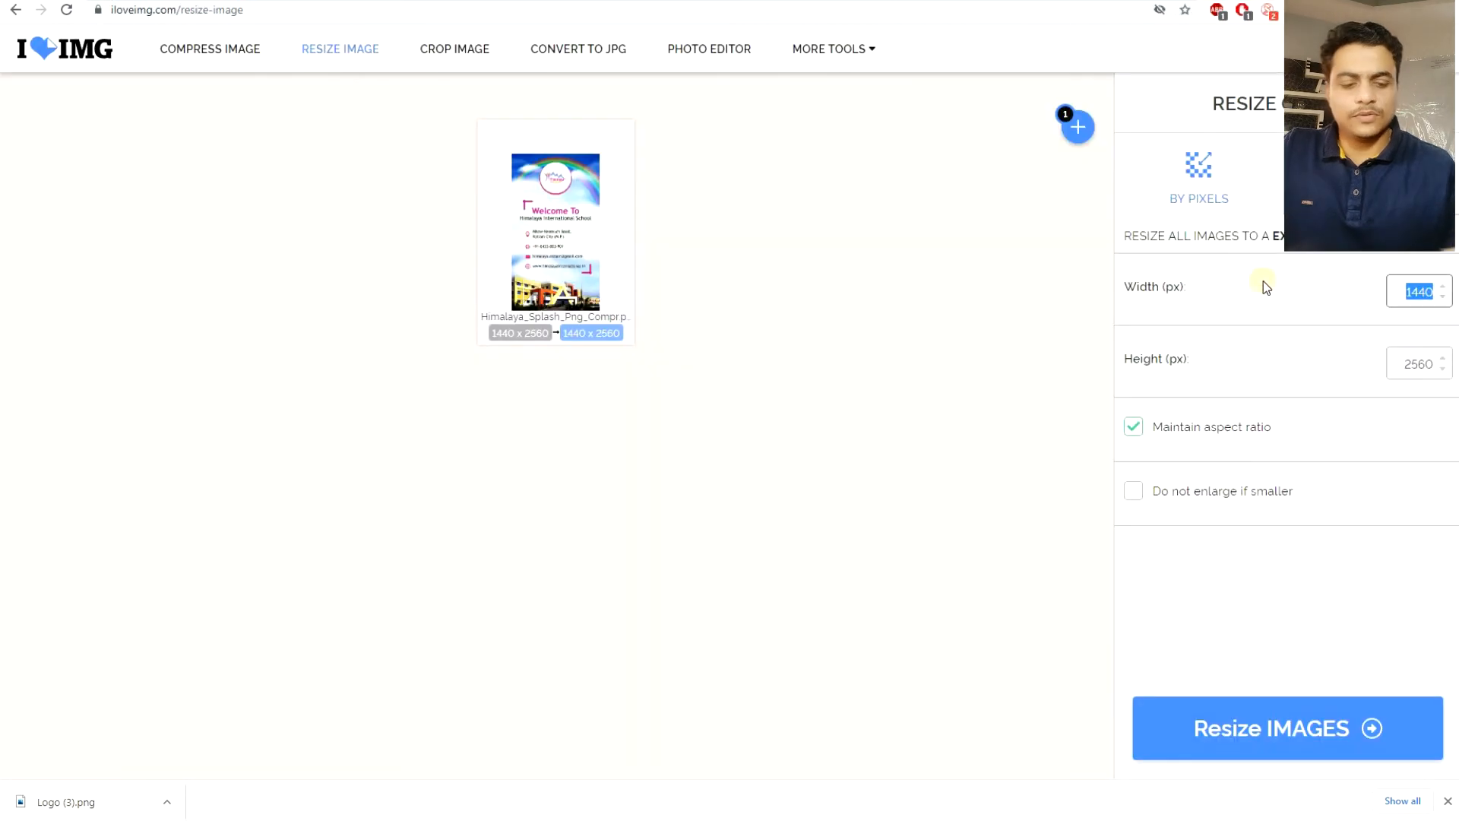
pyautogui.write('1280')
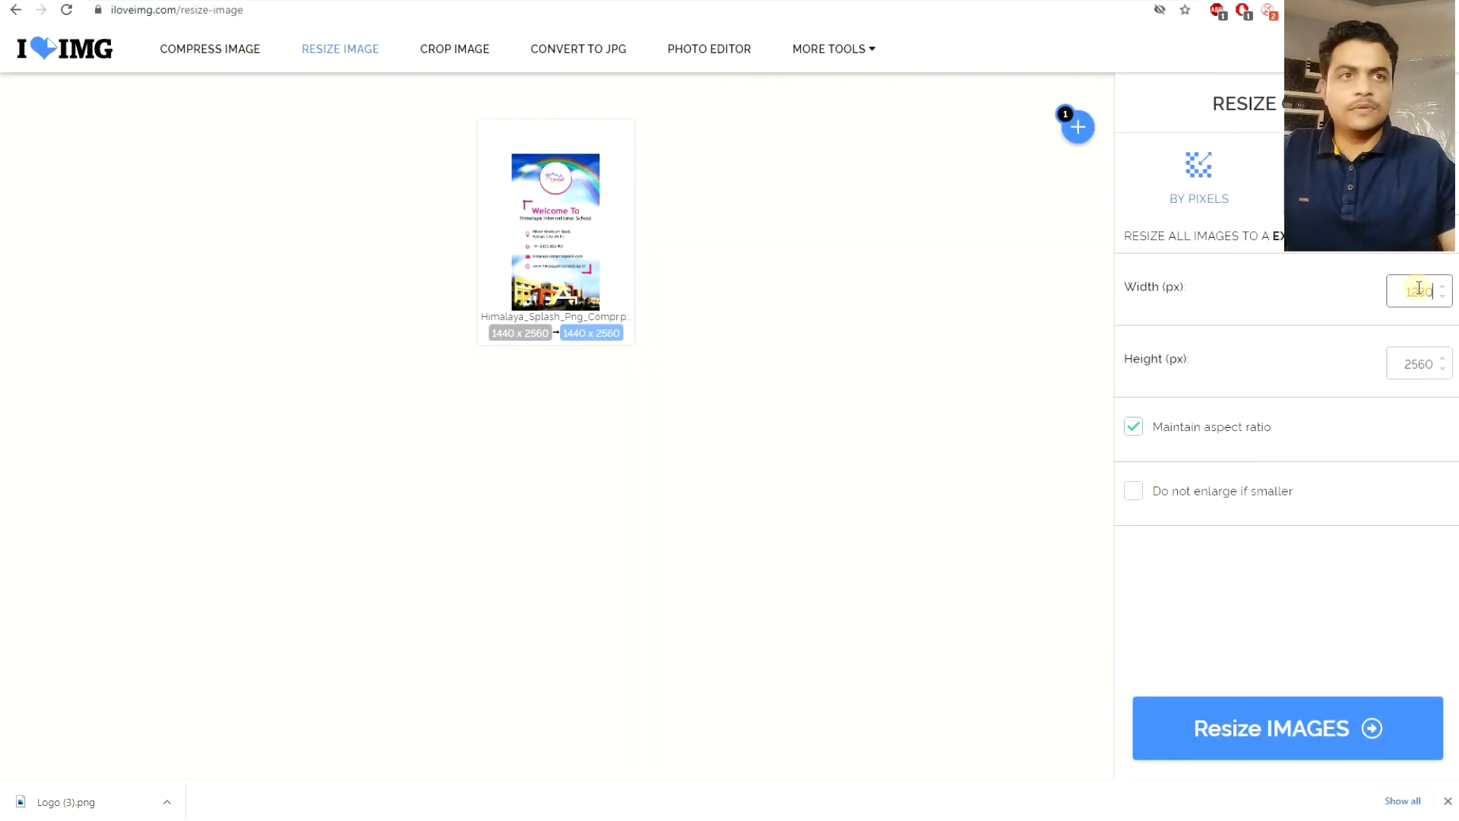
pyautogui.press('Tab')
pyautogui.write('1980')
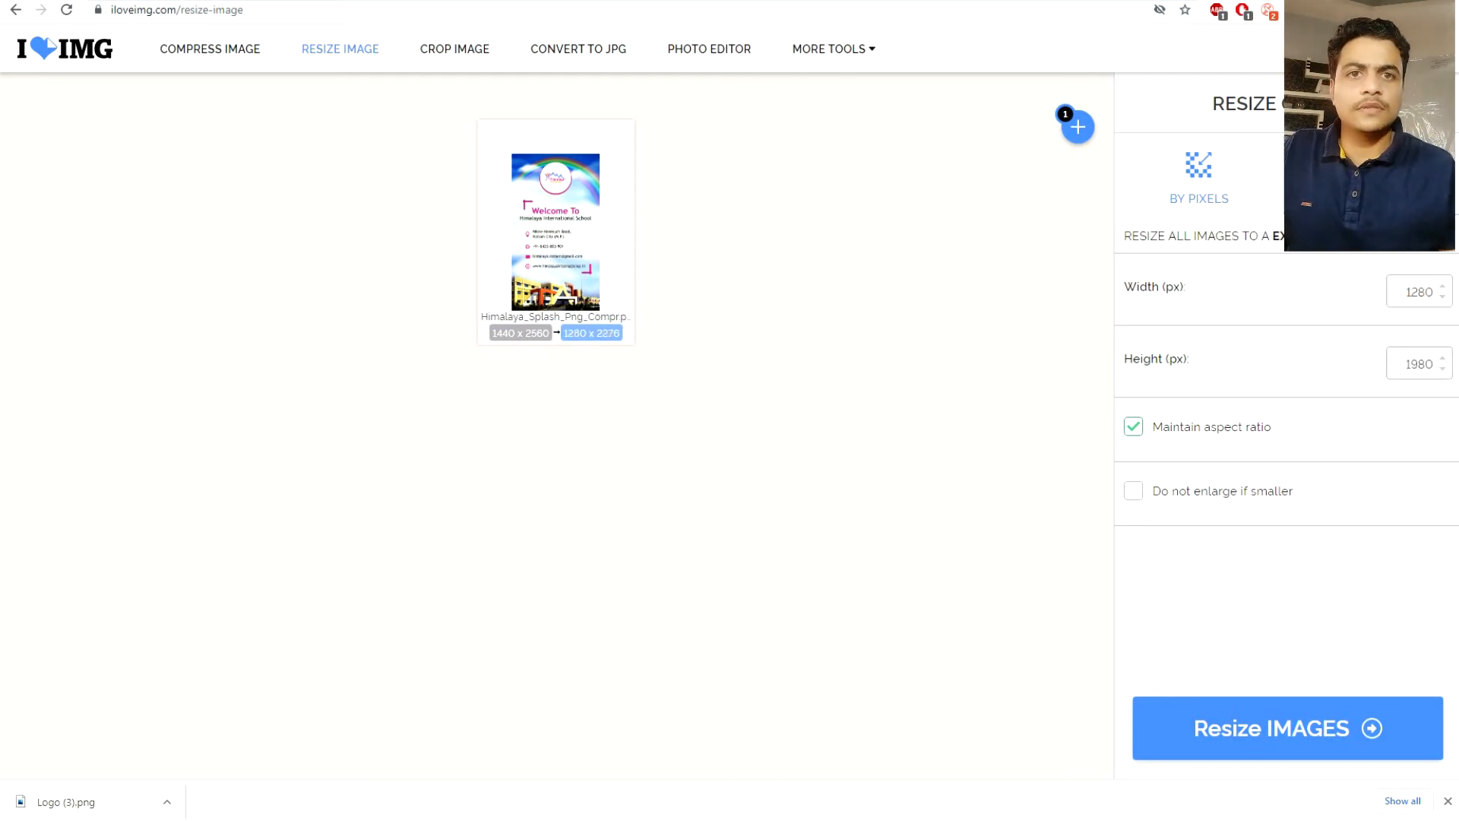
# Correct height to 1920, turn off Maintain aspect ratio, and set width to 1280
pyautogui.hotkey('ctrl', 'shift', 'Tab')
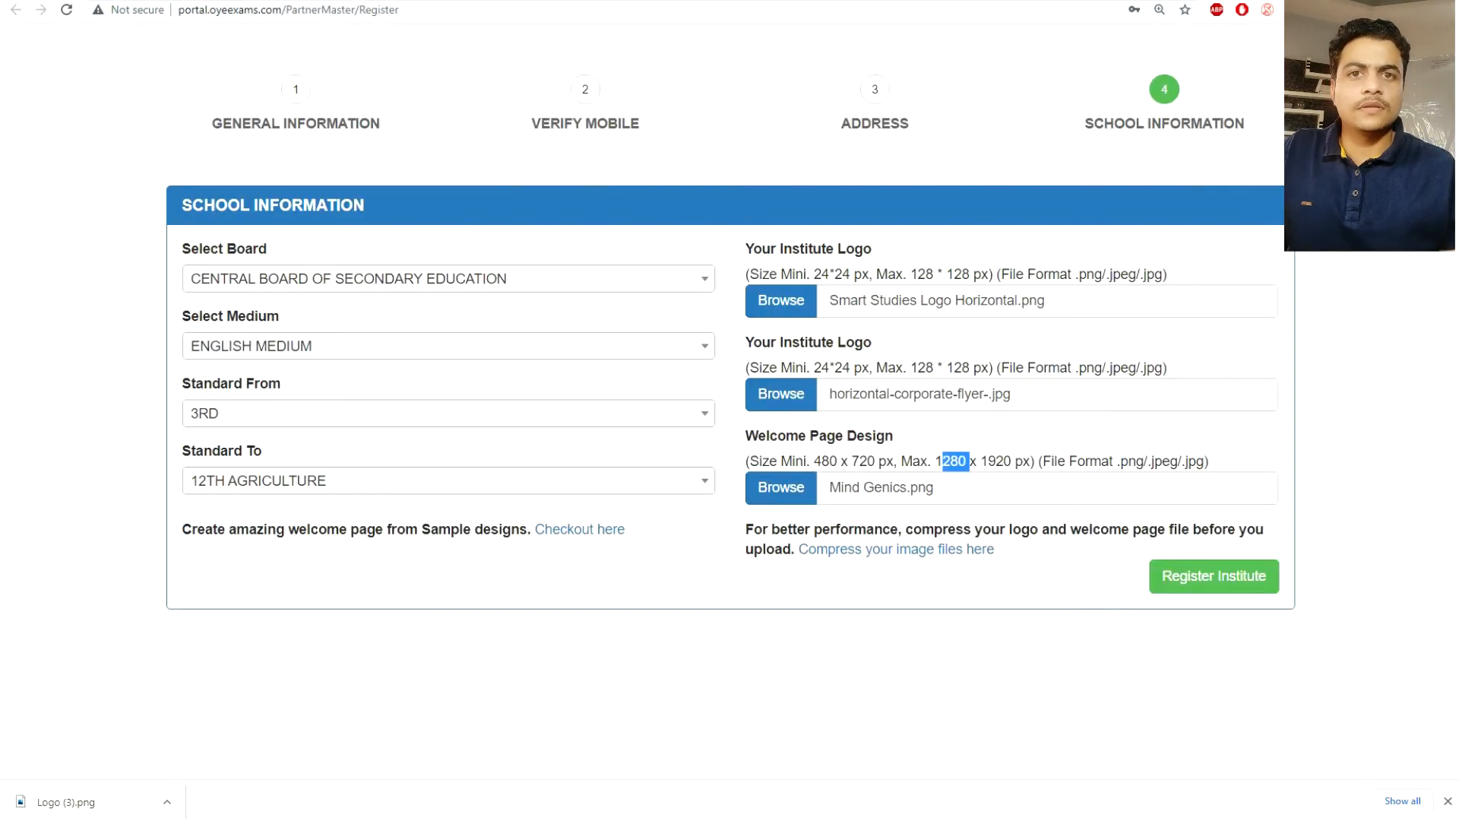
pyautogui.click(998, 462)
pyautogui.hotkey('ctrl', 'Tab')
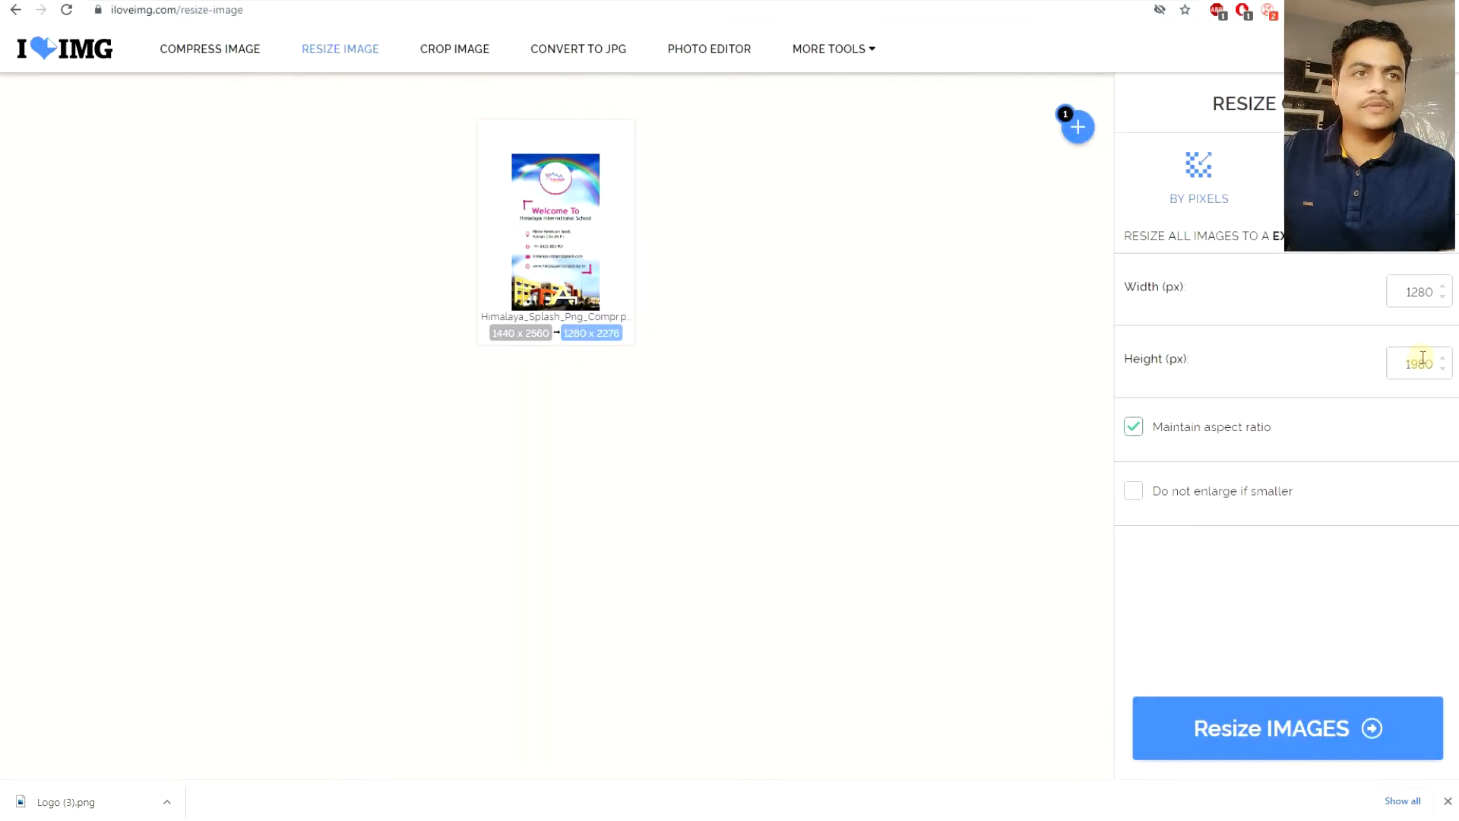
pyautogui.doubleClick(1424, 364)
pyautogui.write('1920')
pyautogui.press('Tab')
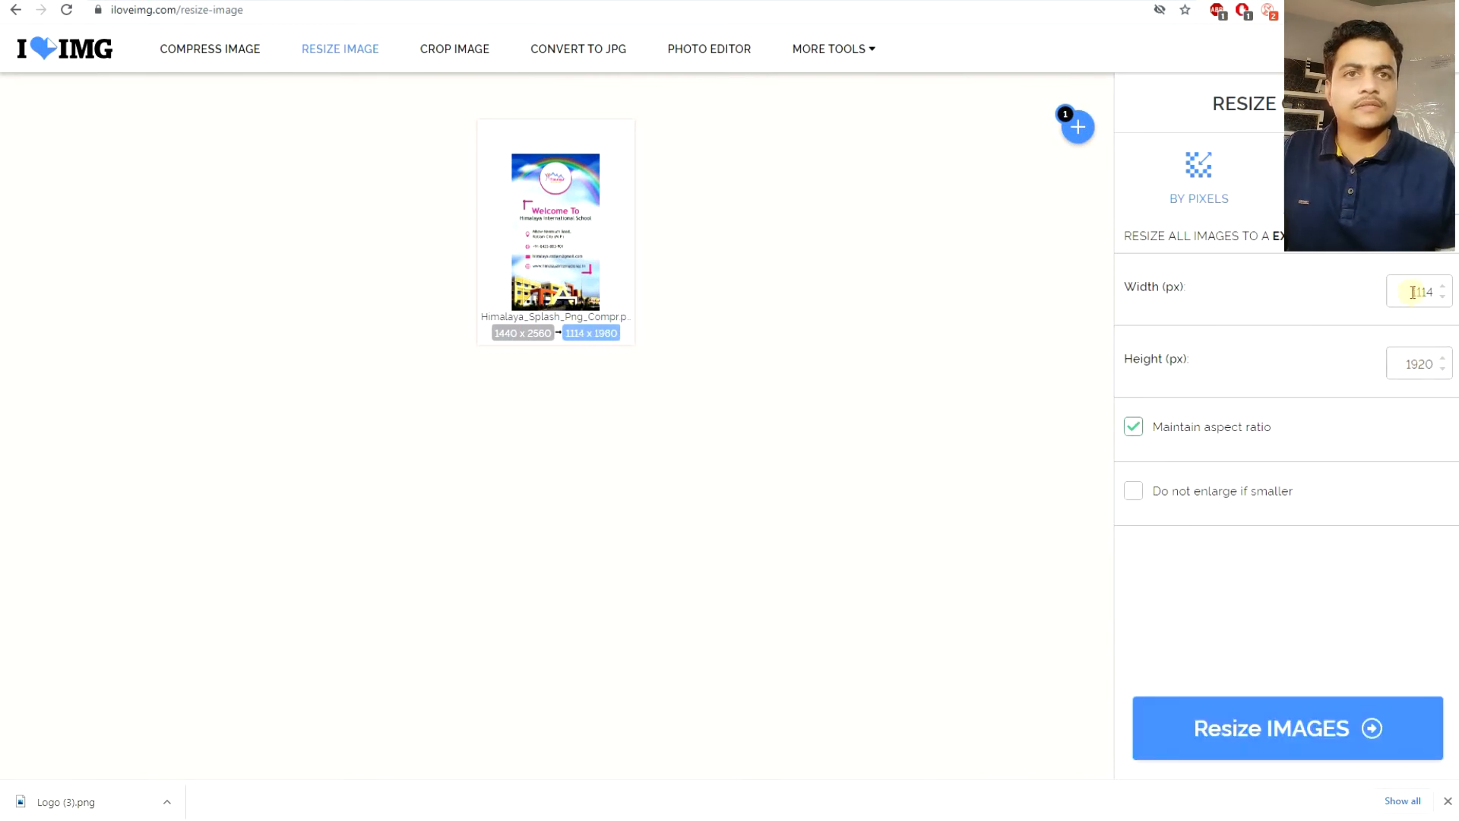
pyautogui.moveTo(1412, 293); pyautogui.dragTo(1453, 290)
pyautogui.click(1132, 435)
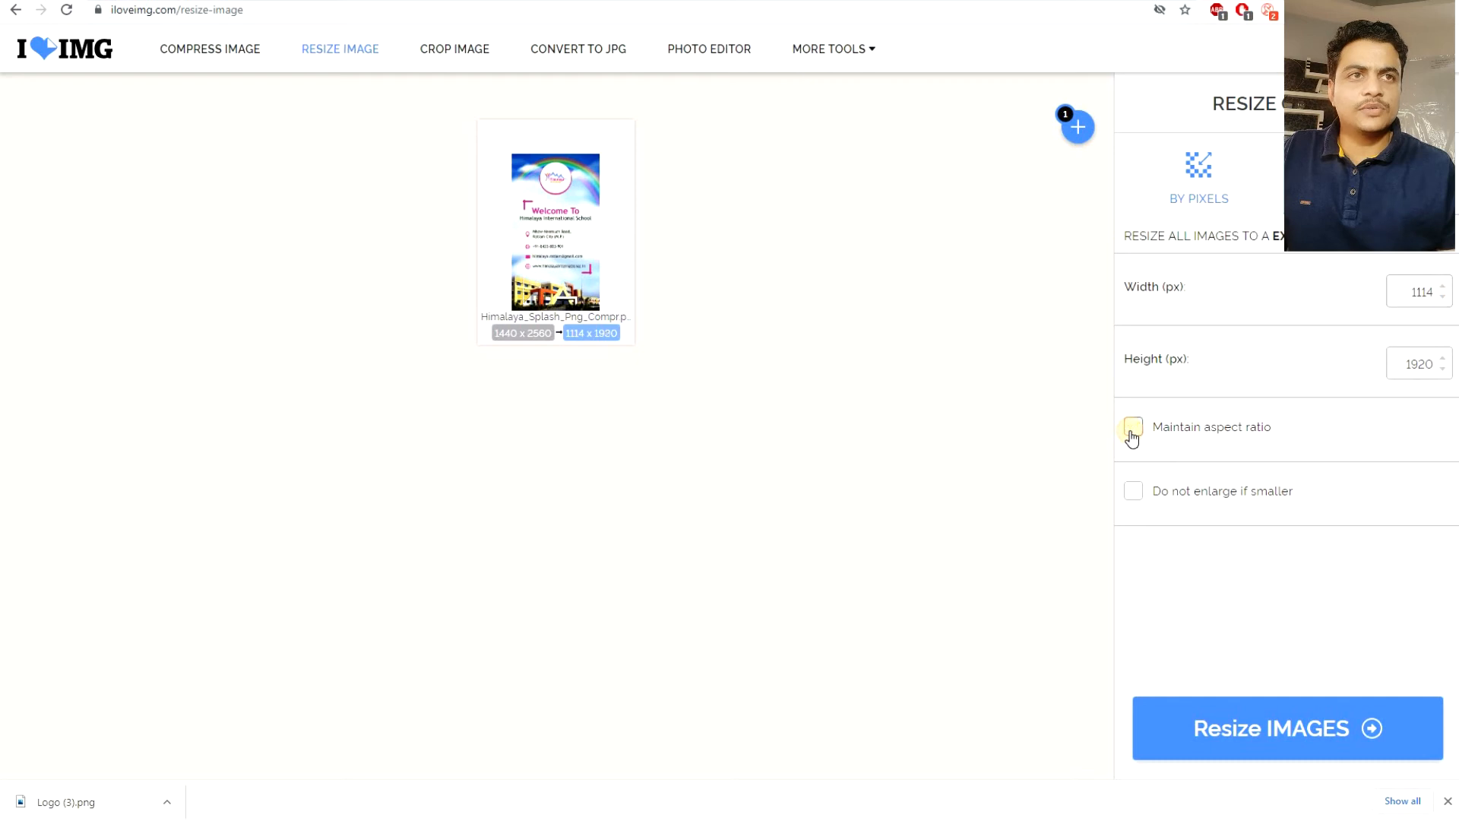
pyautogui.doubleClick(1403, 293)
pyautogui.write('128')
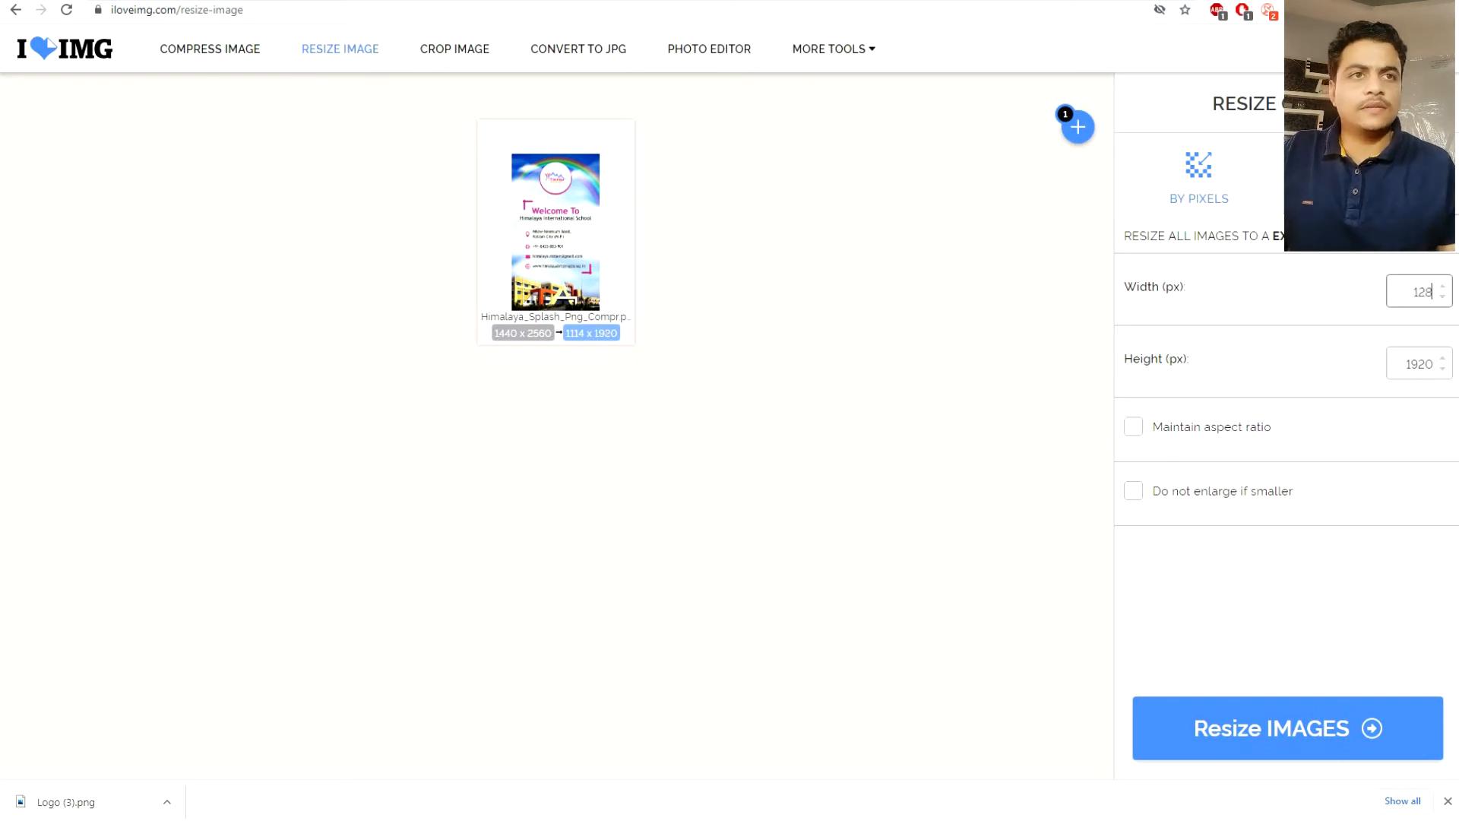
pyautogui.write('0')
pyautogui.press('Tab')
pyautogui.press('Tab')
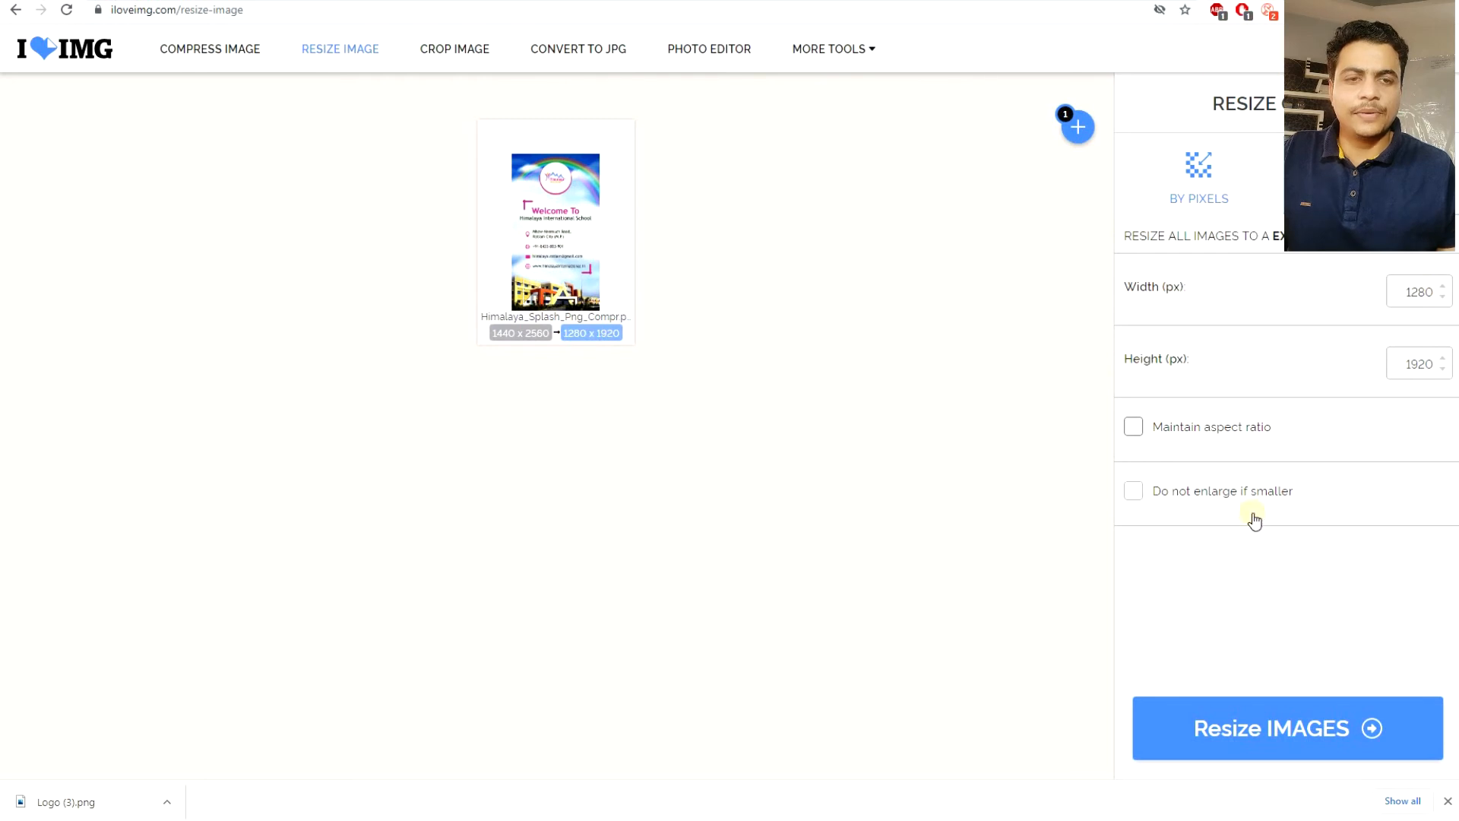
# Resize the splash image to 1280 x 1920 and follow the portal's image compression link
pyautogui.click(1252, 729)
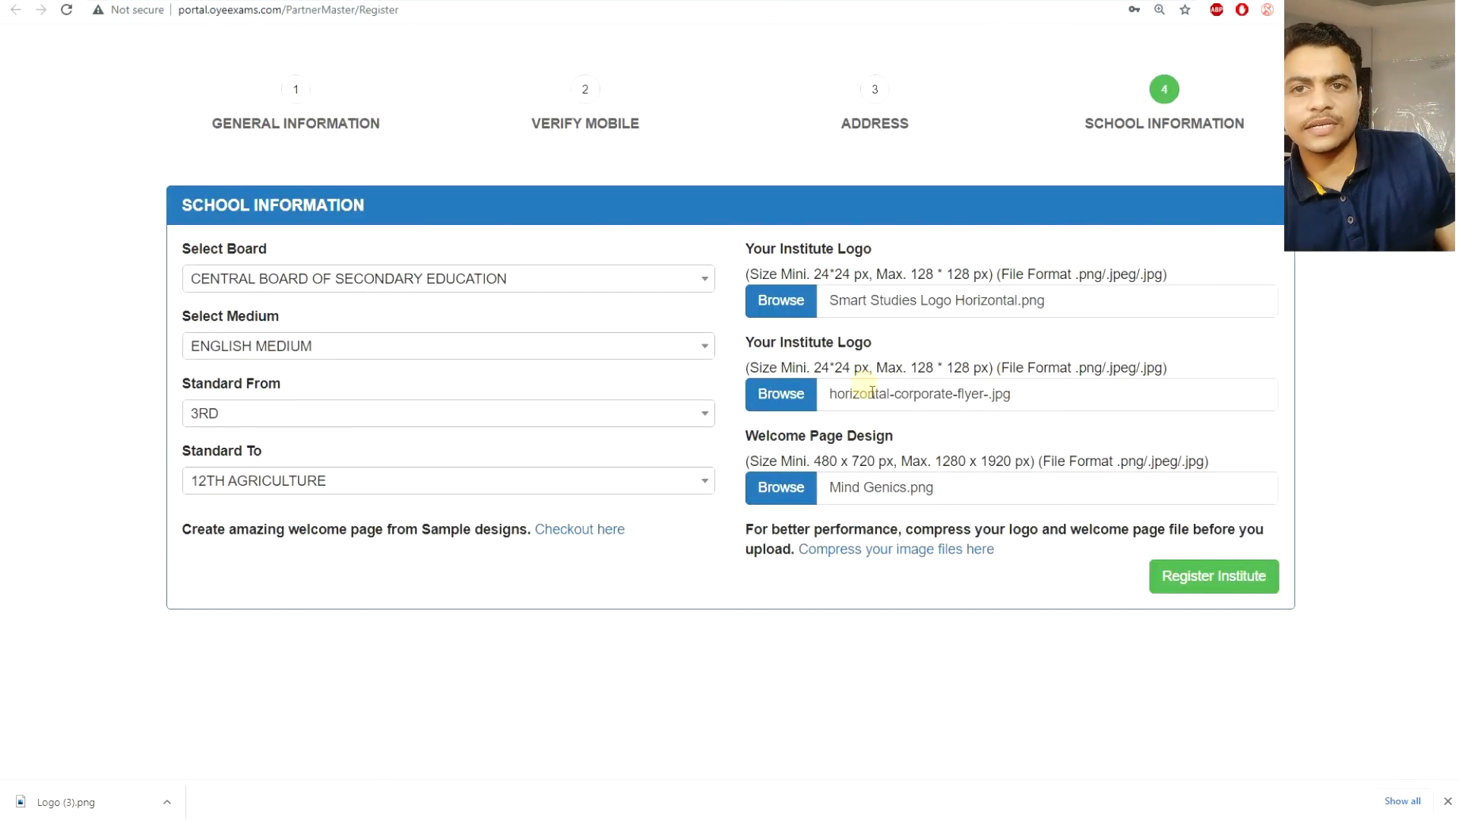
pyautogui.moveTo(848, 529); pyautogui.dragTo(1201, 529)
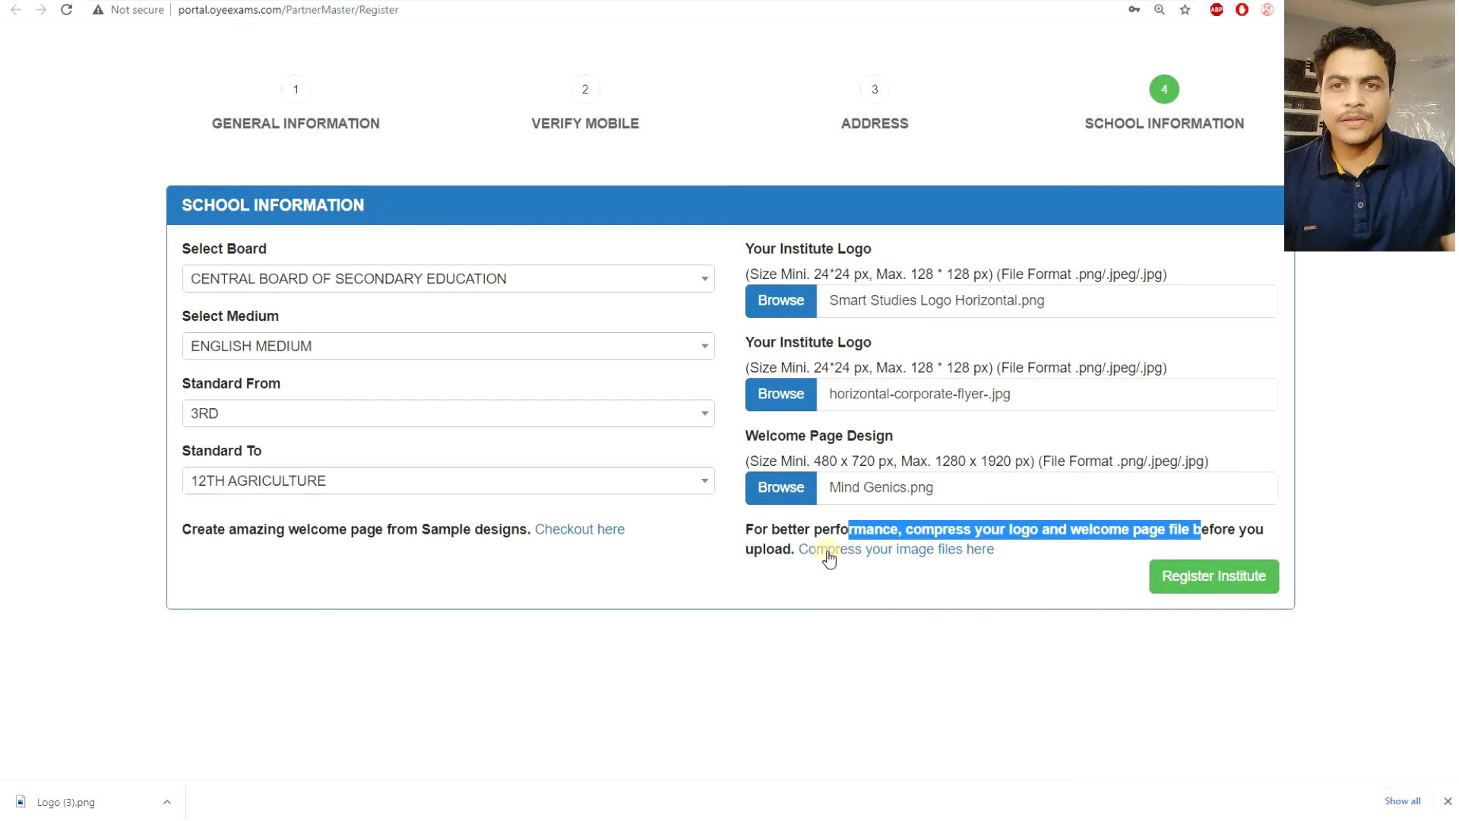
pyautogui.click(868, 557)
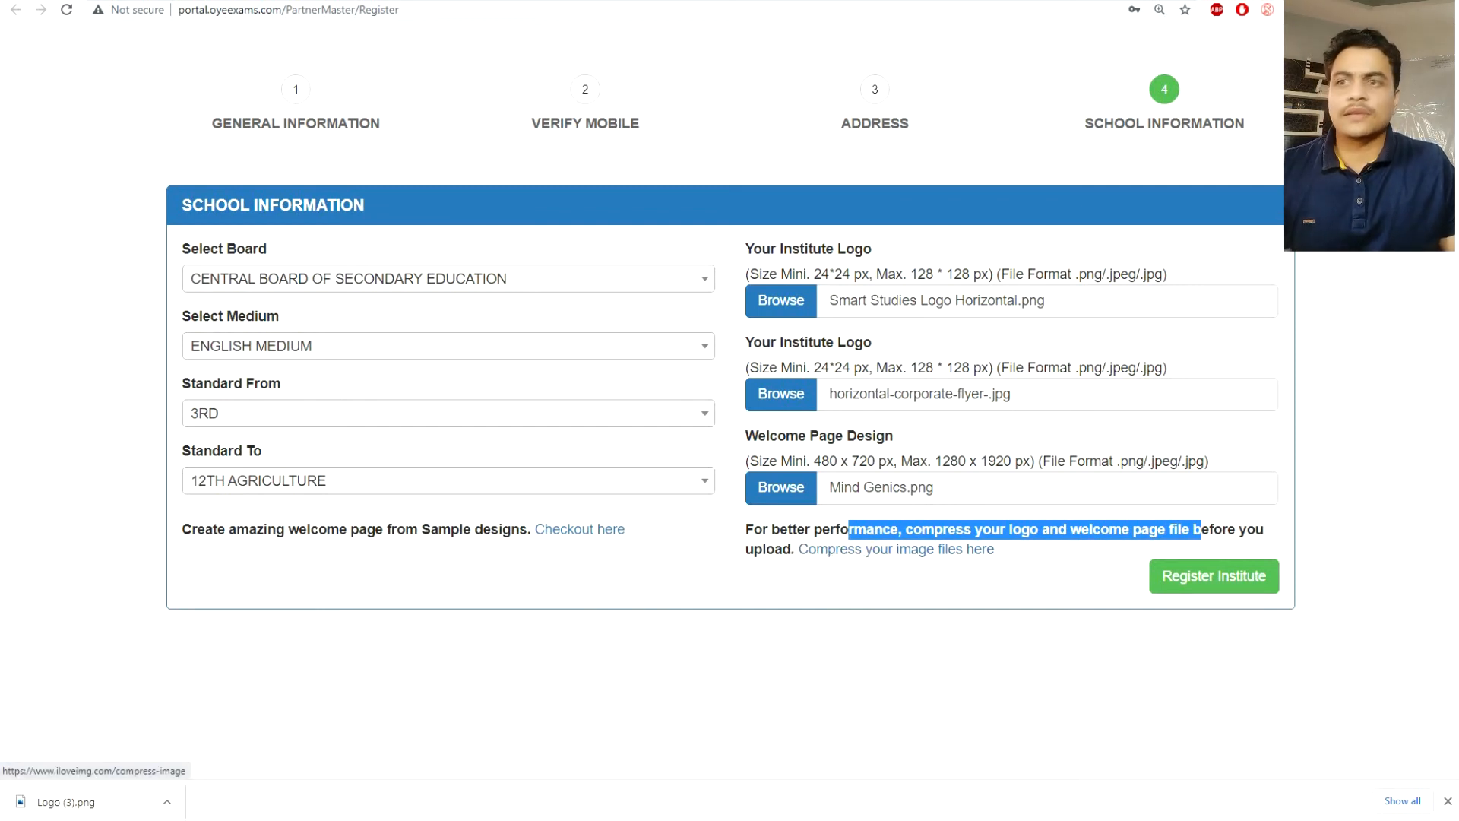
pyautogui.click(867, 2)
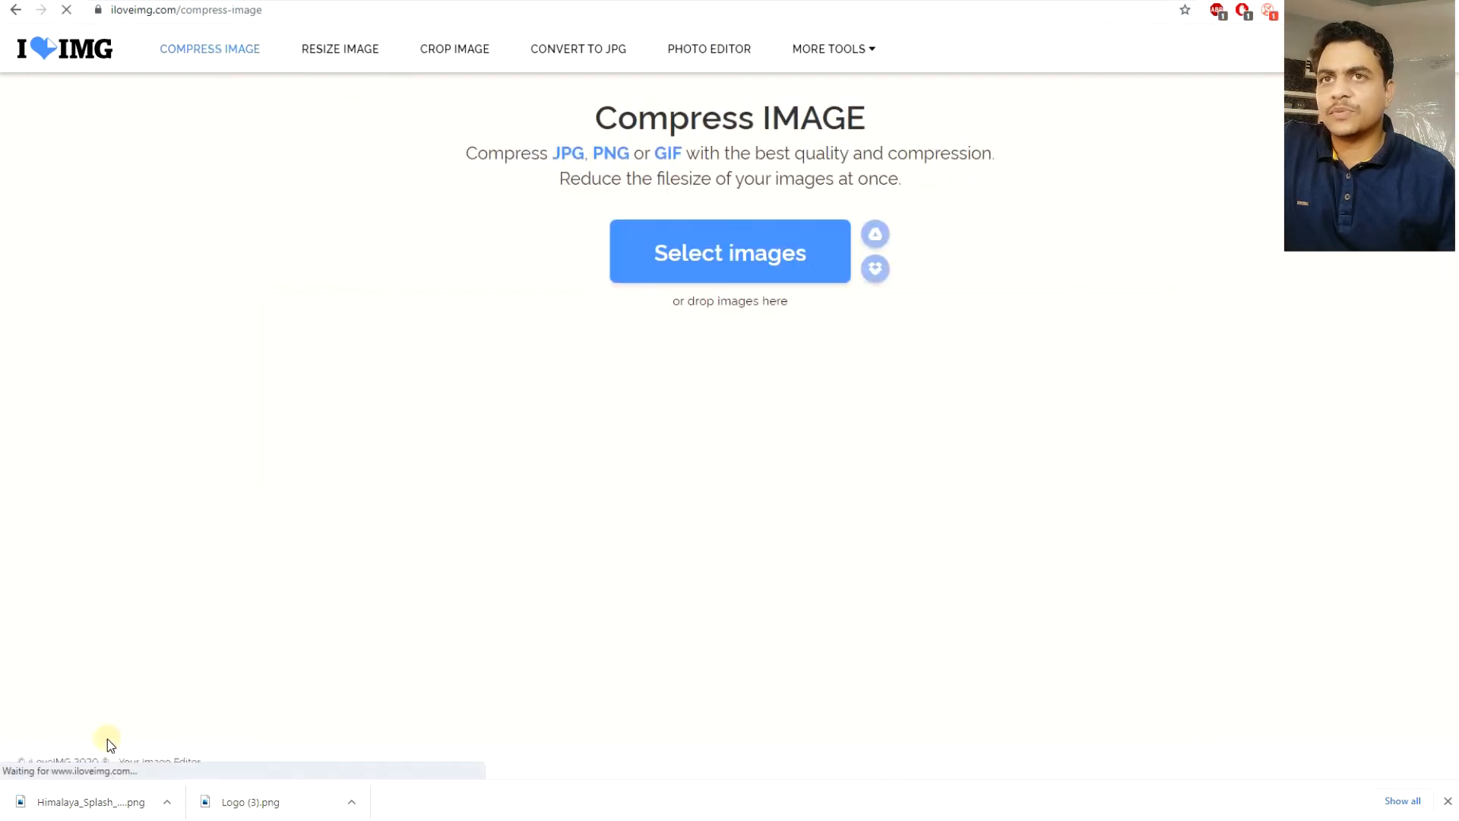
# Compress the resized Himalaya_Splash_Png_Compr image from Downloads in iLoveIMG
pyautogui.click(676, 271)
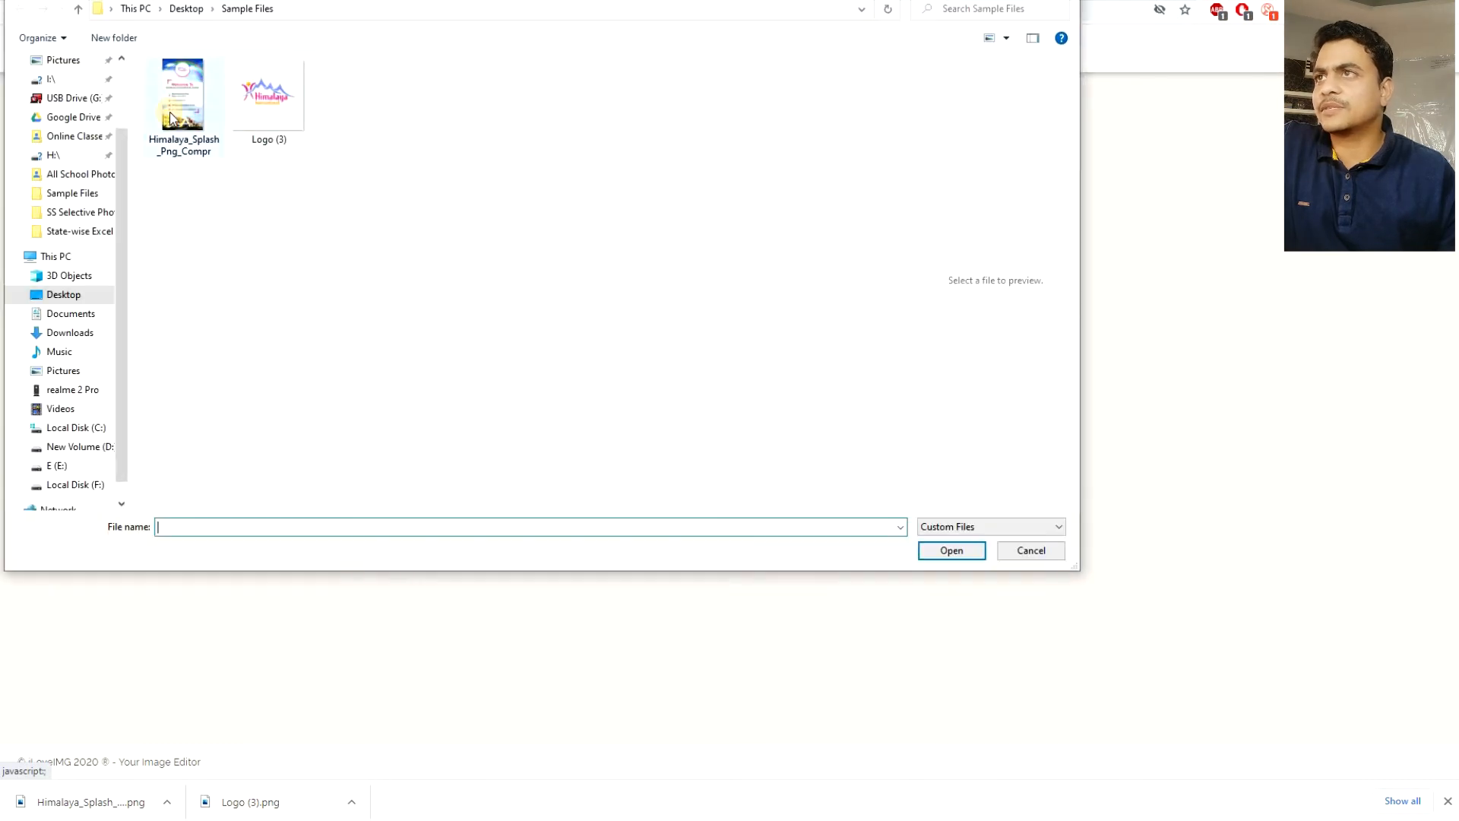
pyautogui.scroll(2, 122, 73)
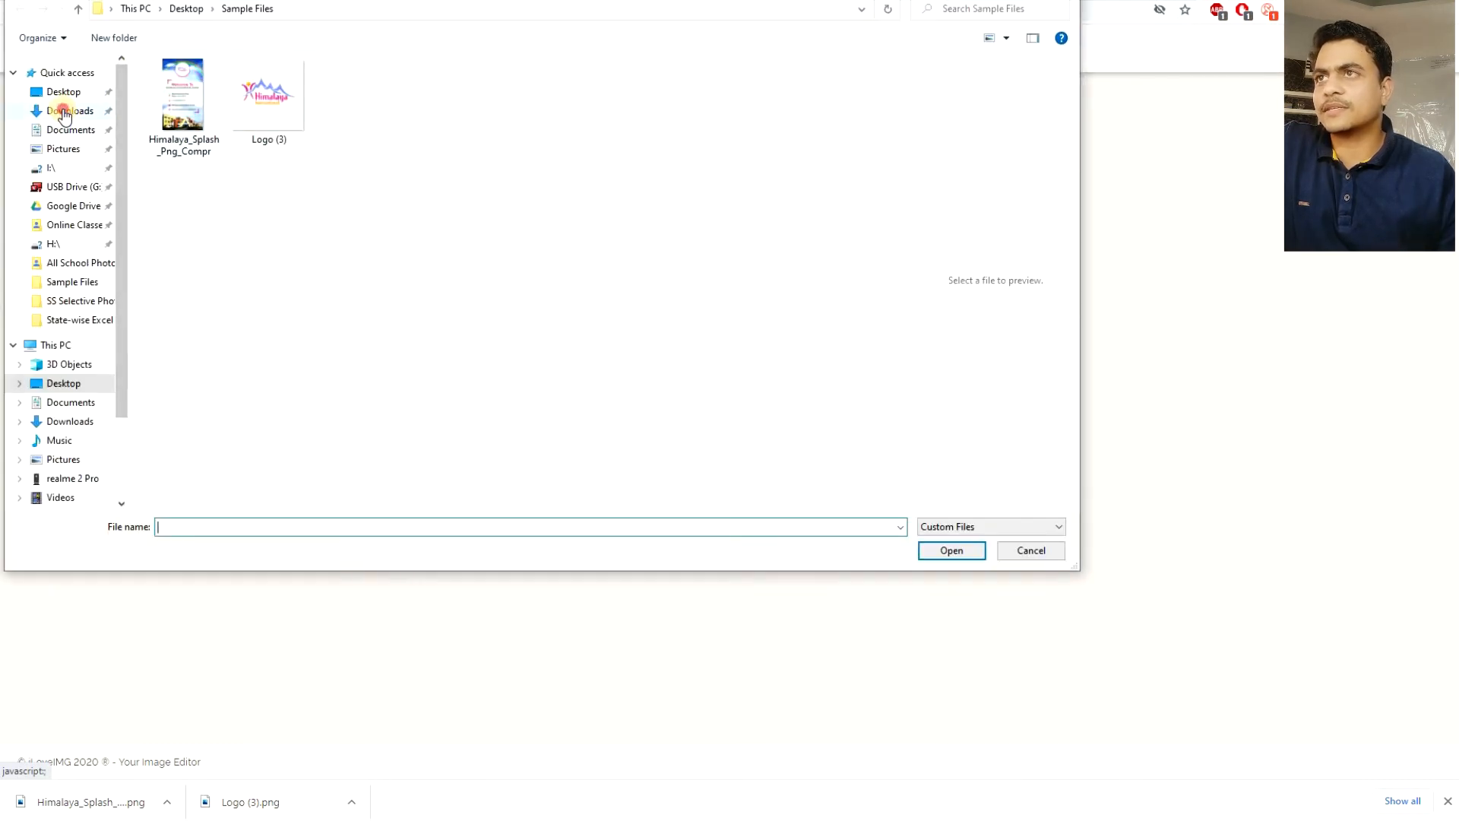
pyautogui.click(66, 111)
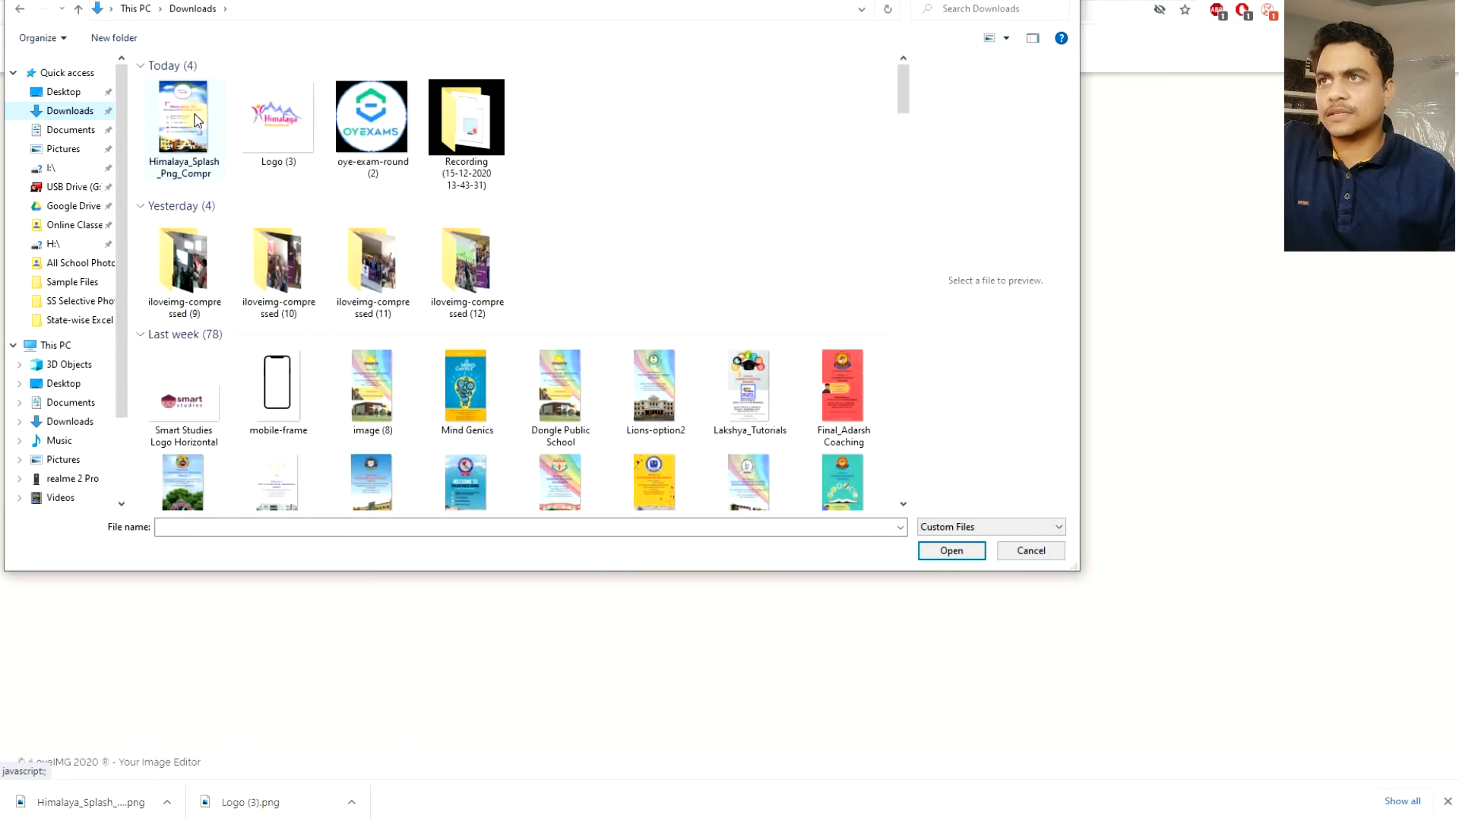
pyautogui.click(180, 85)
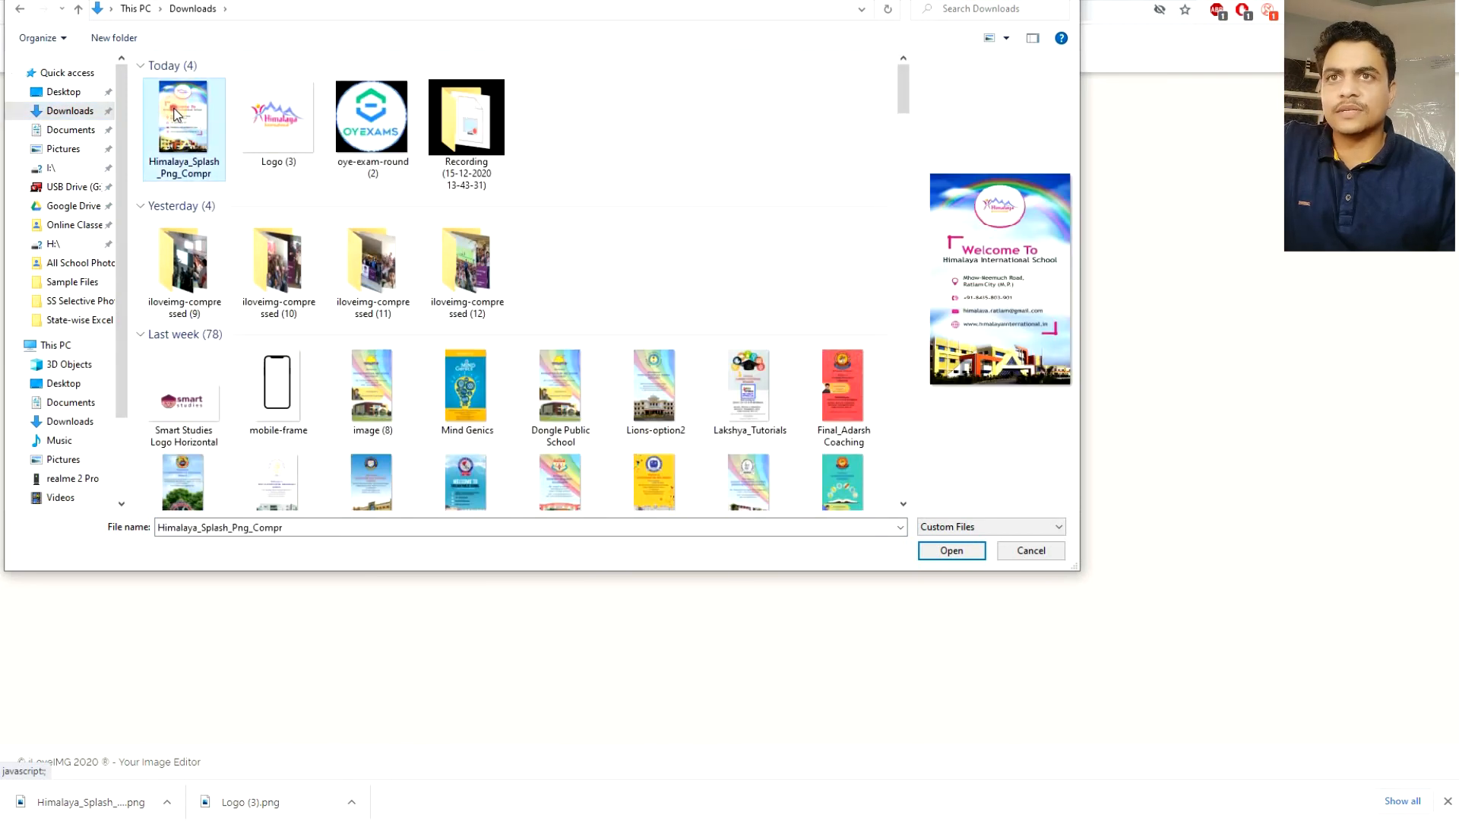
pyautogui.doubleClick(174, 114)
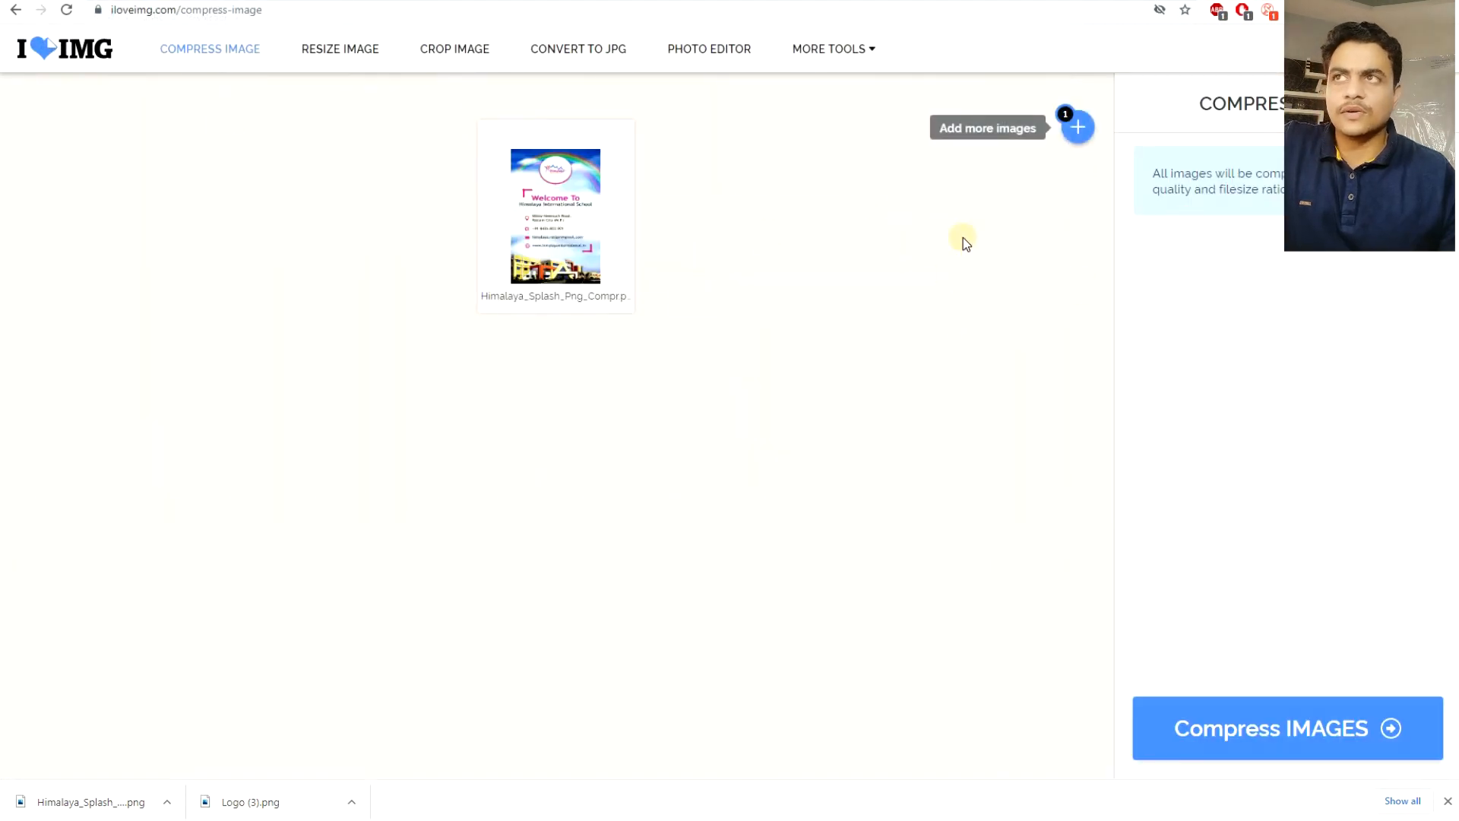
pyautogui.click(1269, 729)
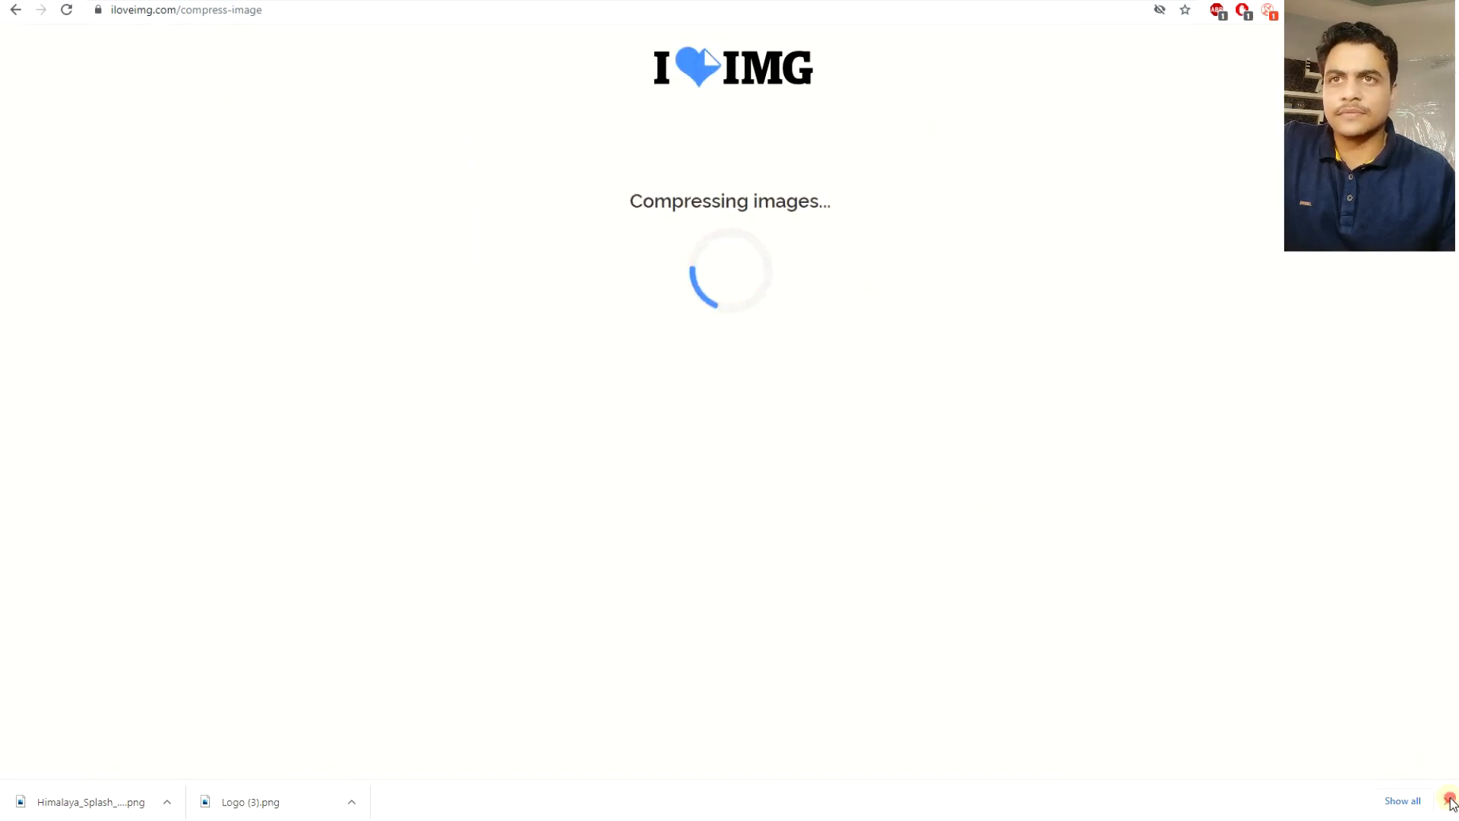
pyautogui.click(1447, 800)
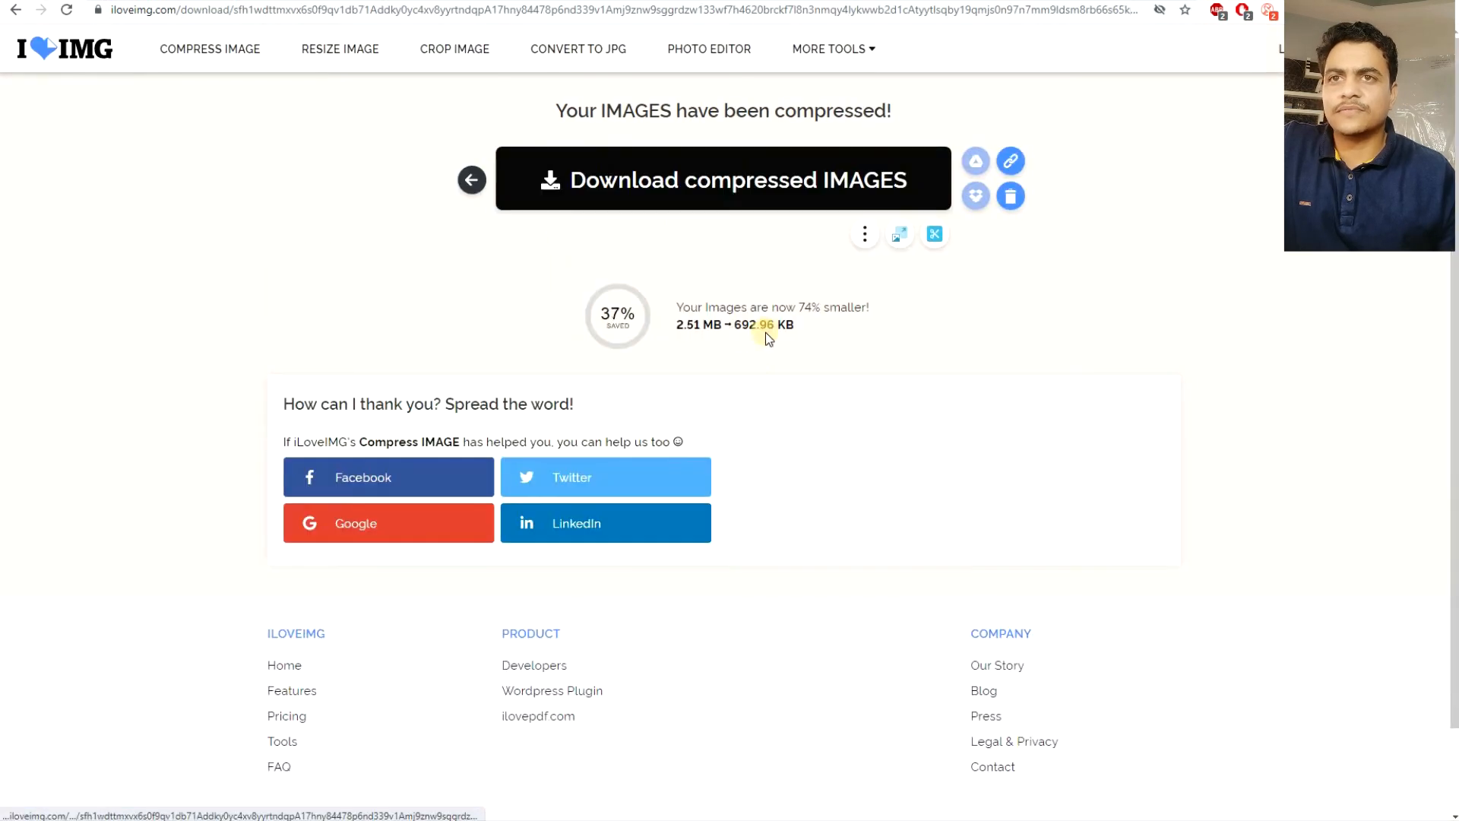
# Download the 692.96 KB compressed splash image and copy it into Sample Files
pyautogui.moveTo(692, 325); pyautogui.dragTo(786, 323)
pyautogui.click(757, 322)
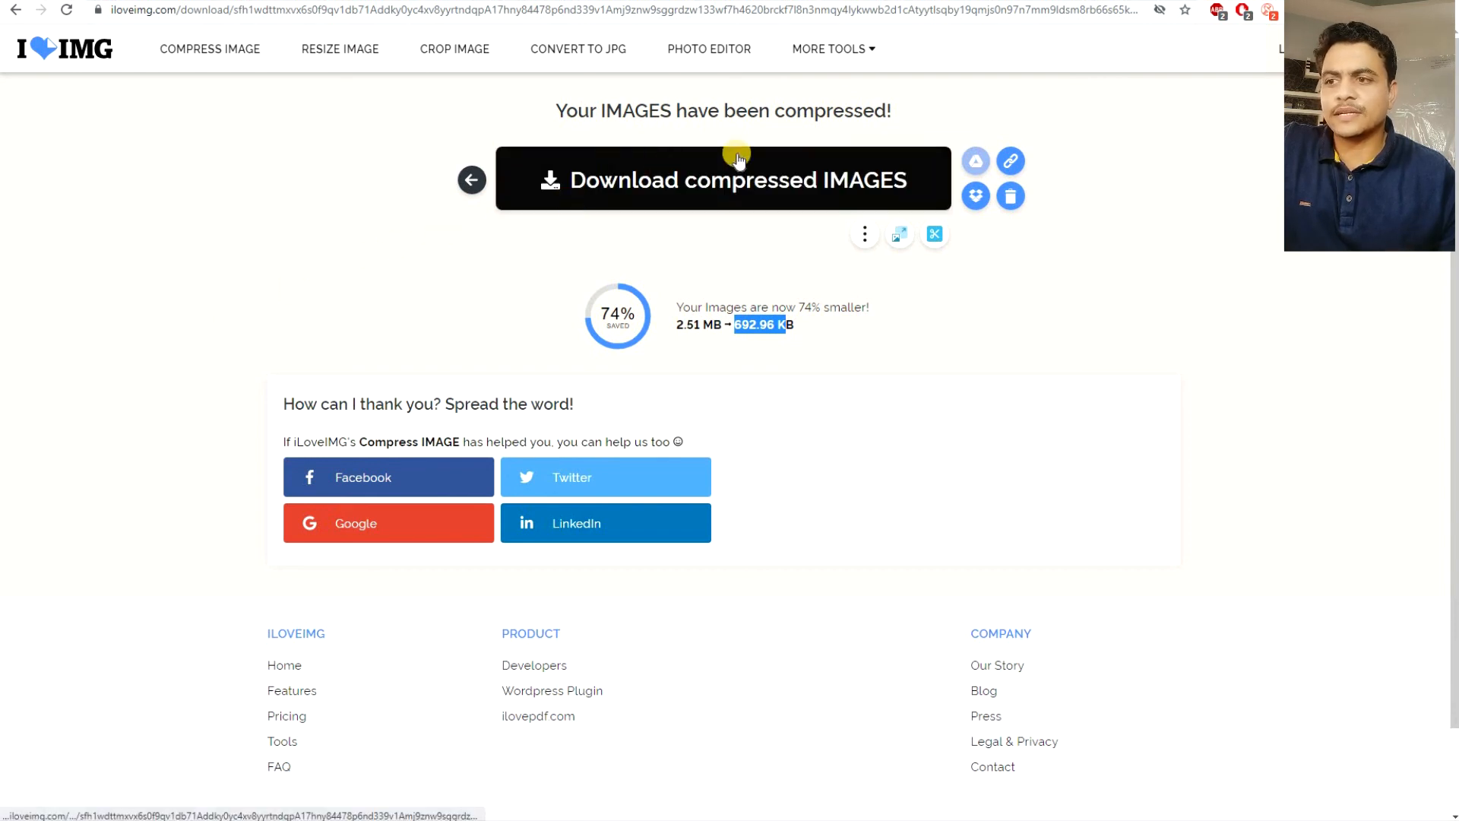
pyautogui.click(604, 195)
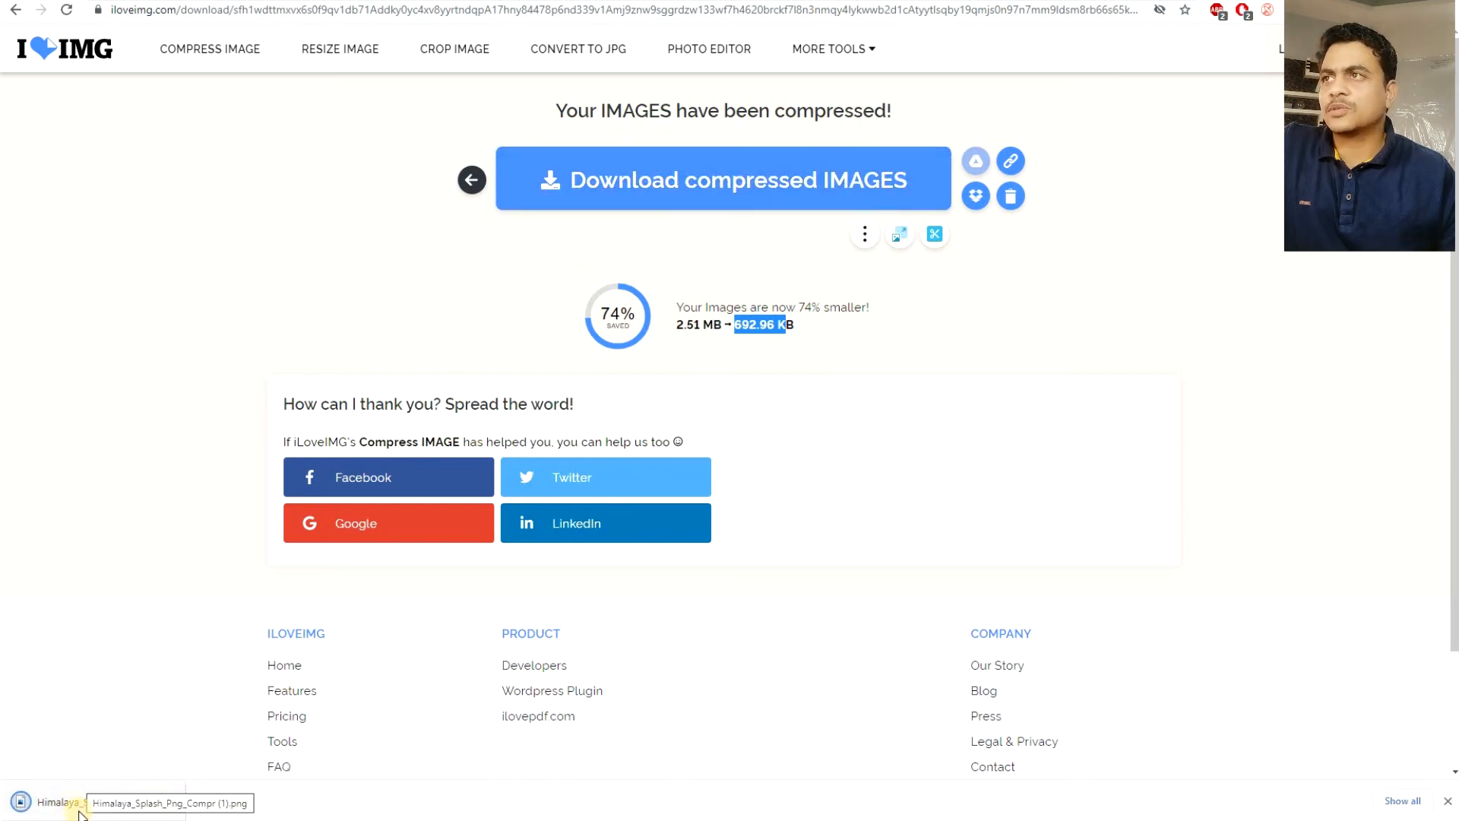
pyautogui.moveTo(81, 812); pyautogui.dragTo(218, 248)
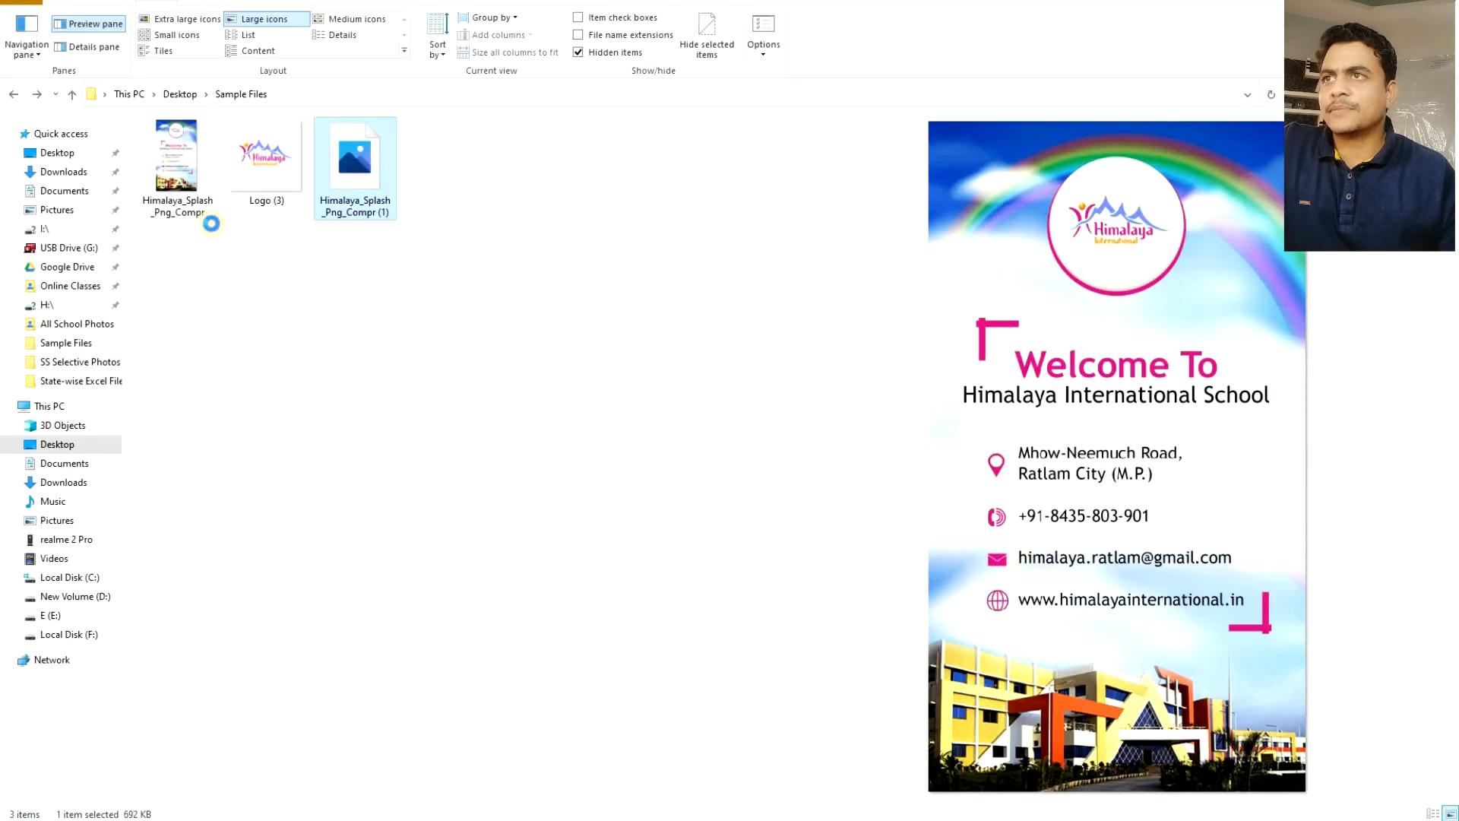
# Delete the original 987 KB splash image from Sample Files and return to the OyeExams registration form
pyautogui.click(176, 170)
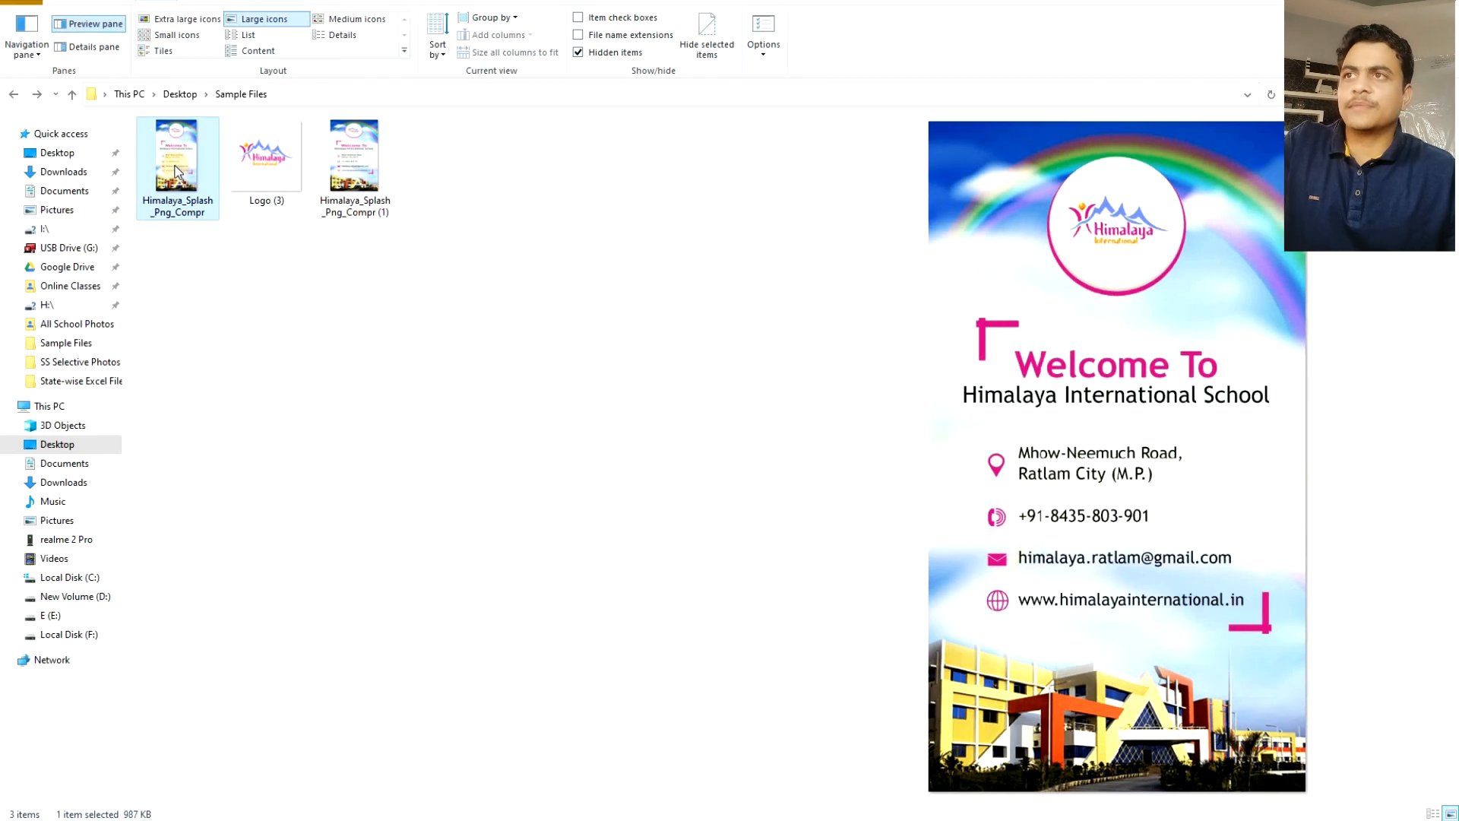
pyautogui.press('Delete')
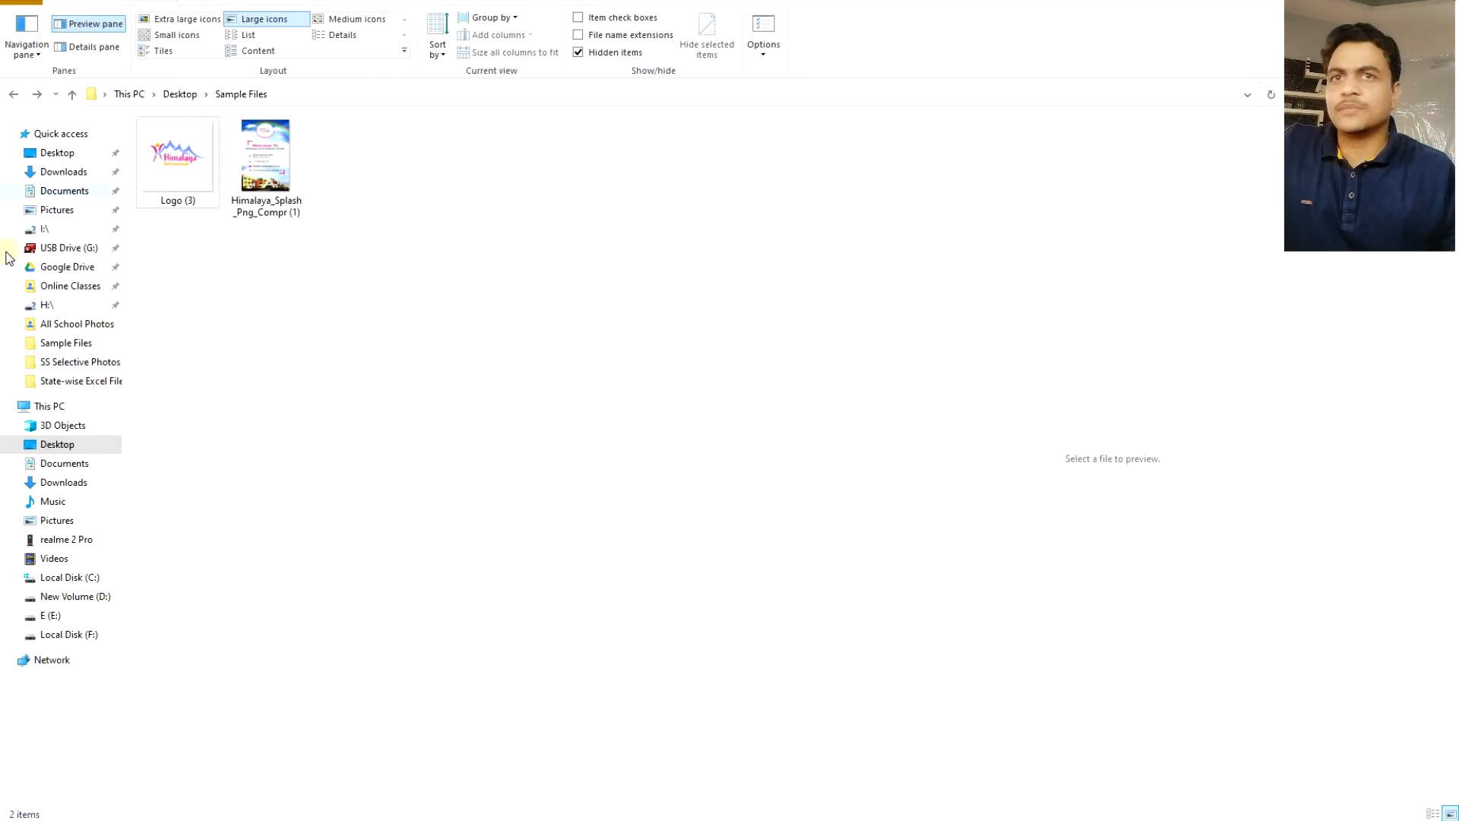
pyautogui.hotkey('alt', 'Tab')
pyautogui.click(904, 2)
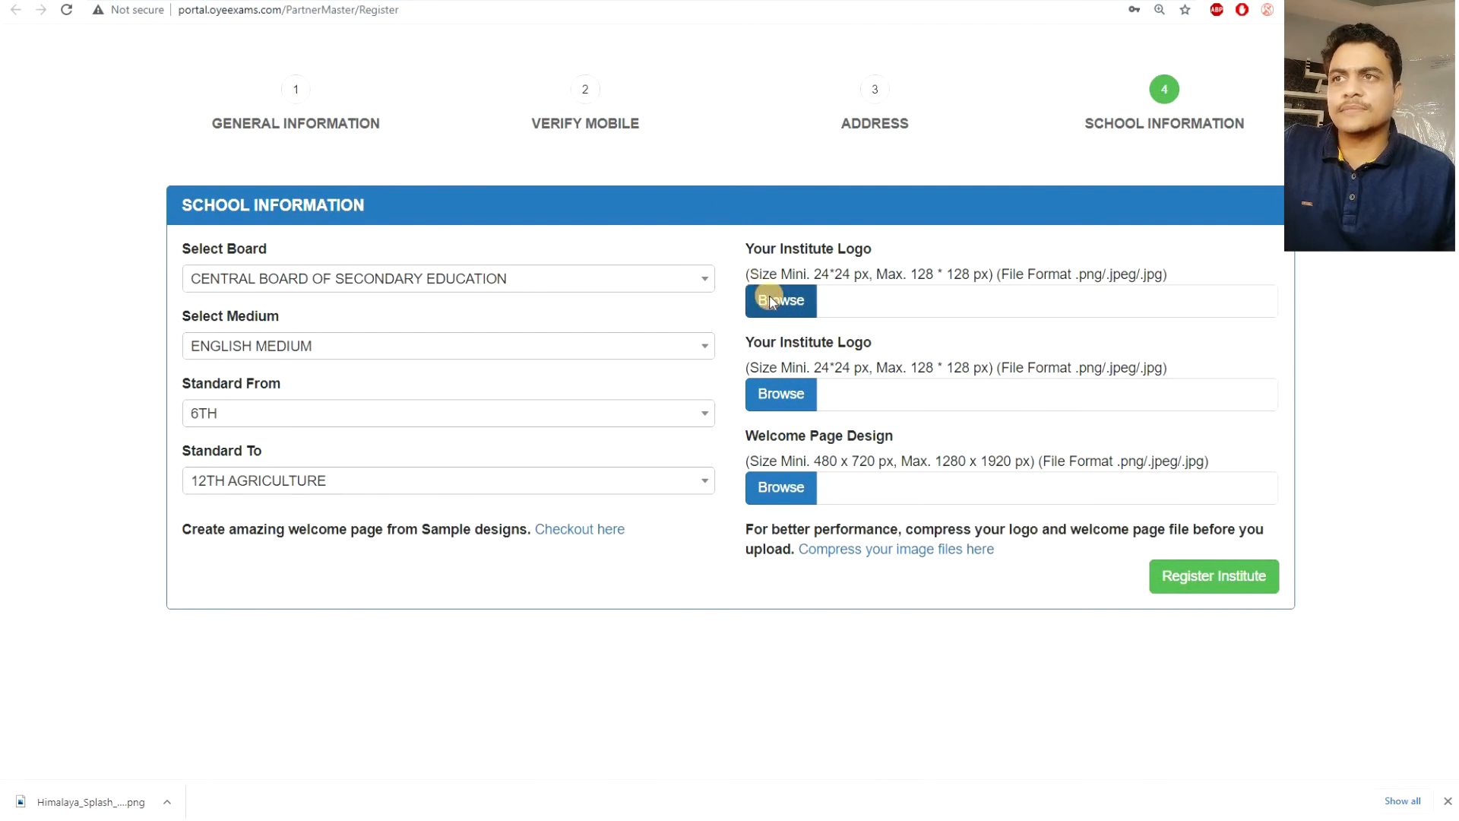
# Attach Logo (3).png from Desktop > Sample Files as the first institute logo
pyautogui.click(770, 302)
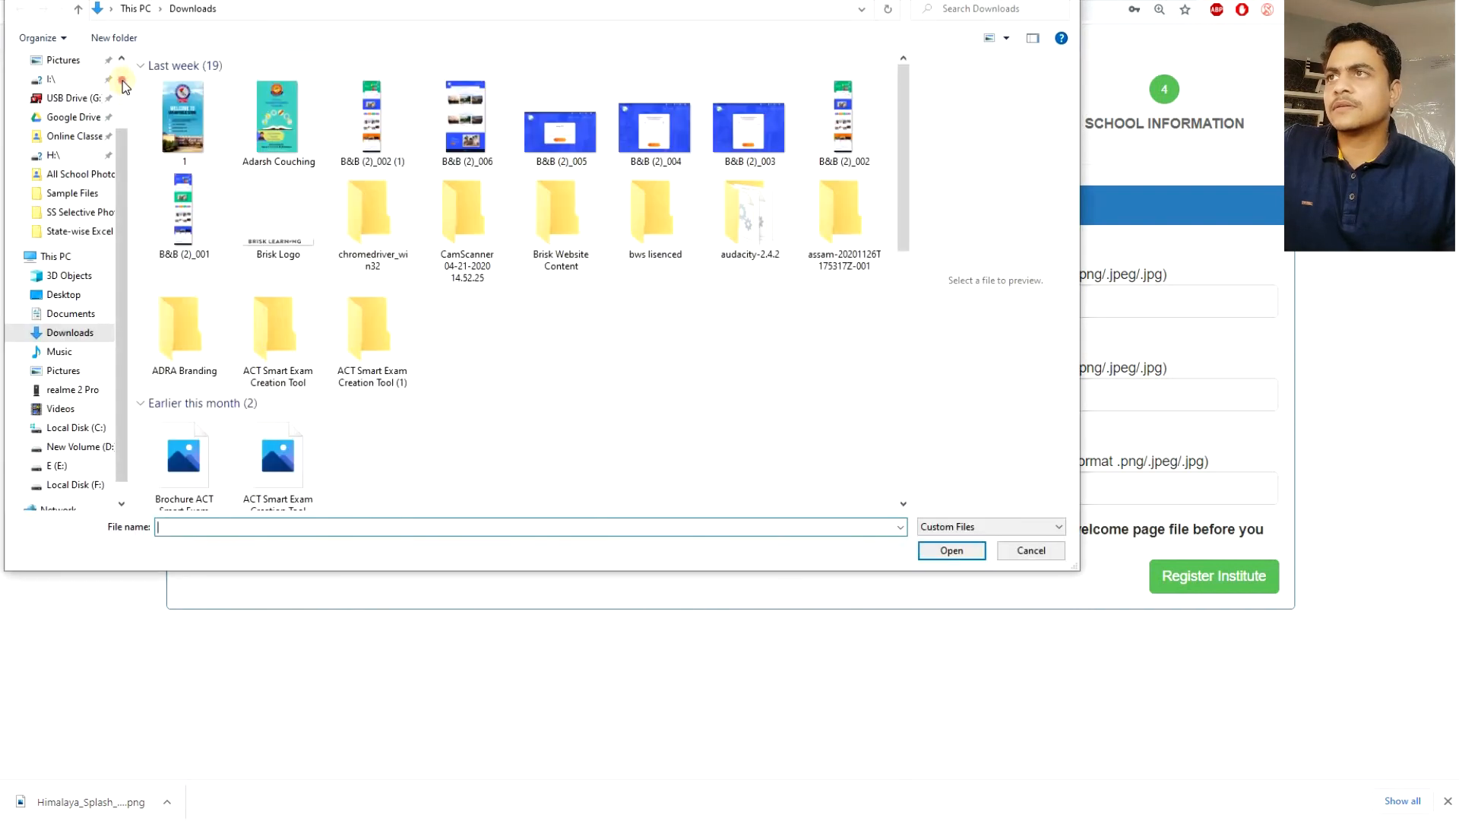
pyautogui.click(64, 92)
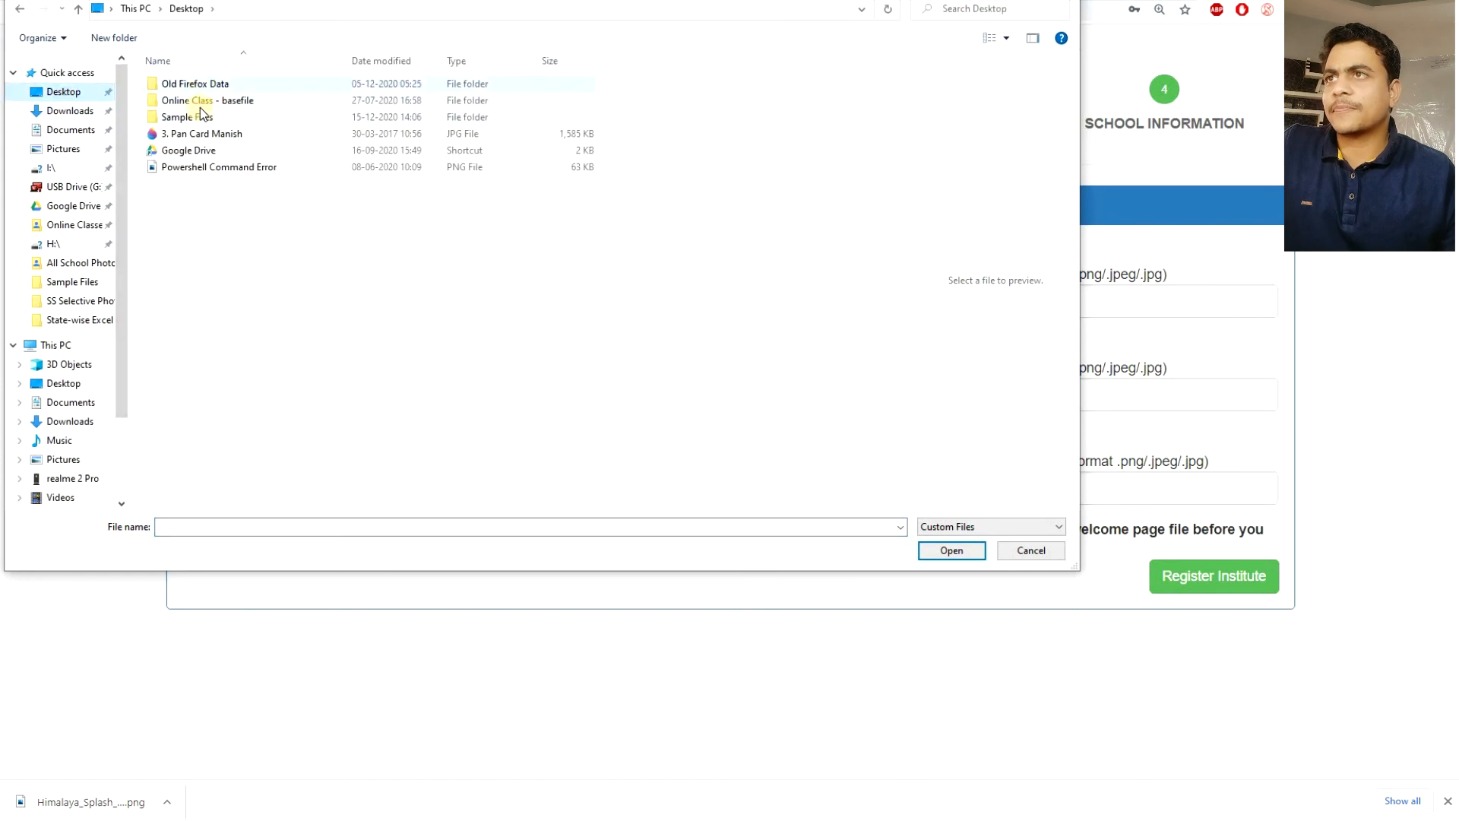
pyautogui.click(199, 117)
pyautogui.doubleClick(199, 117)
pyautogui.click(270, 95)
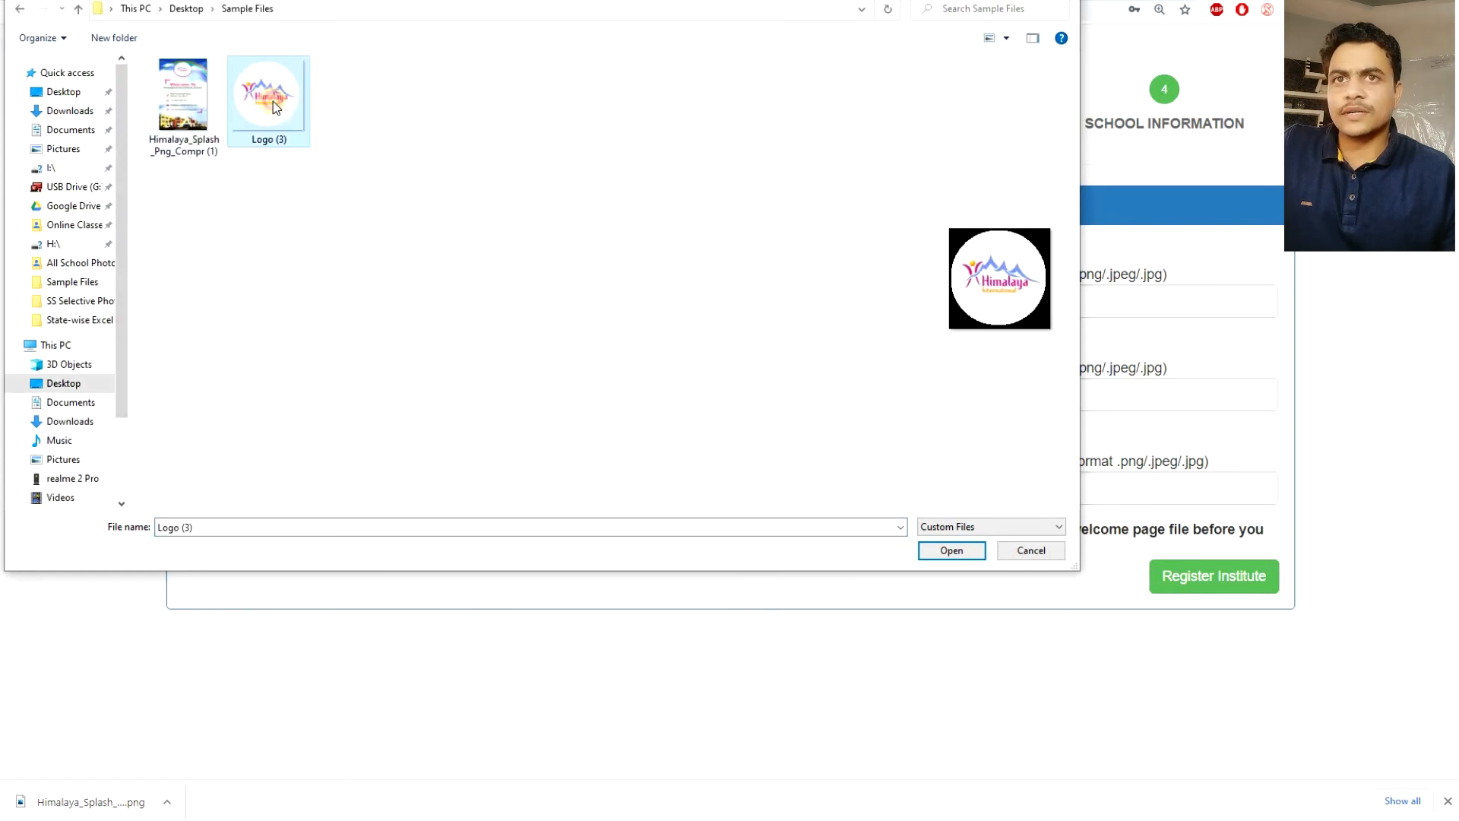
pyautogui.doubleClick(270, 95)
# Attach Logo (3).png as the second logo and Himalaya_Splash_Png_Compr (1).png as welcome image, then submit
pyautogui.click(781, 394)
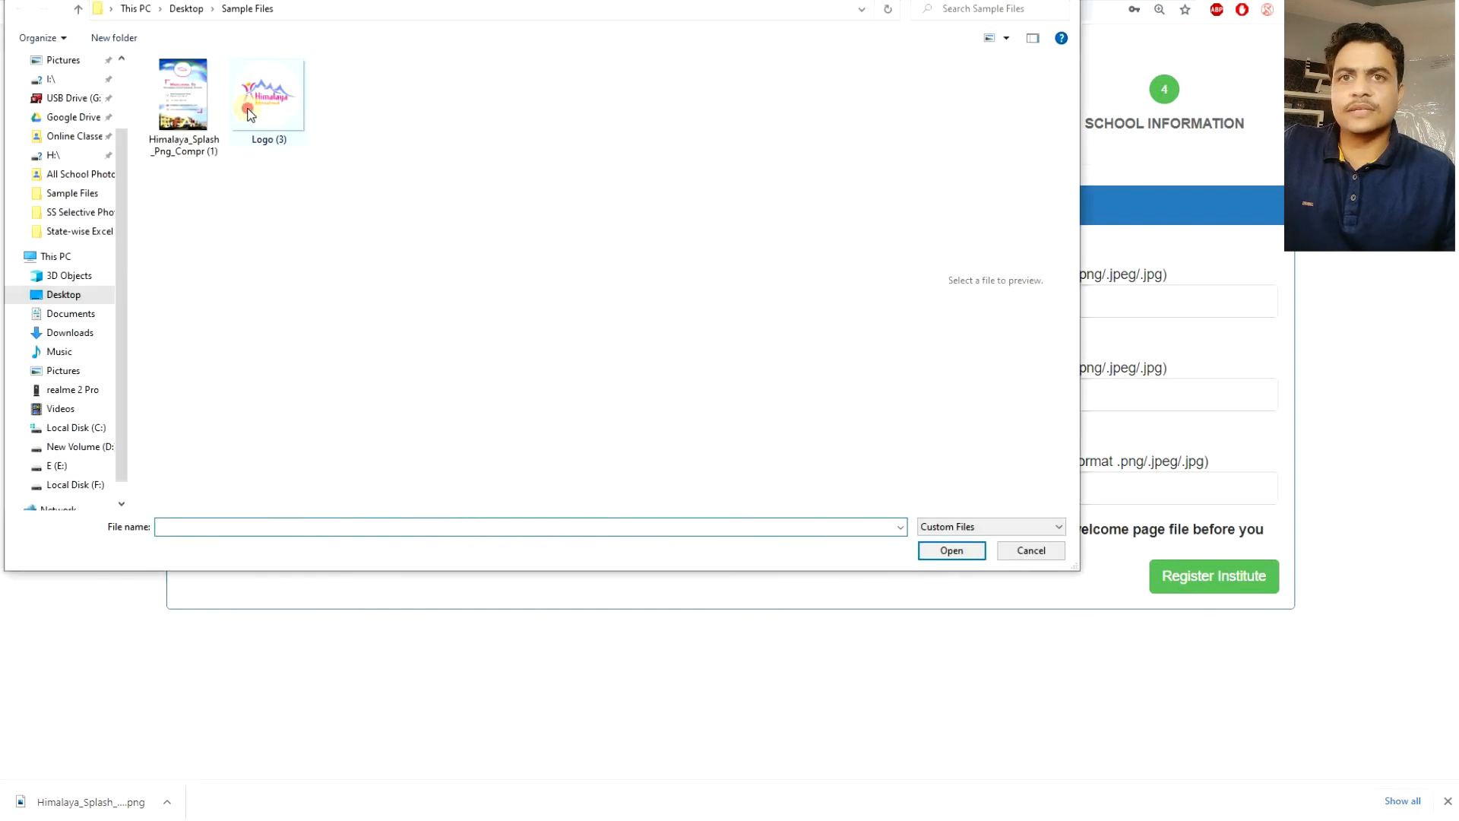
pyautogui.doubleClick(248, 107)
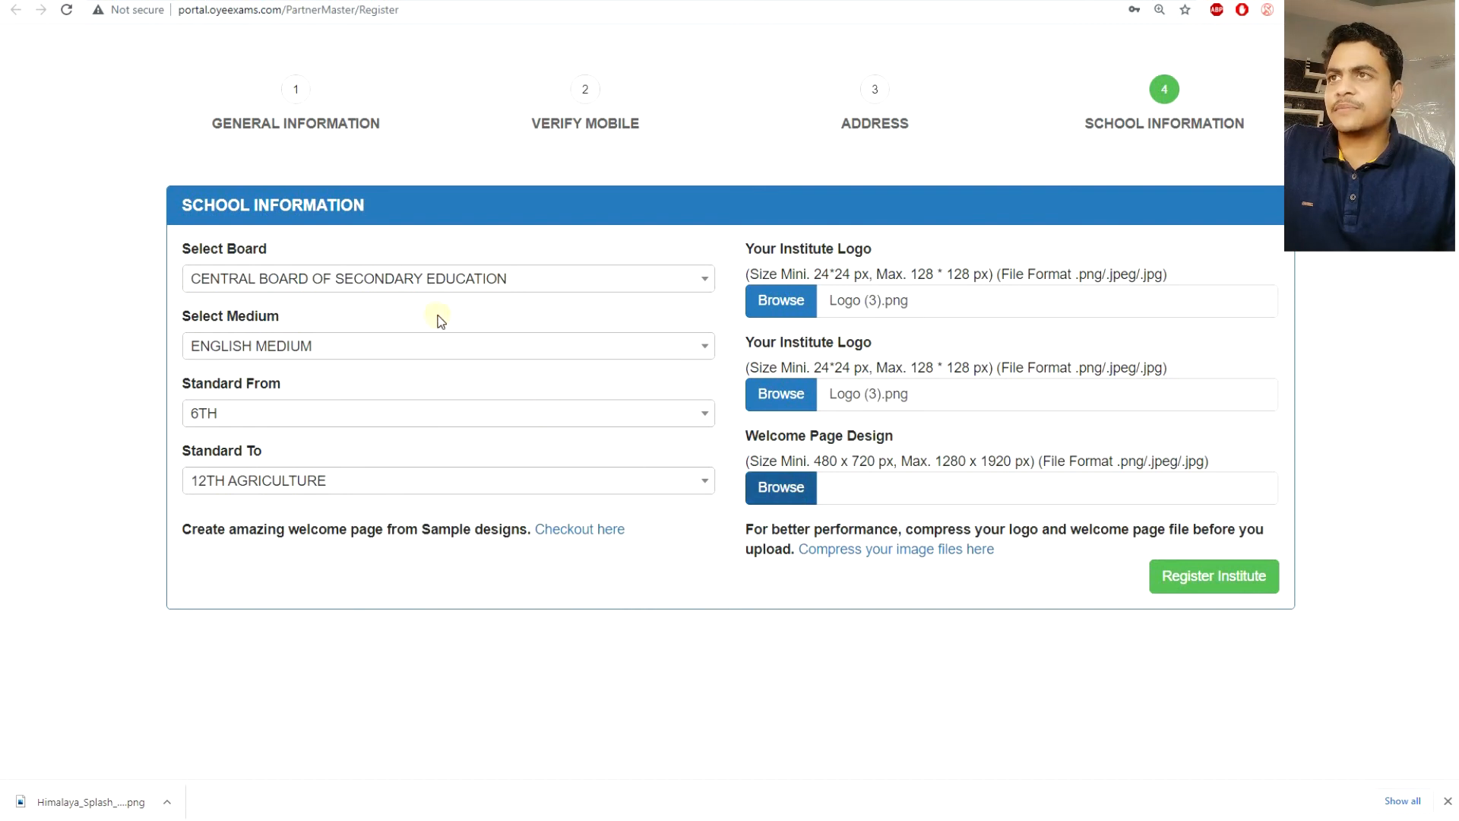
pyautogui.doubleClick(194, 106)
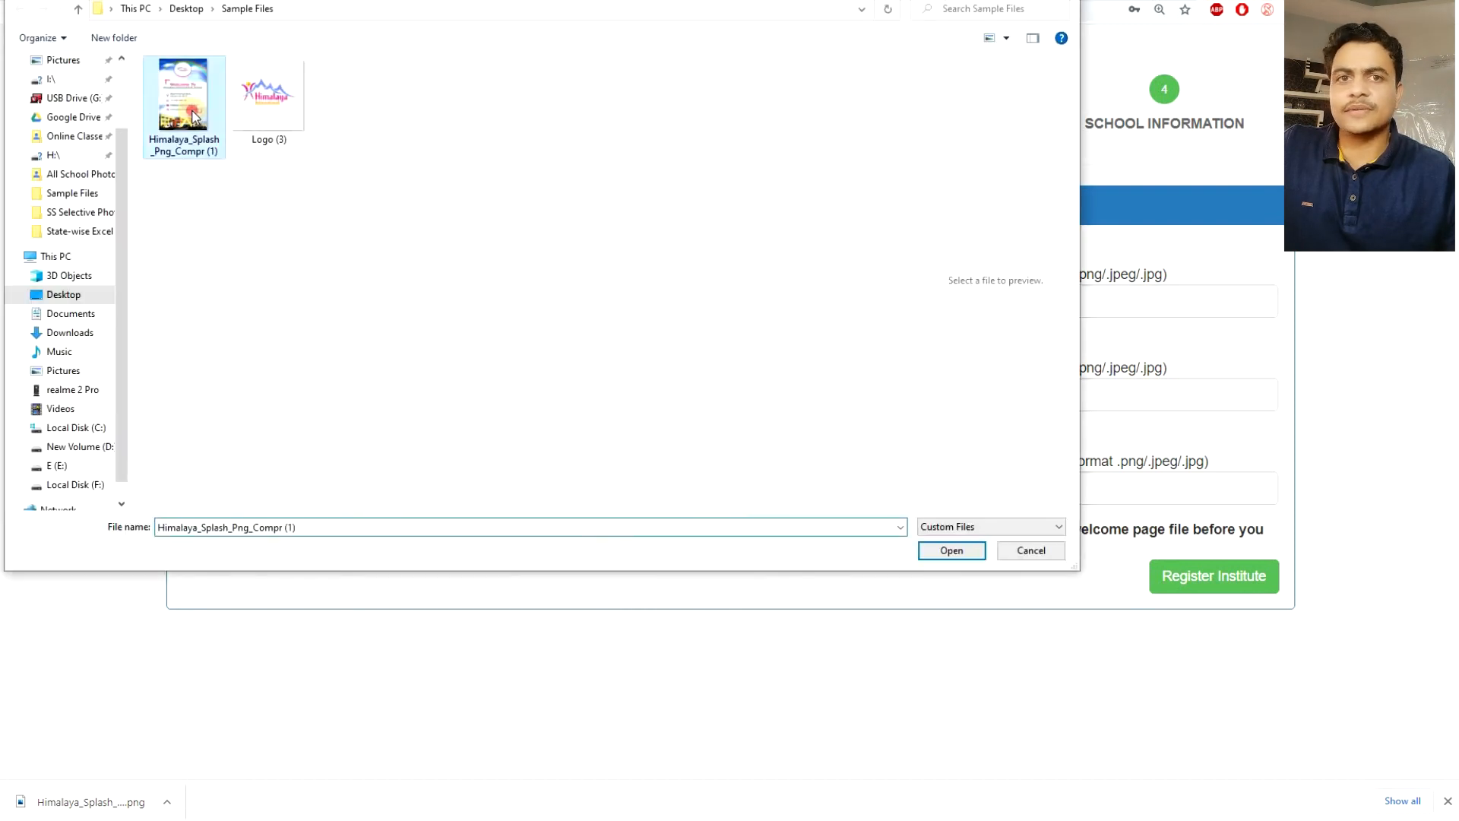
pyautogui.click(1219, 579)
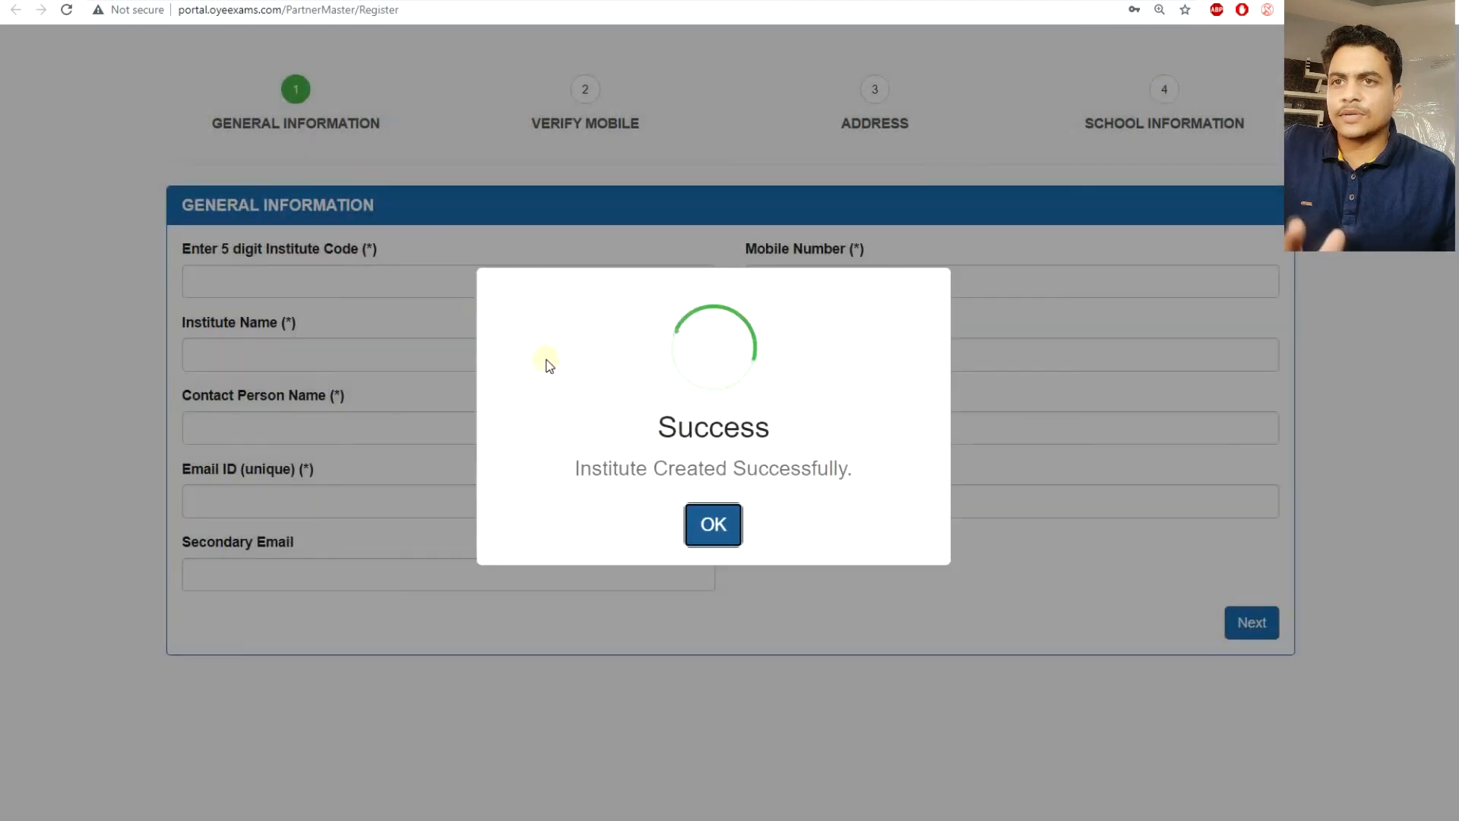
# Dismiss the success message and enter test code 56869 in the Institute Code field
pyautogui.click(722, 524)
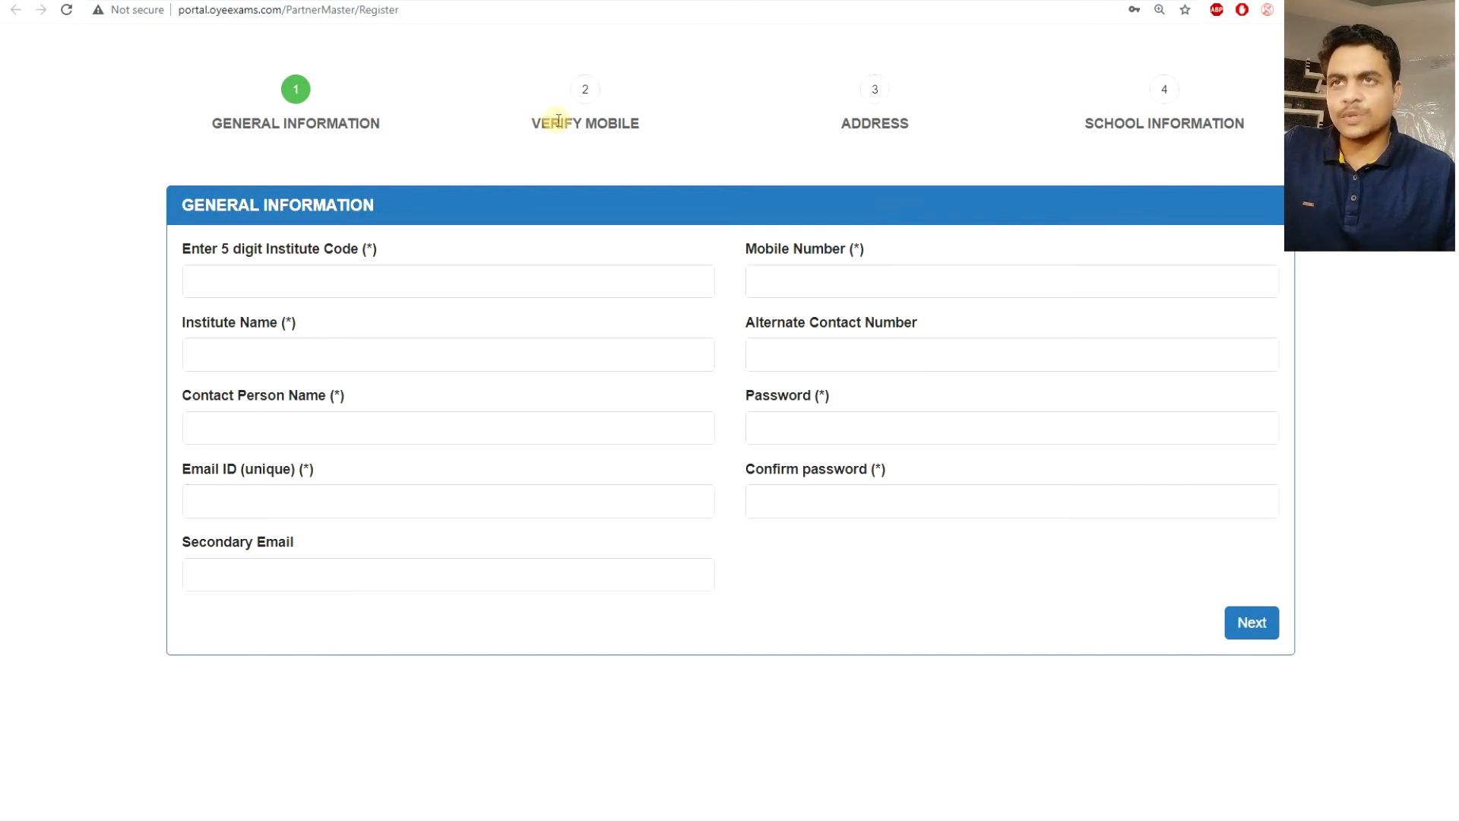
pyautogui.click(261, 278)
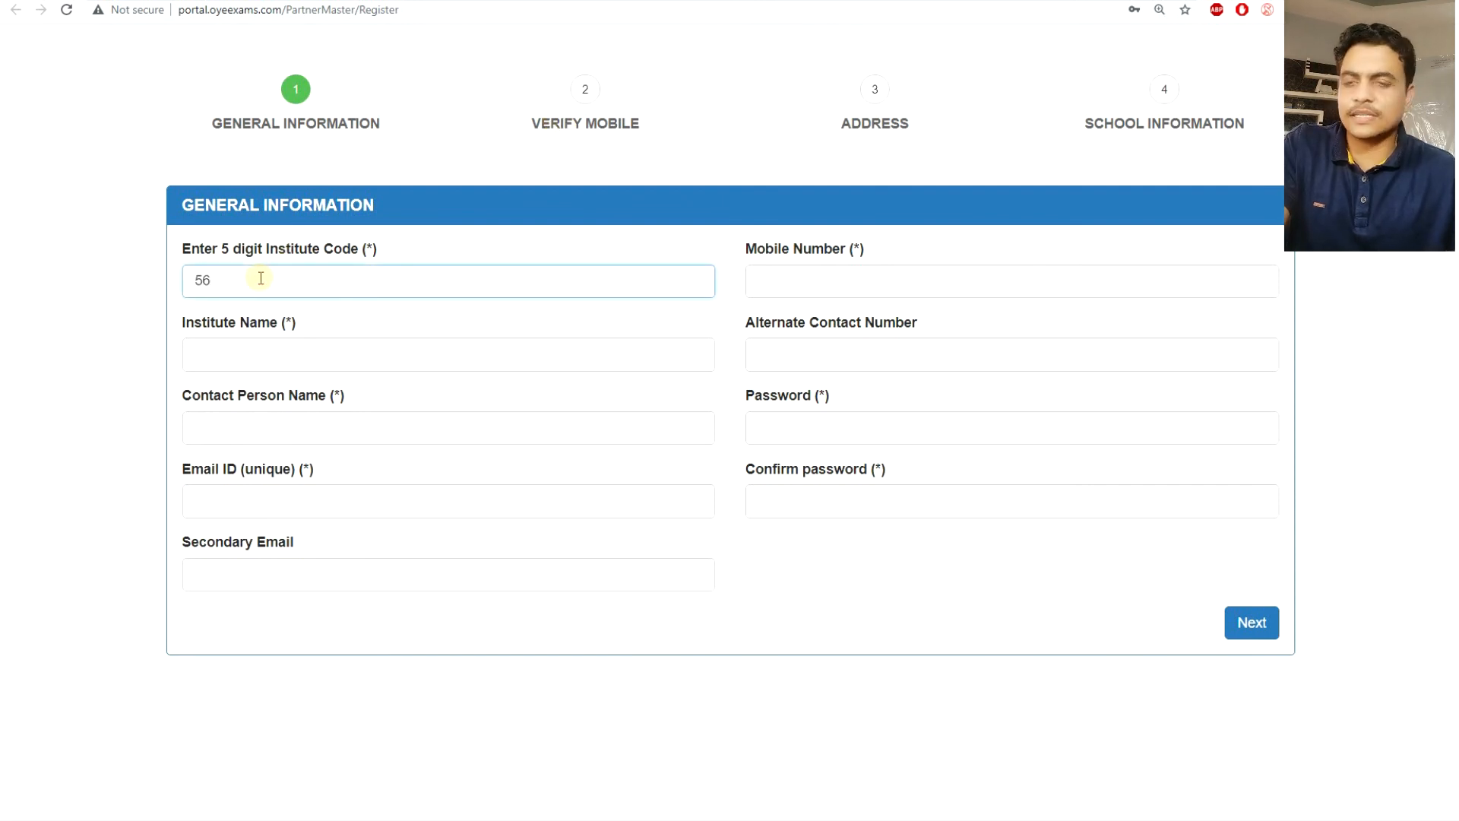
pyautogui.write('56869')
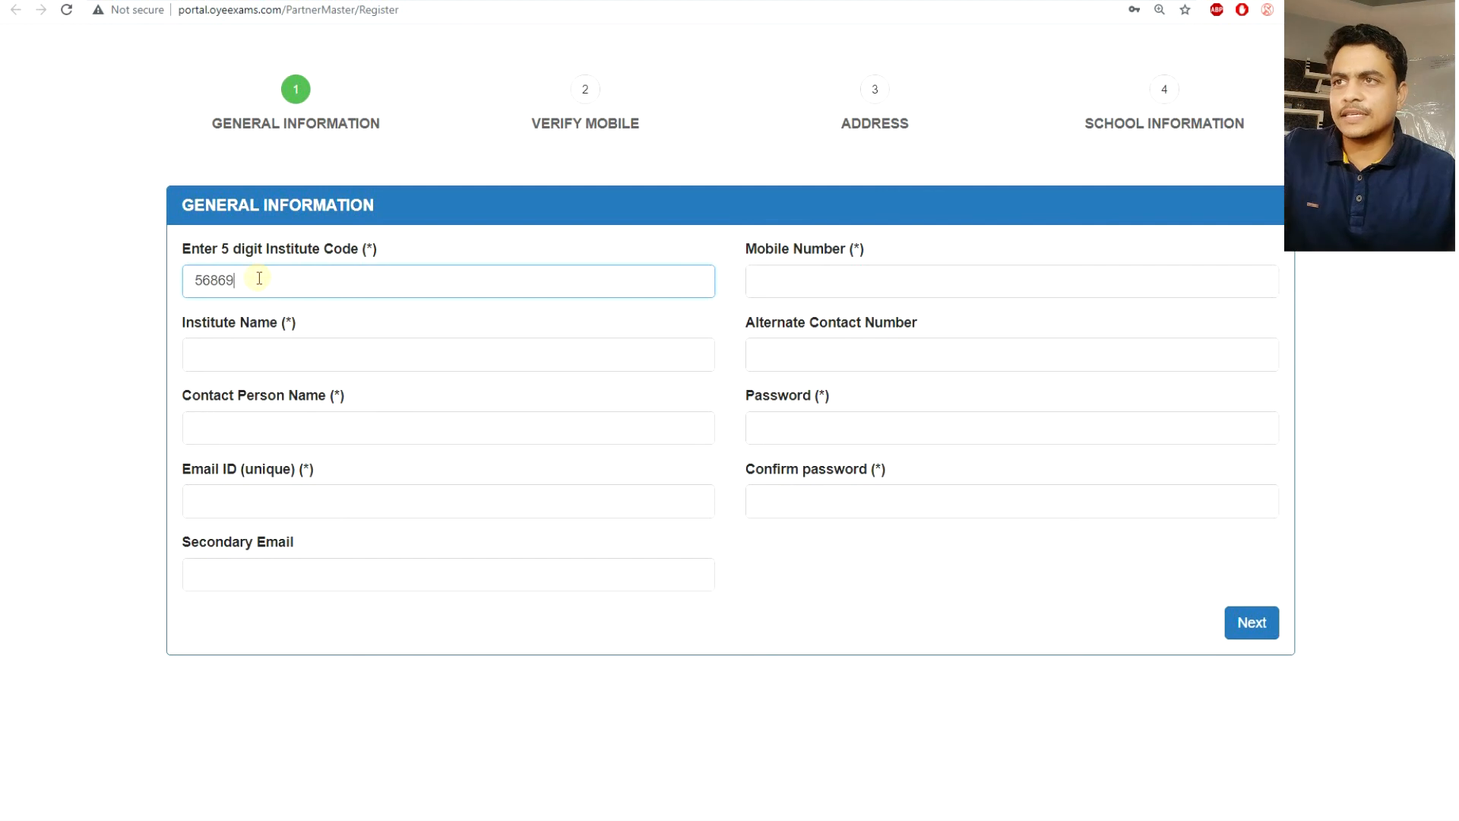
# Clear the Institute Code field again and open a new browser tab
pyautogui.moveTo(238, 279); pyautogui.dragTo(190, 279)
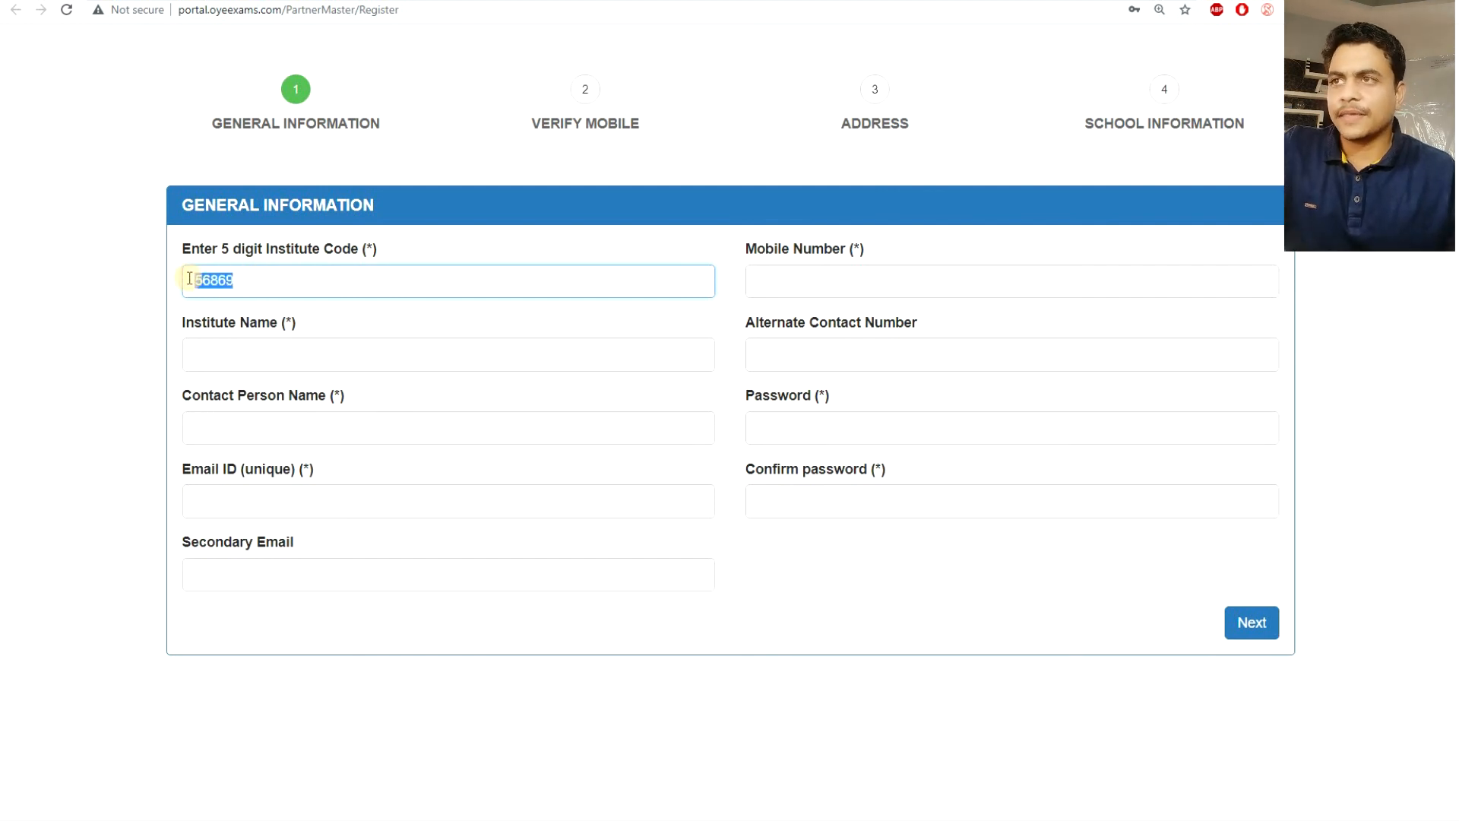
pyautogui.press('BackSpace')
pyautogui.click(416, 177)
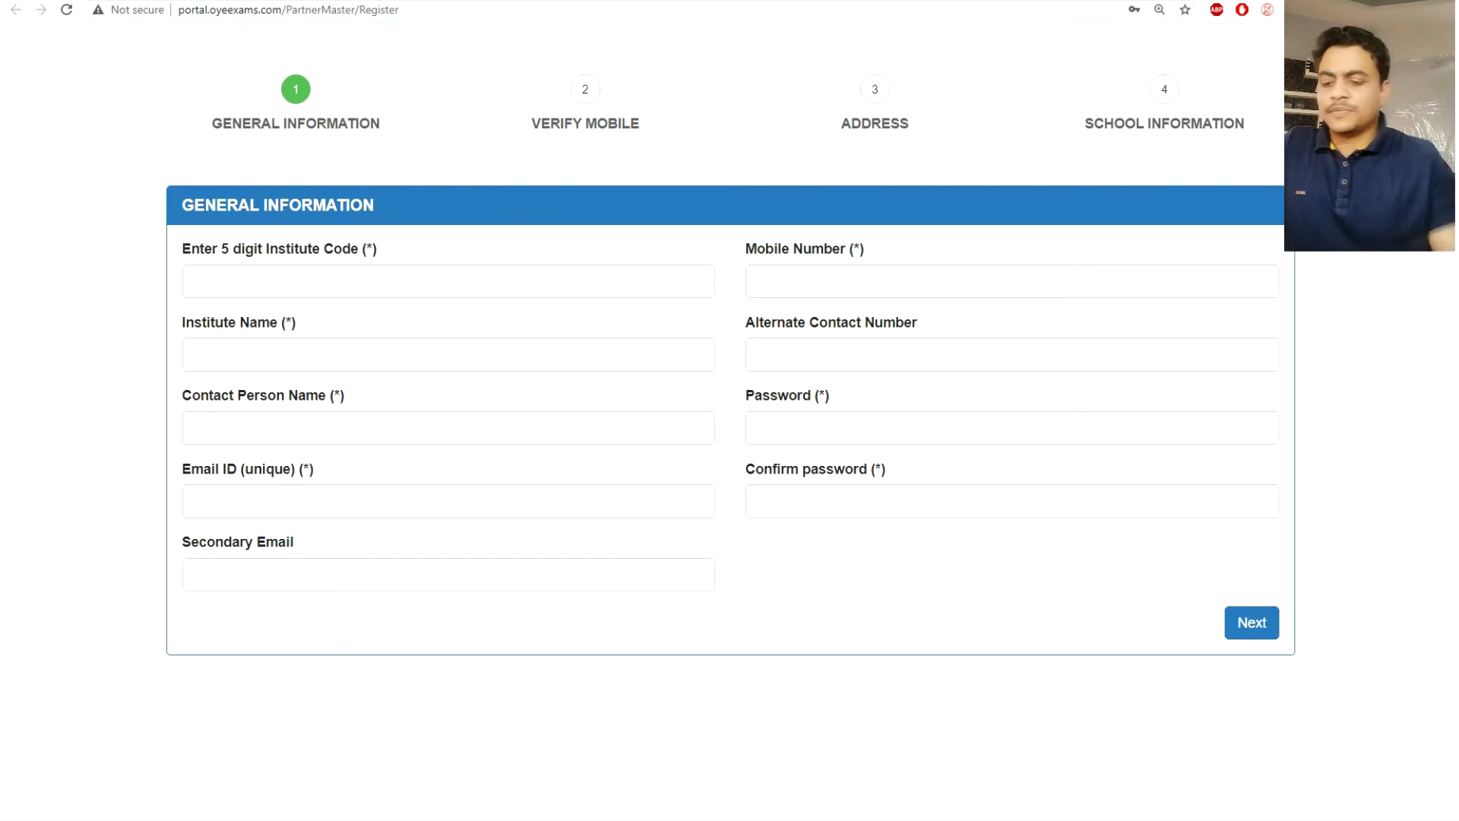
pyautogui.hotkey('ctrl', 't')
pyautogui.write('google')
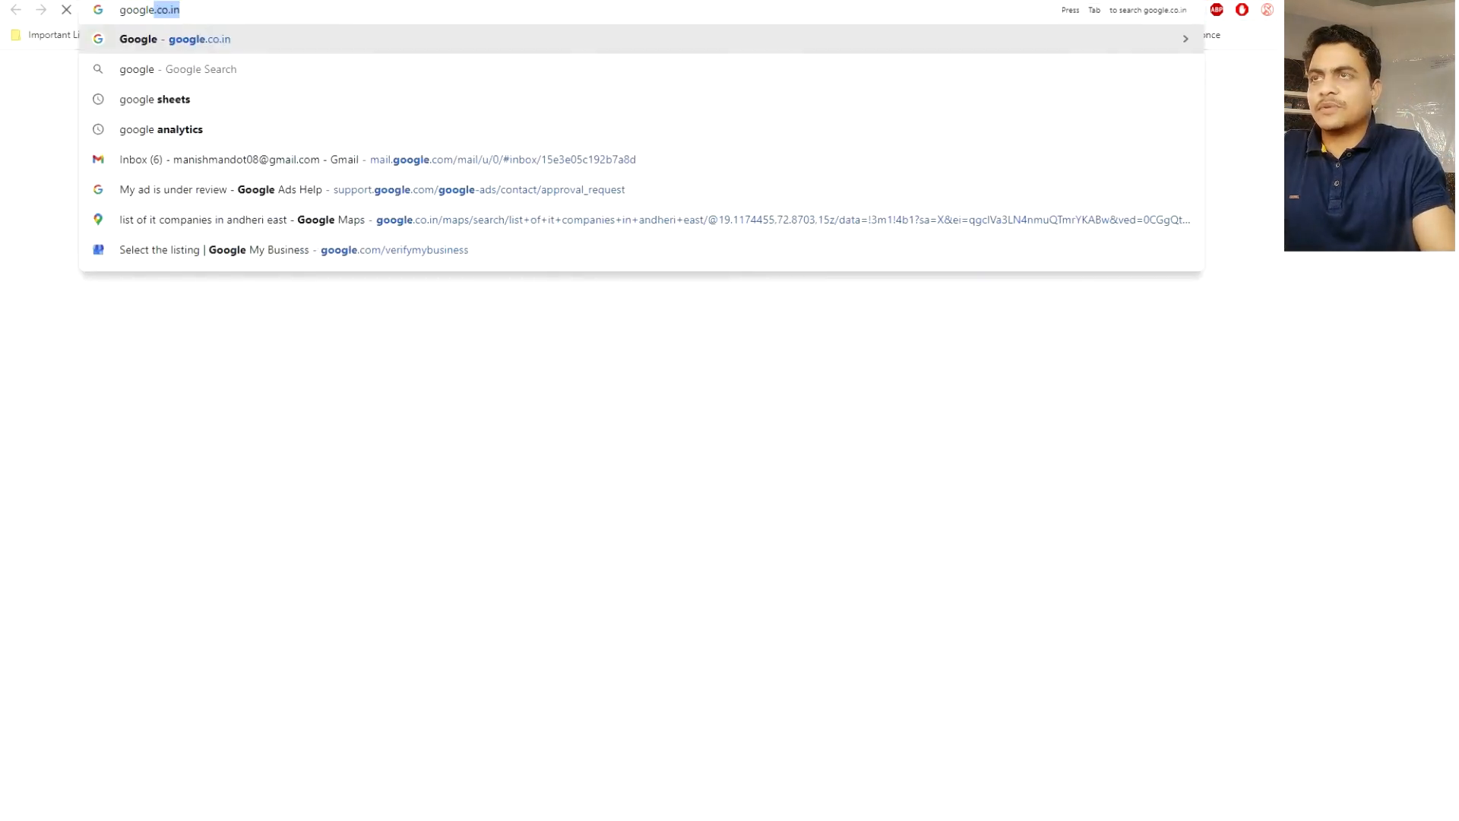
pyautogui.write(' play store')
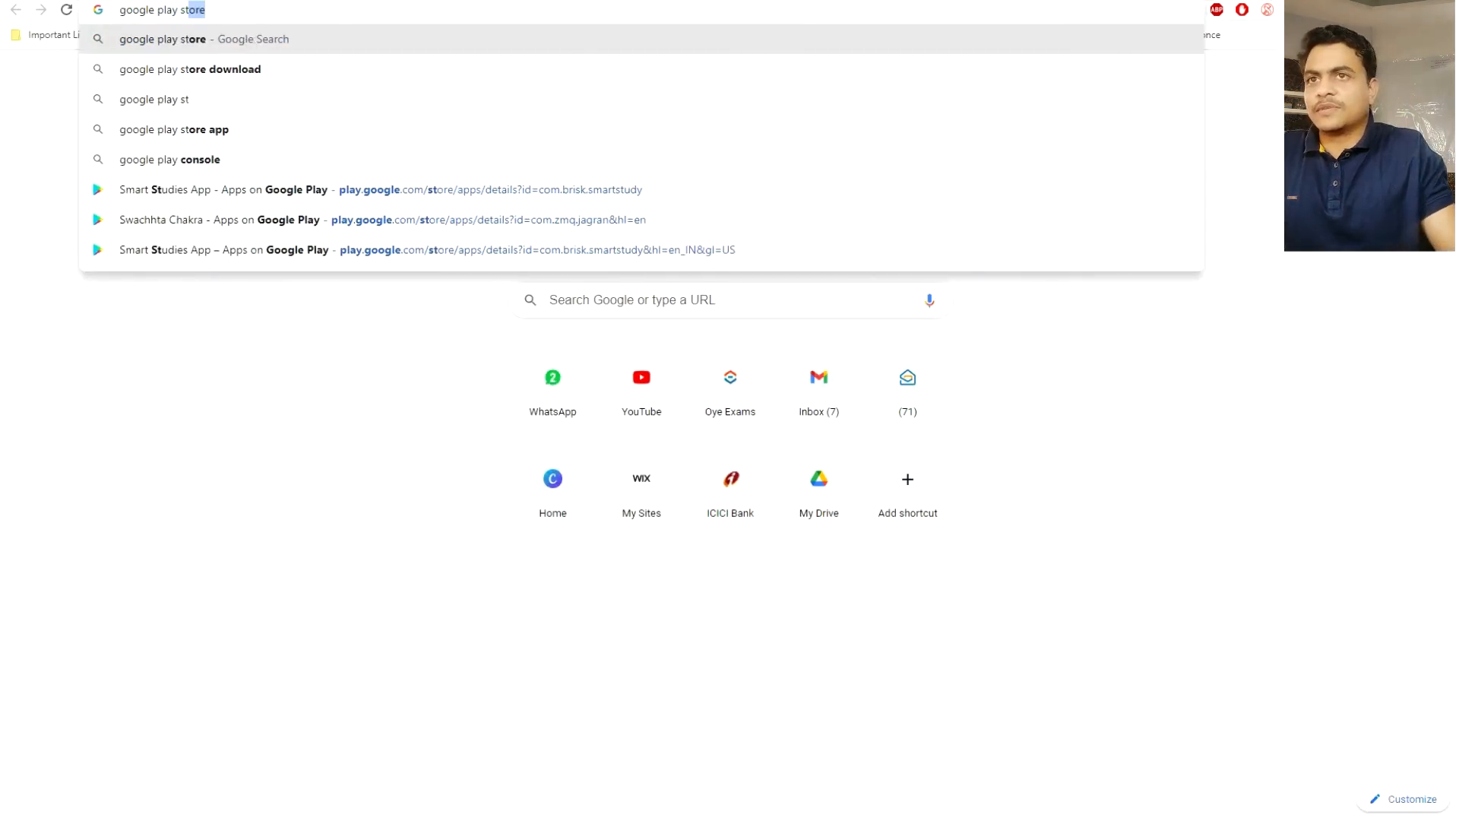
pyautogui.press('Down')
pyautogui.press('Down')
pyautogui.press('Down')
pyautogui.press('Down')
pyautogui.press('Down')
pyautogui.press('Down')
pyautogui.press('Up')
pyautogui.press('Return')
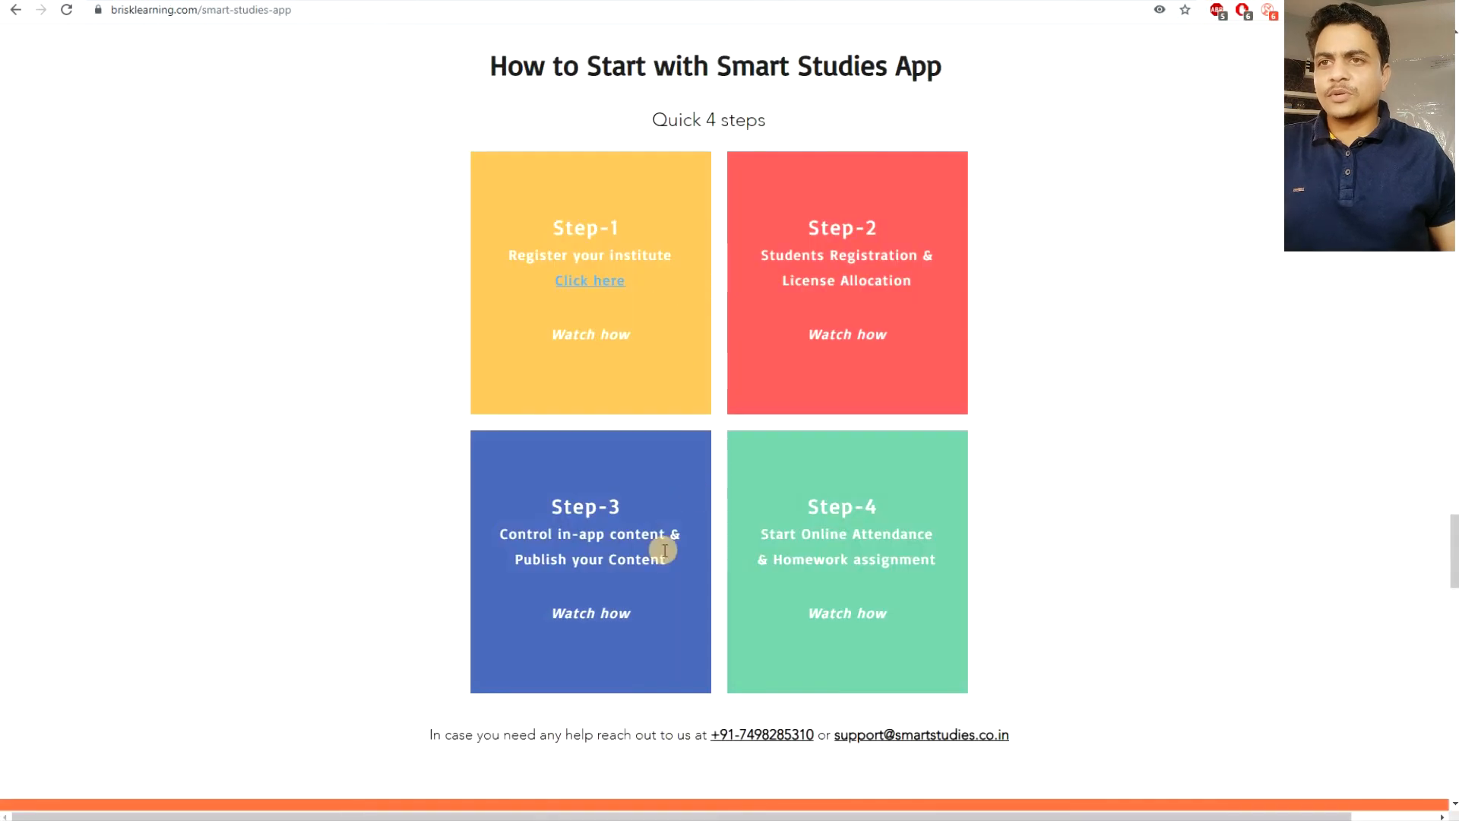
# Review the help contact line, then return to the four-step How to Start with Smart Studies App guide
pyautogui.scroll(-6, 664, 547)
pyautogui.moveTo(428, 261); pyautogui.dragTo(803, 271)
pyautogui.click(593, 297)
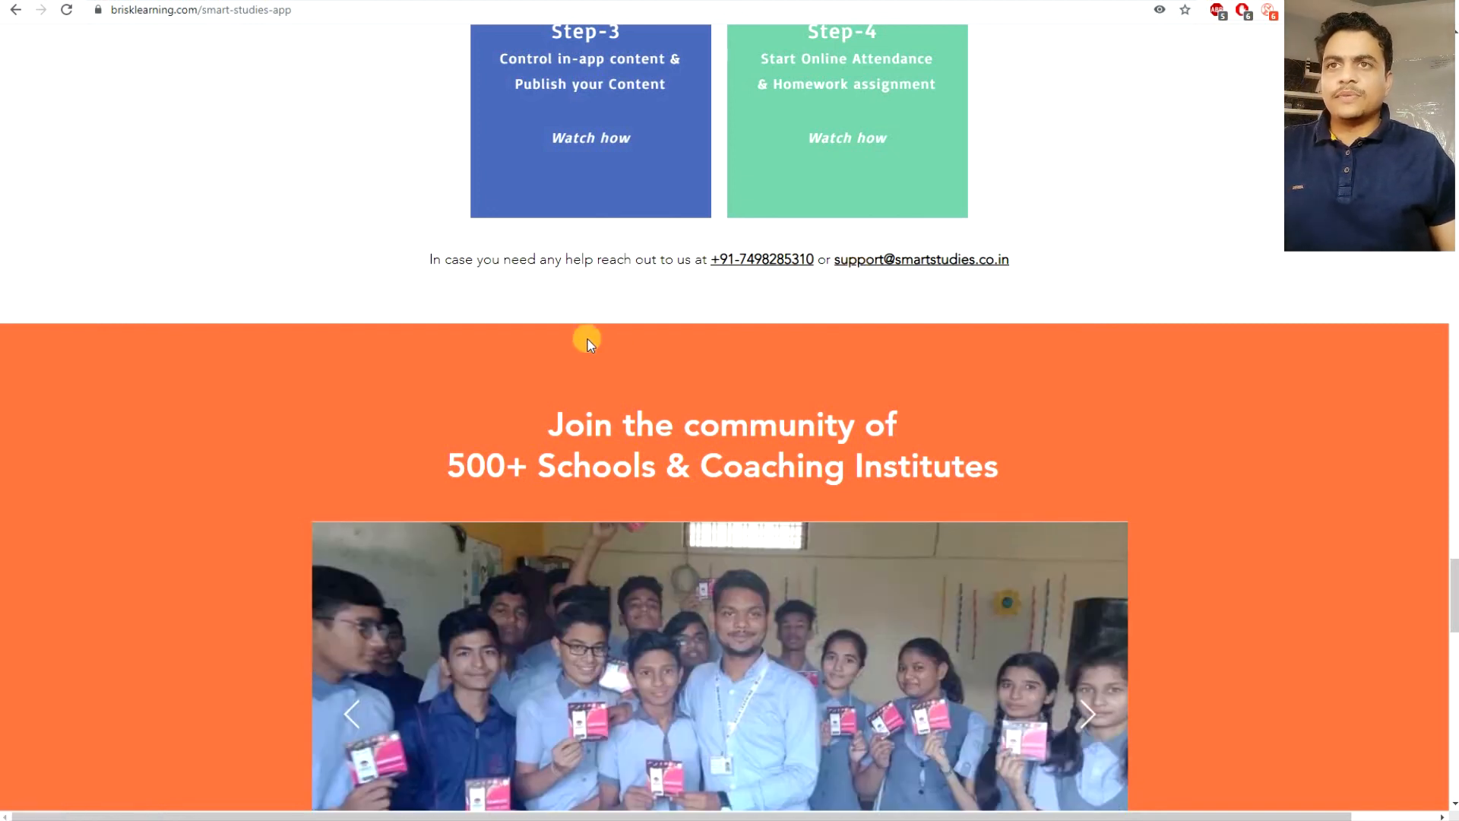
pyautogui.scroll(6, 550, 315)
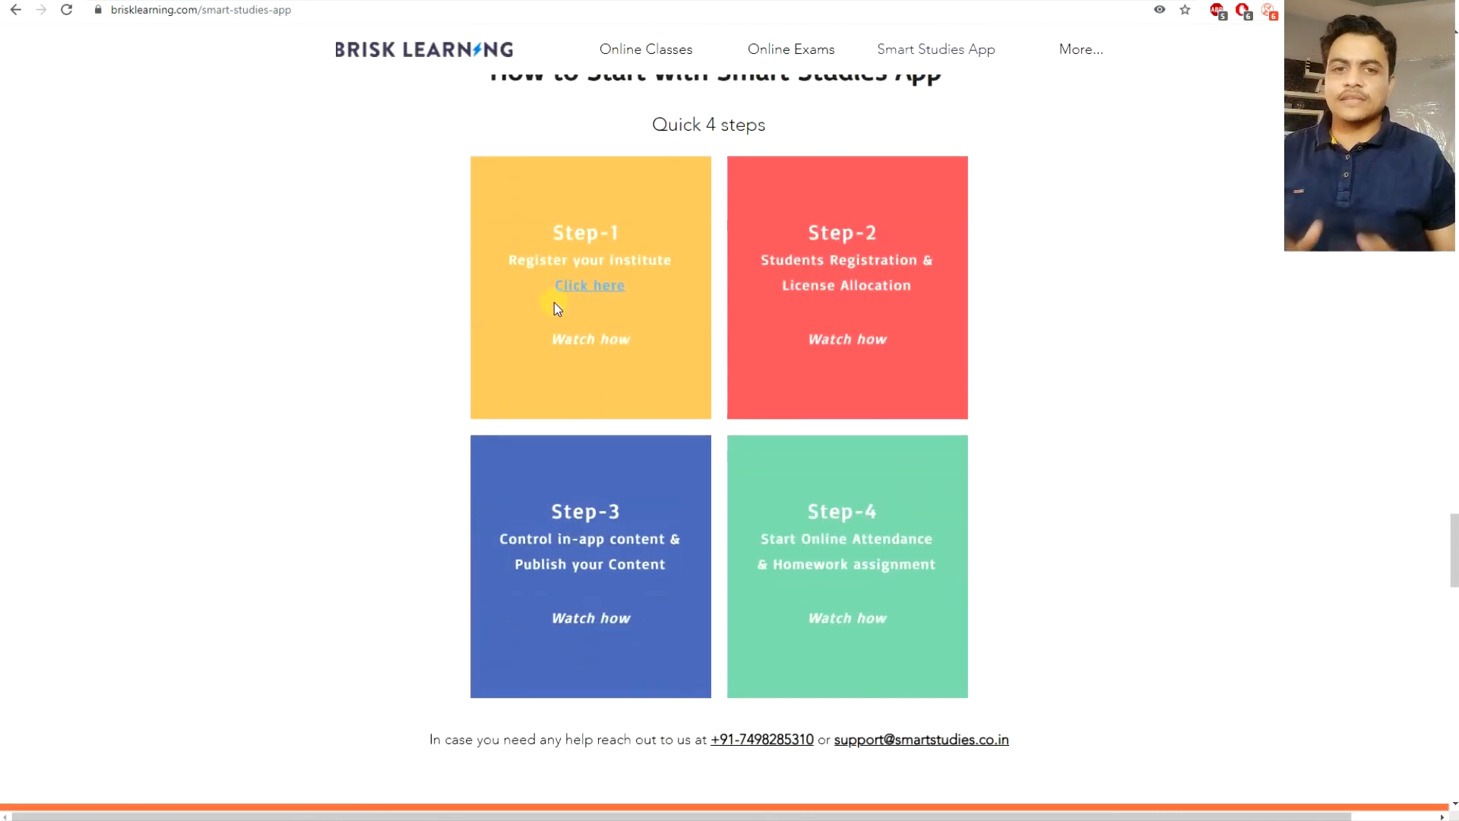
pyautogui.scroll(1, 555, 302)
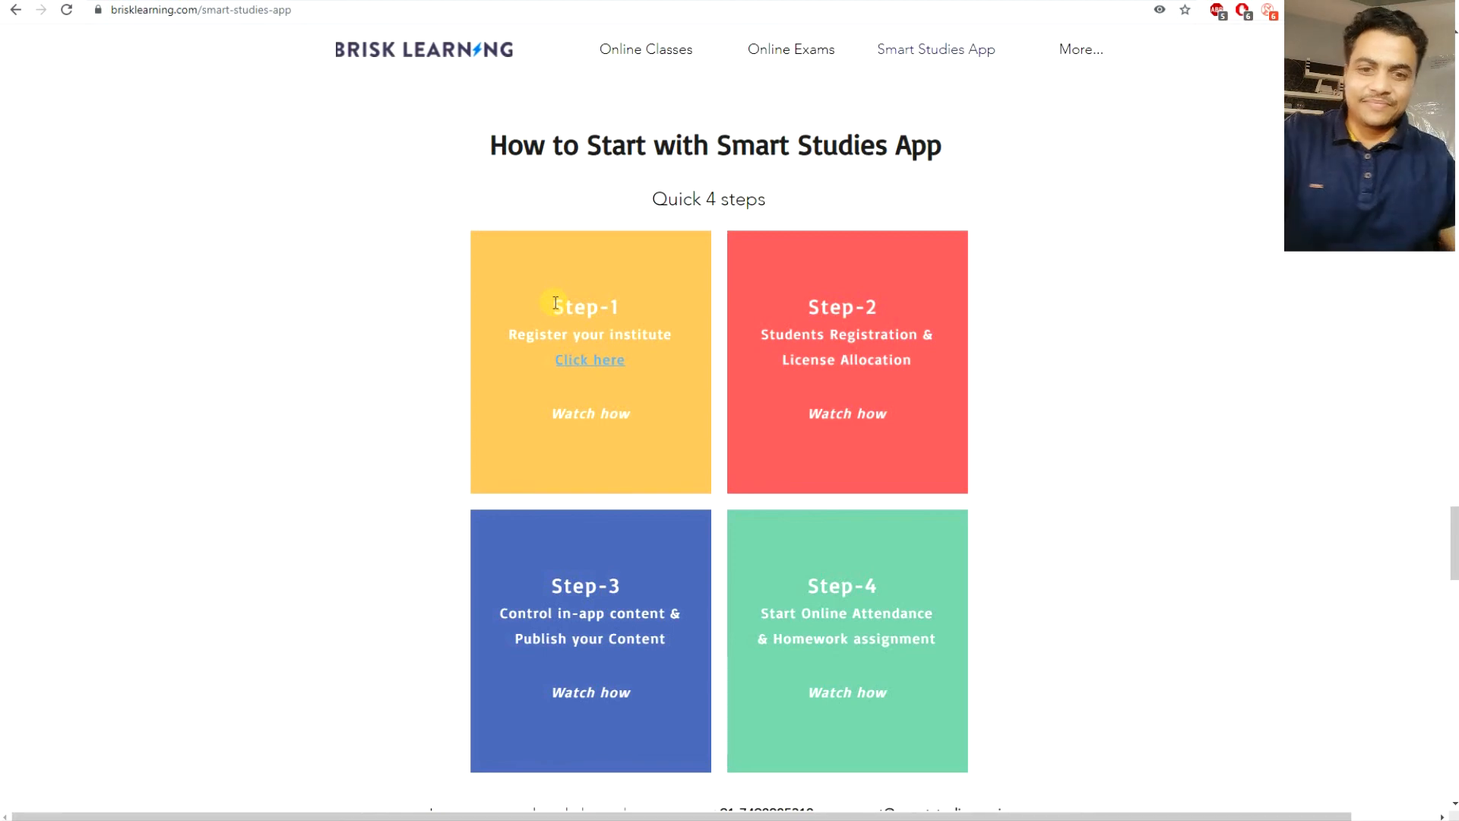